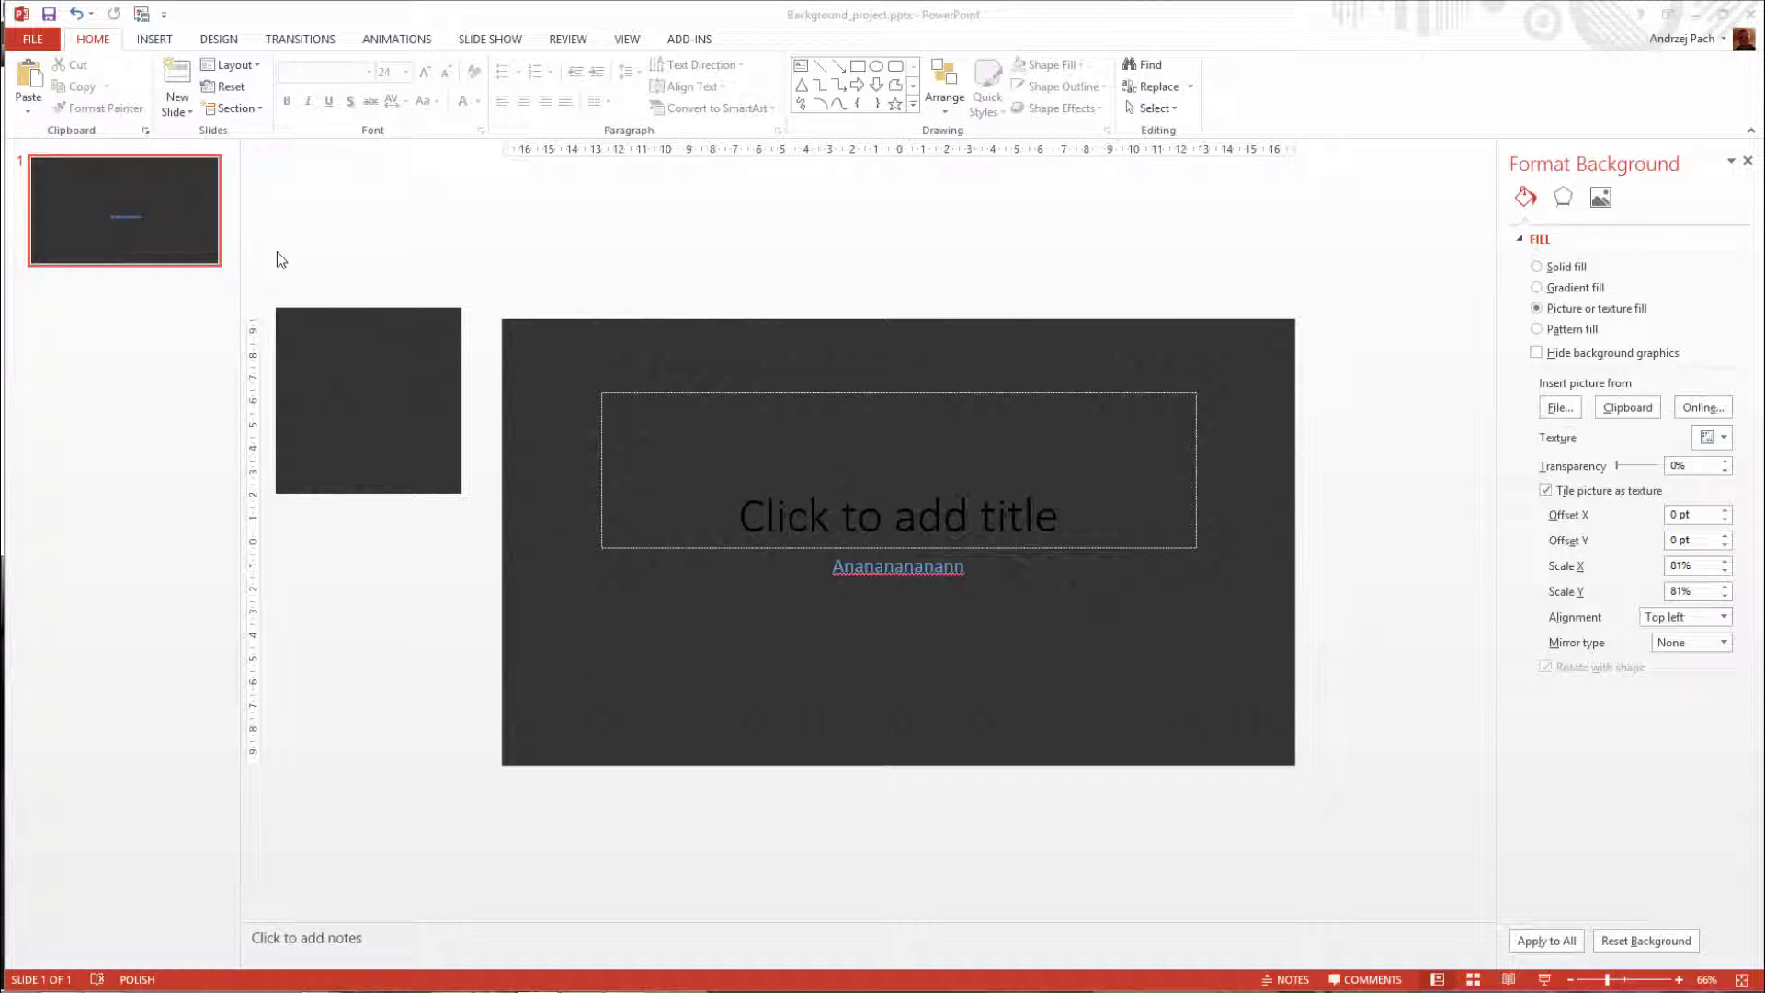
- Delete the leftover dark picture sitting beside the slide
{"action": "left_click", "coordinate": [398, 392]}
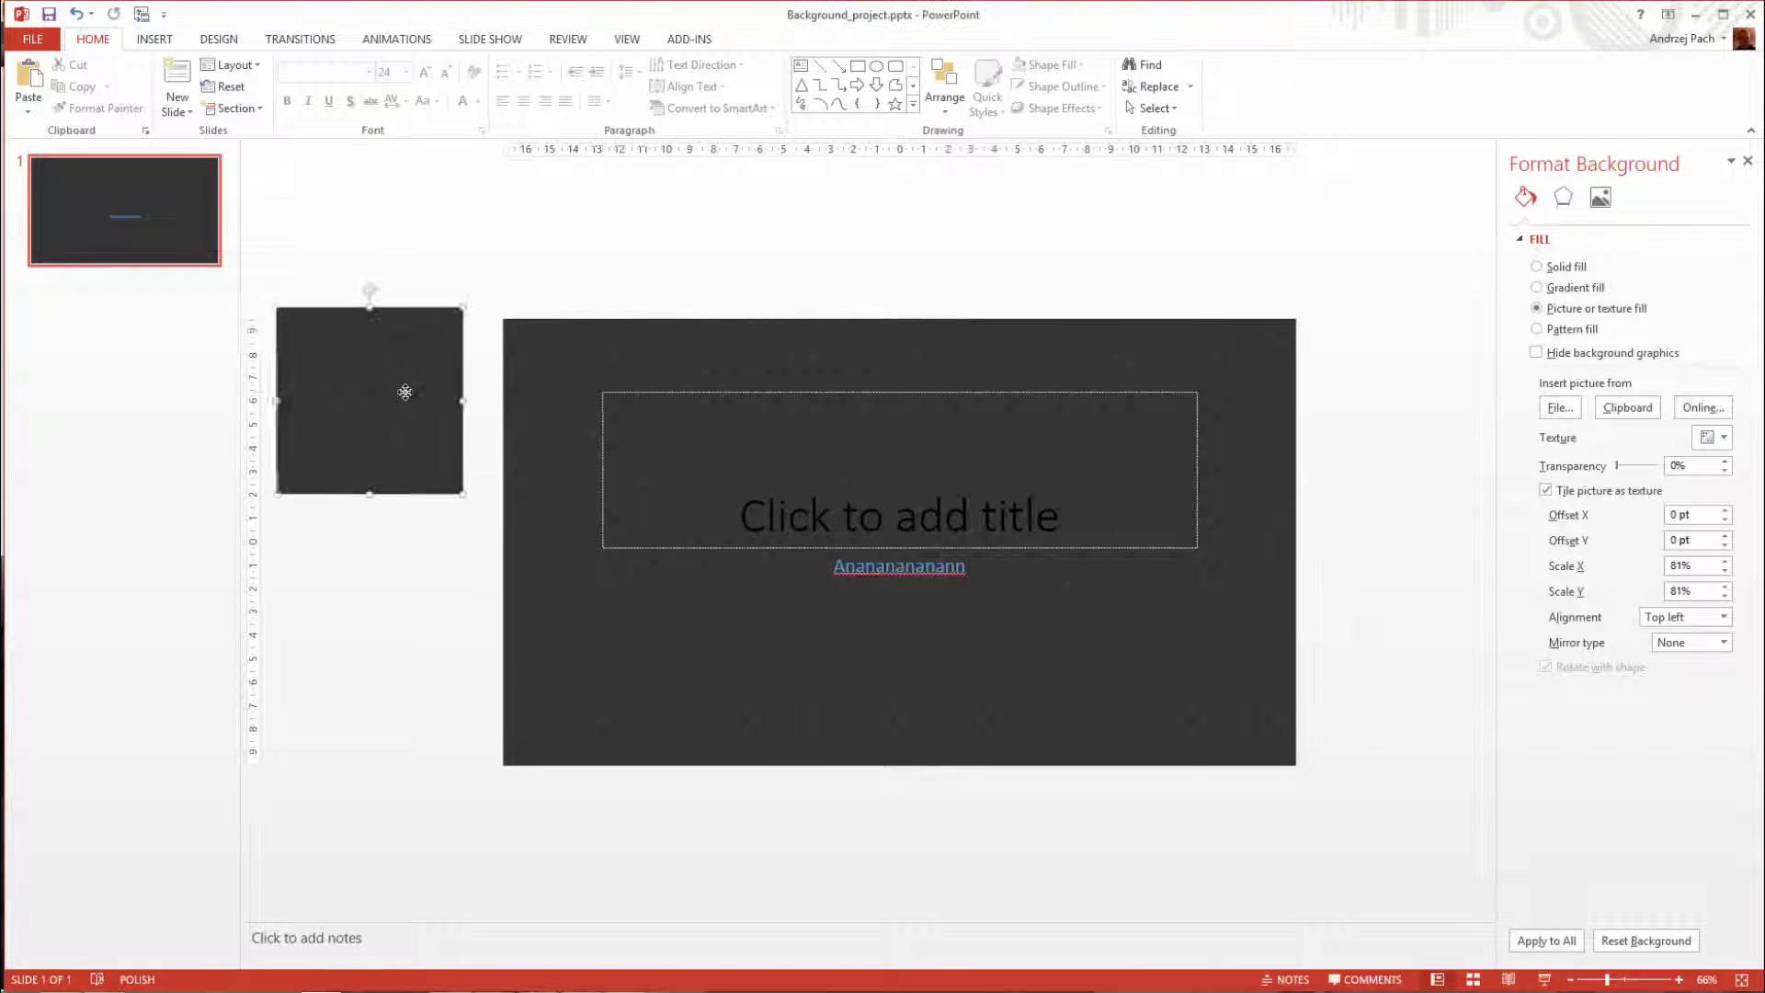
{"action": "key", "text": "Delete"}
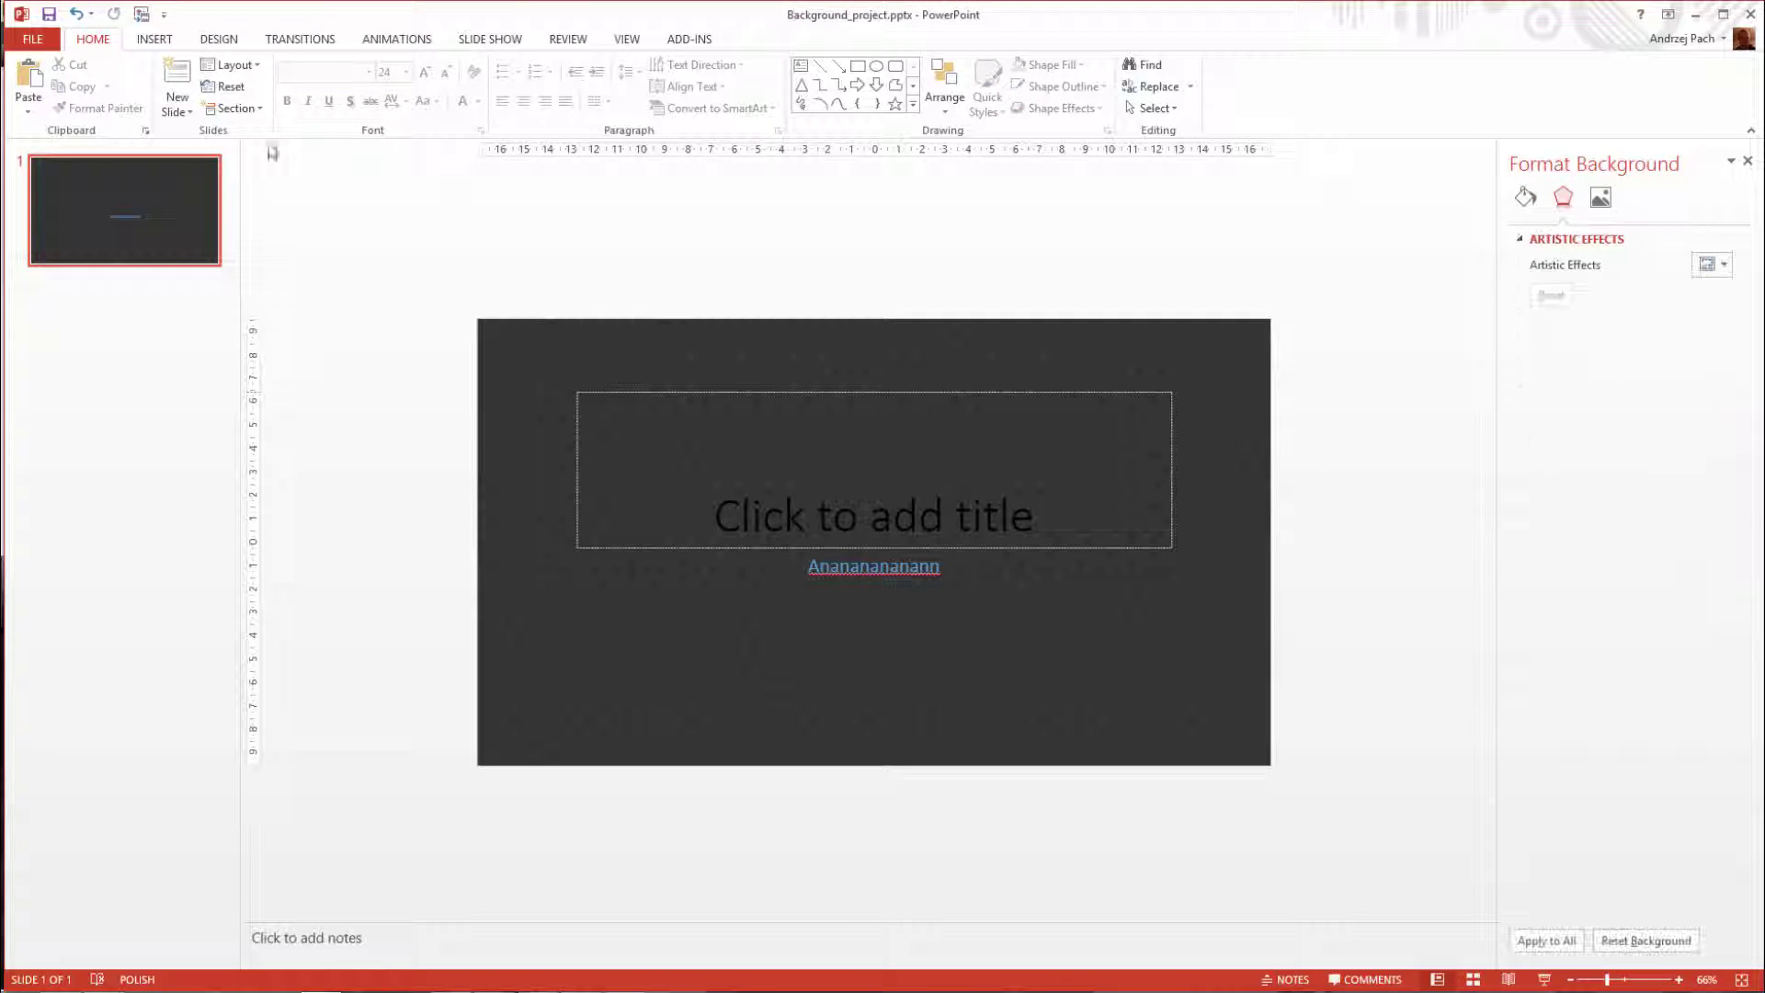
- Draw a rectangle from the Shapes gallery covering nearly the whole slide, 33,87 × 18,63 cm
{"action": "left_click", "coordinate": [155, 39]}
{"action": "left_click", "coordinate": [325, 103]}
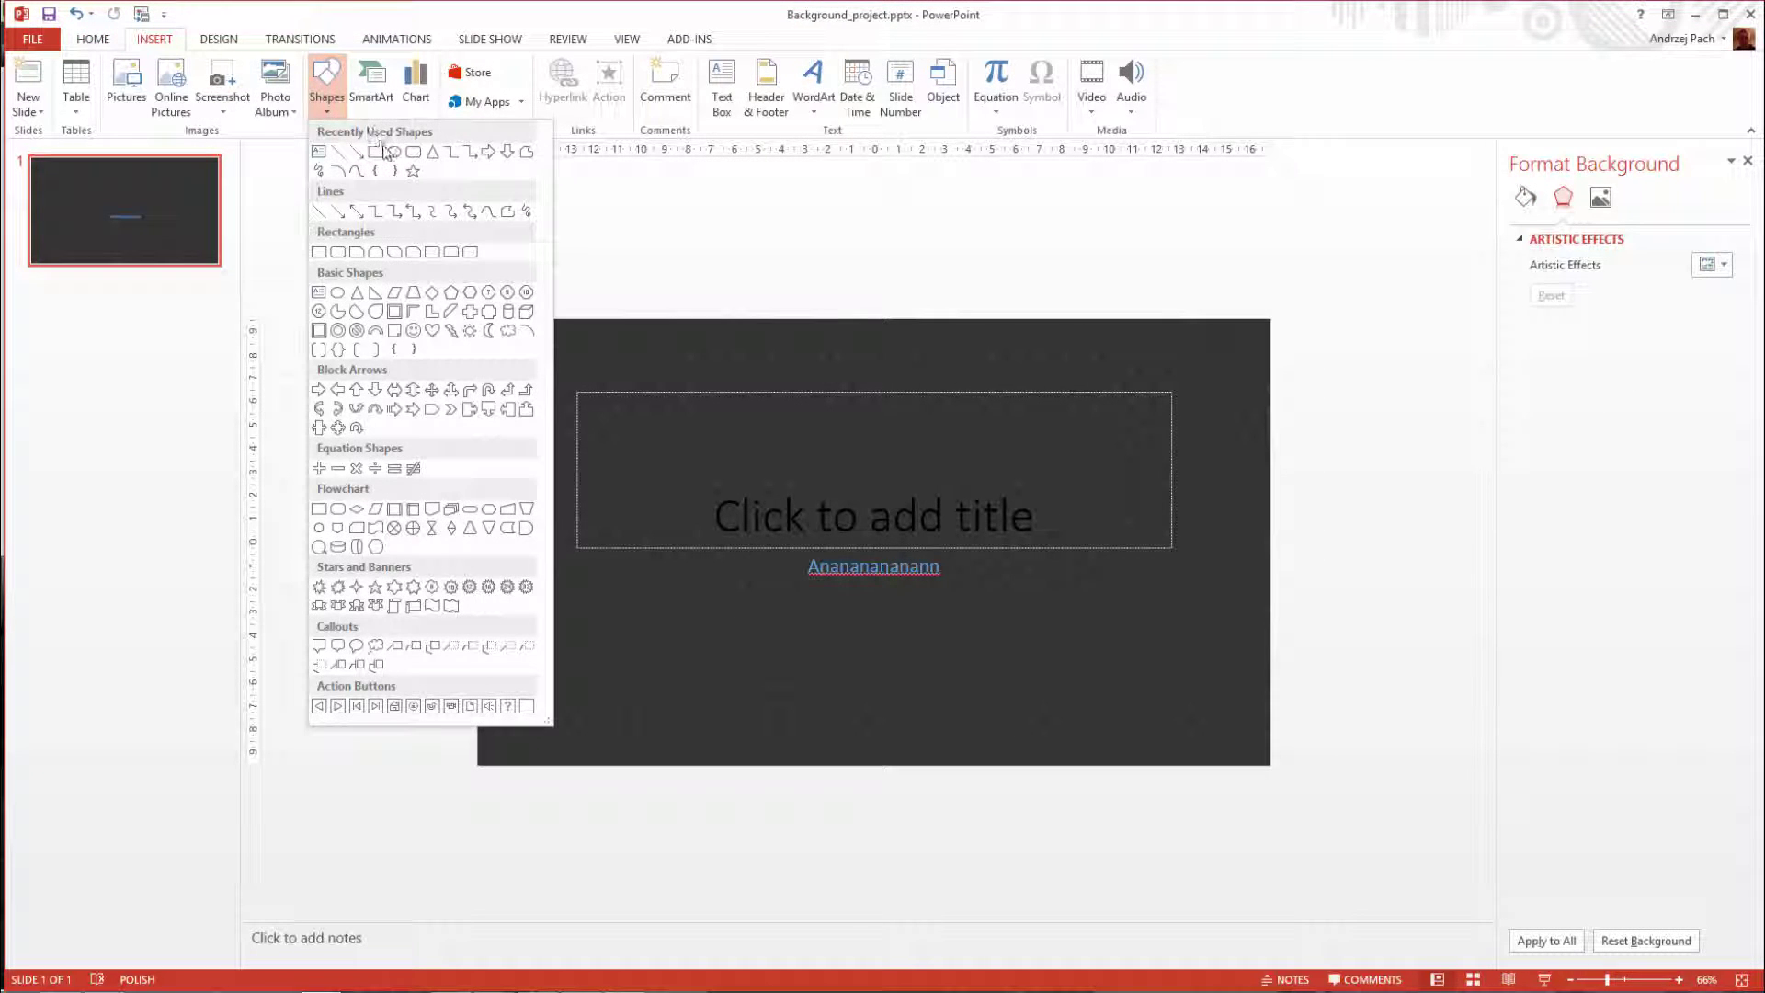
{"action": "left_click", "coordinate": [158, 44]}
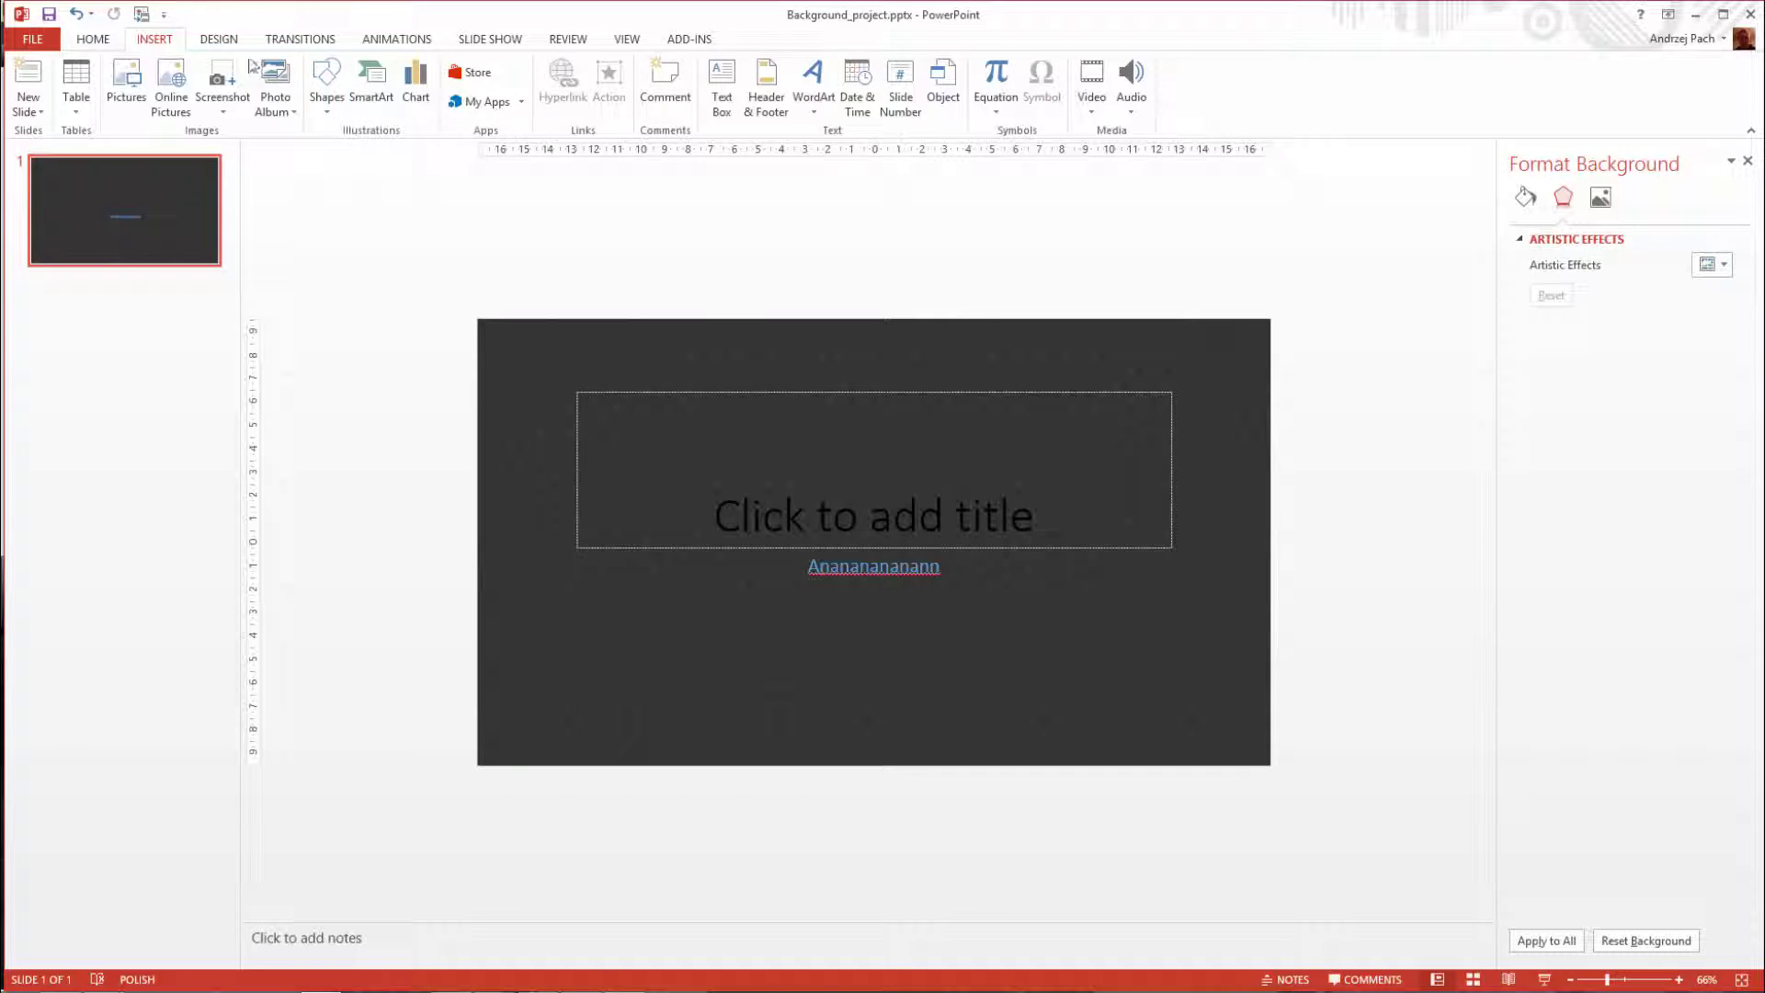
{"action": "left_click", "coordinate": [328, 84]}
{"action": "left_click", "coordinate": [373, 167]}
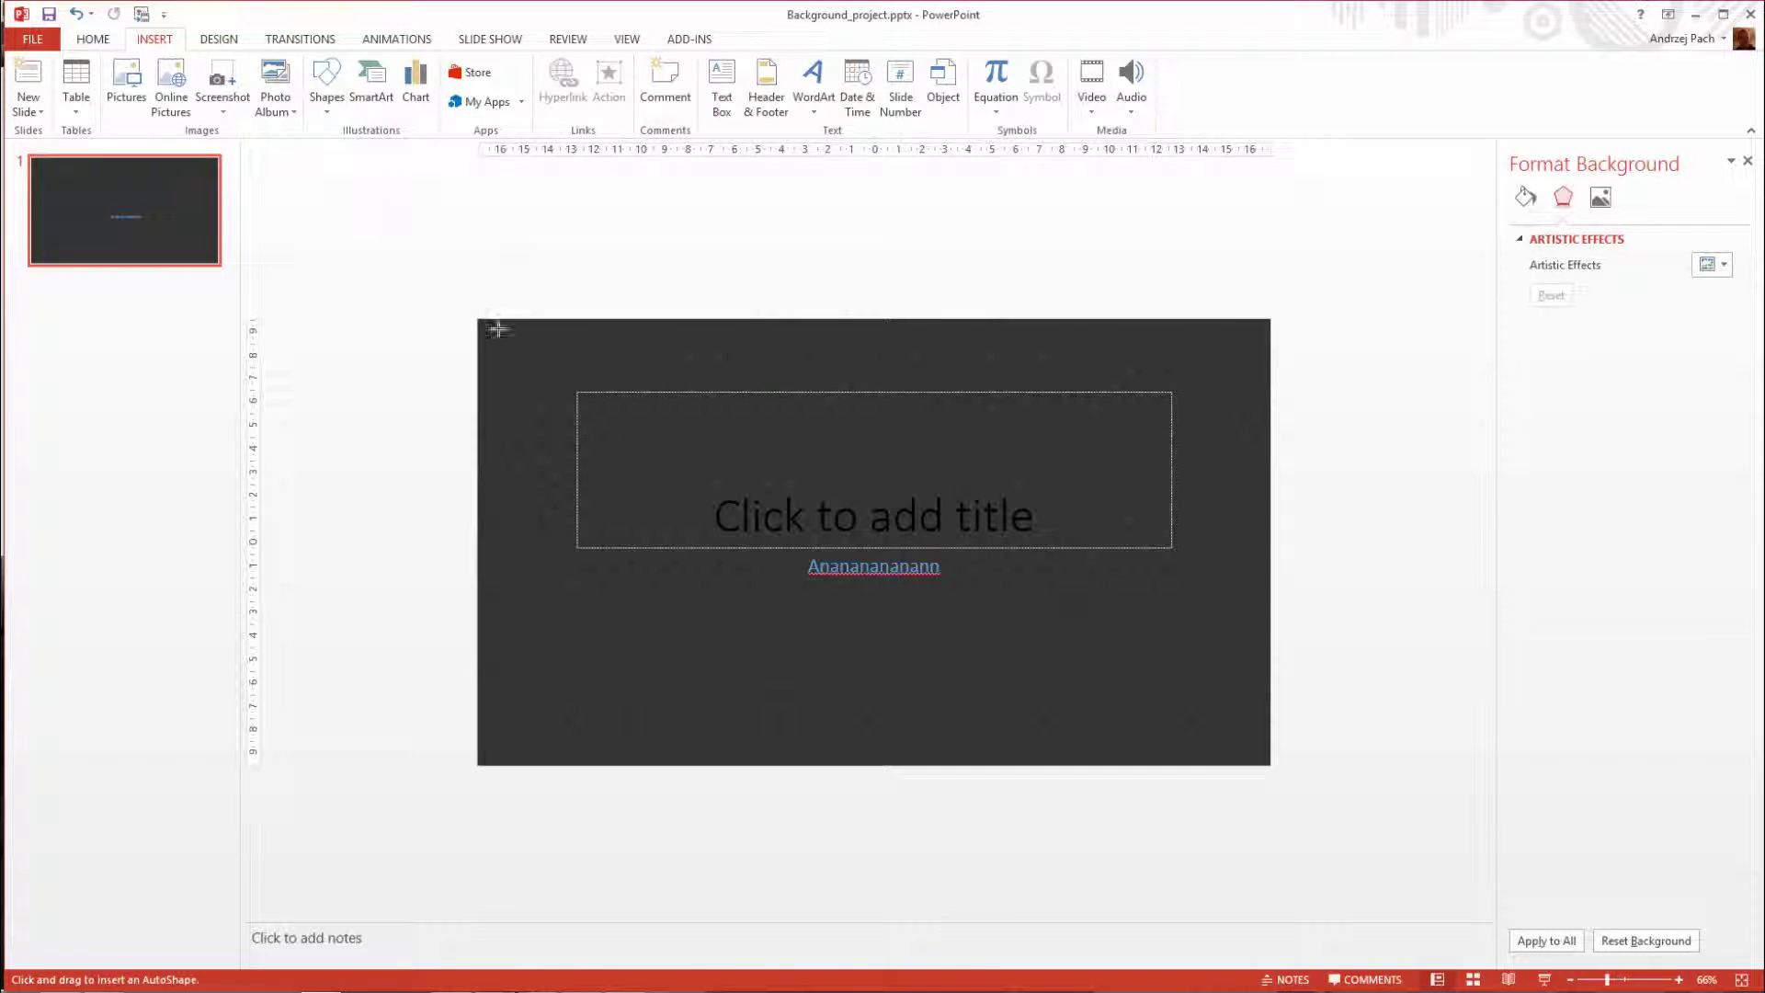
{"action": "left_click_drag", "start_coordinate": [477, 319], "coordinate": [1272, 756]}
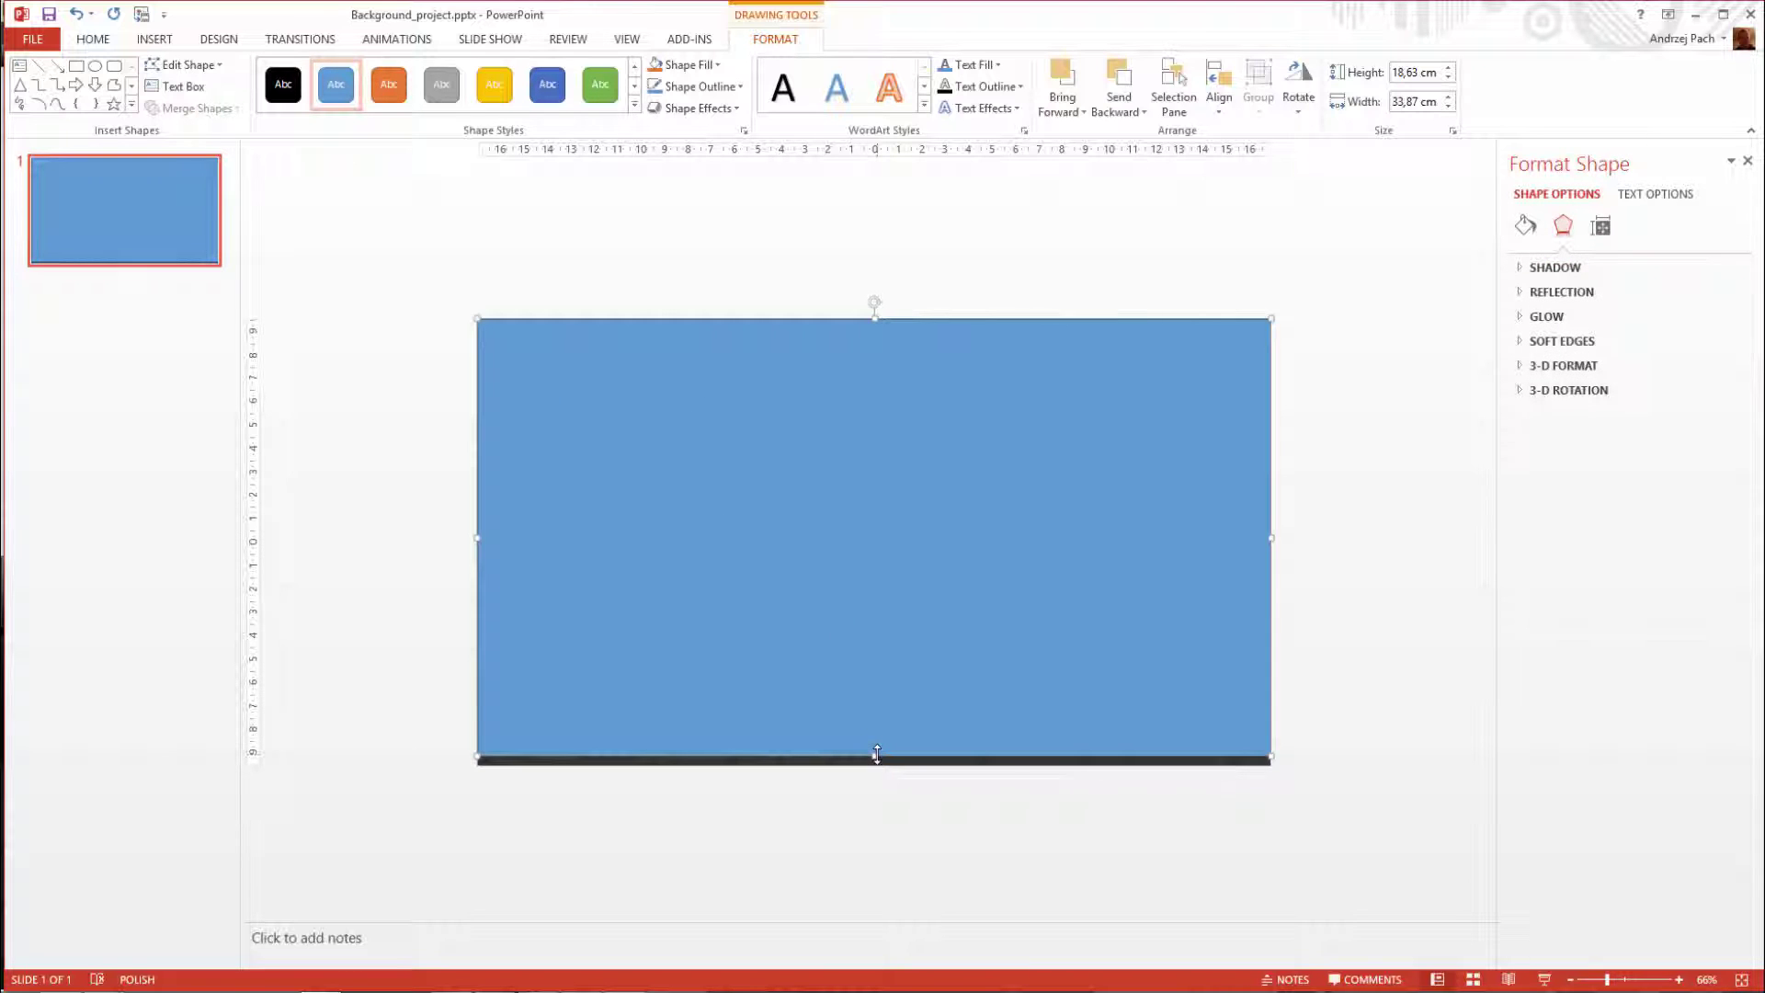
- Stretch the rectangle's edges so it fills the slide exactly at 33,87 × 19,05 cm
{"action": "left_click_drag", "start_coordinate": [877, 754], "coordinate": [875, 765]}
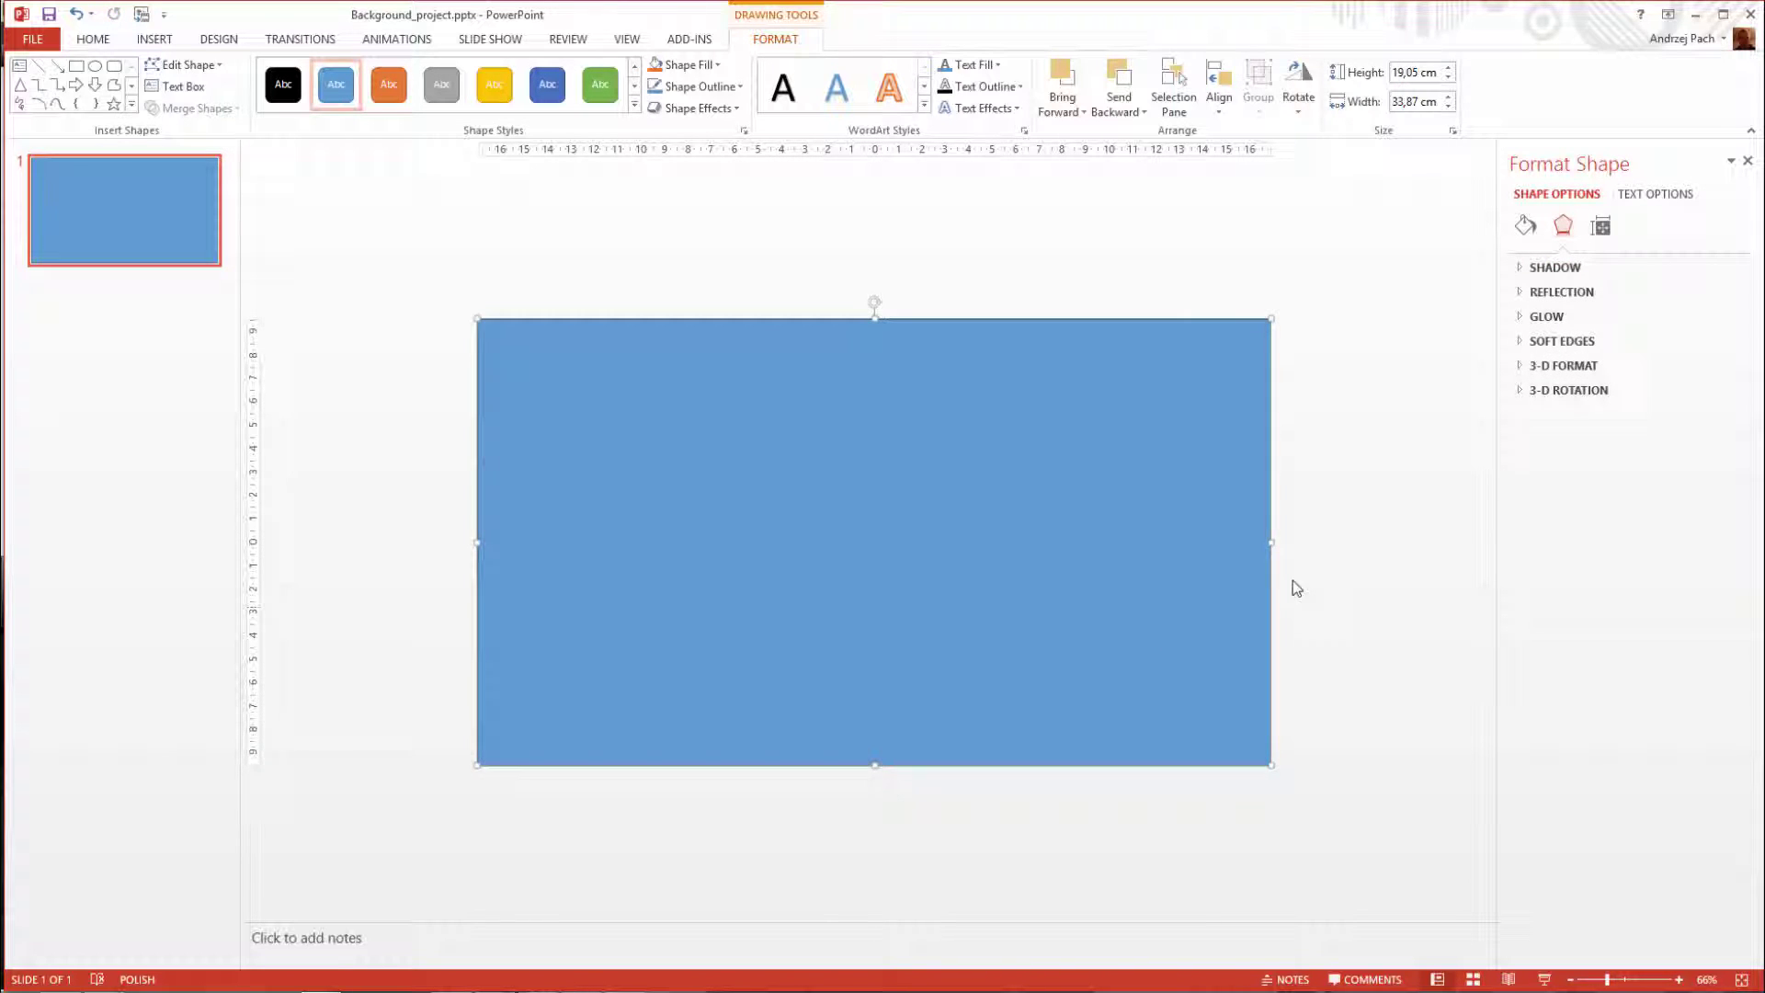
{"action": "mouse_move", "coordinate": [1272, 552]}
{"action": "left_mouse_down"}
{"action": "mouse_move", "coordinate": [1229, 548]}
{"action": "mouse_move", "coordinate": [1272, 549]}
{"action": "left_mouse_up"}
{"action": "mouse_move", "coordinate": [875, 320]}
{"action": "left_mouse_down"}
{"action": "mouse_move", "coordinate": [874, 354]}
{"action": "mouse_move", "coordinate": [871, 319]}
{"action": "left_mouse_up"}
{"action": "mouse_move", "coordinate": [477, 544]}
{"action": "left_mouse_down"}
{"action": "mouse_move", "coordinate": [540, 548]}
{"action": "mouse_move", "coordinate": [477, 544]}
{"action": "left_mouse_up"}
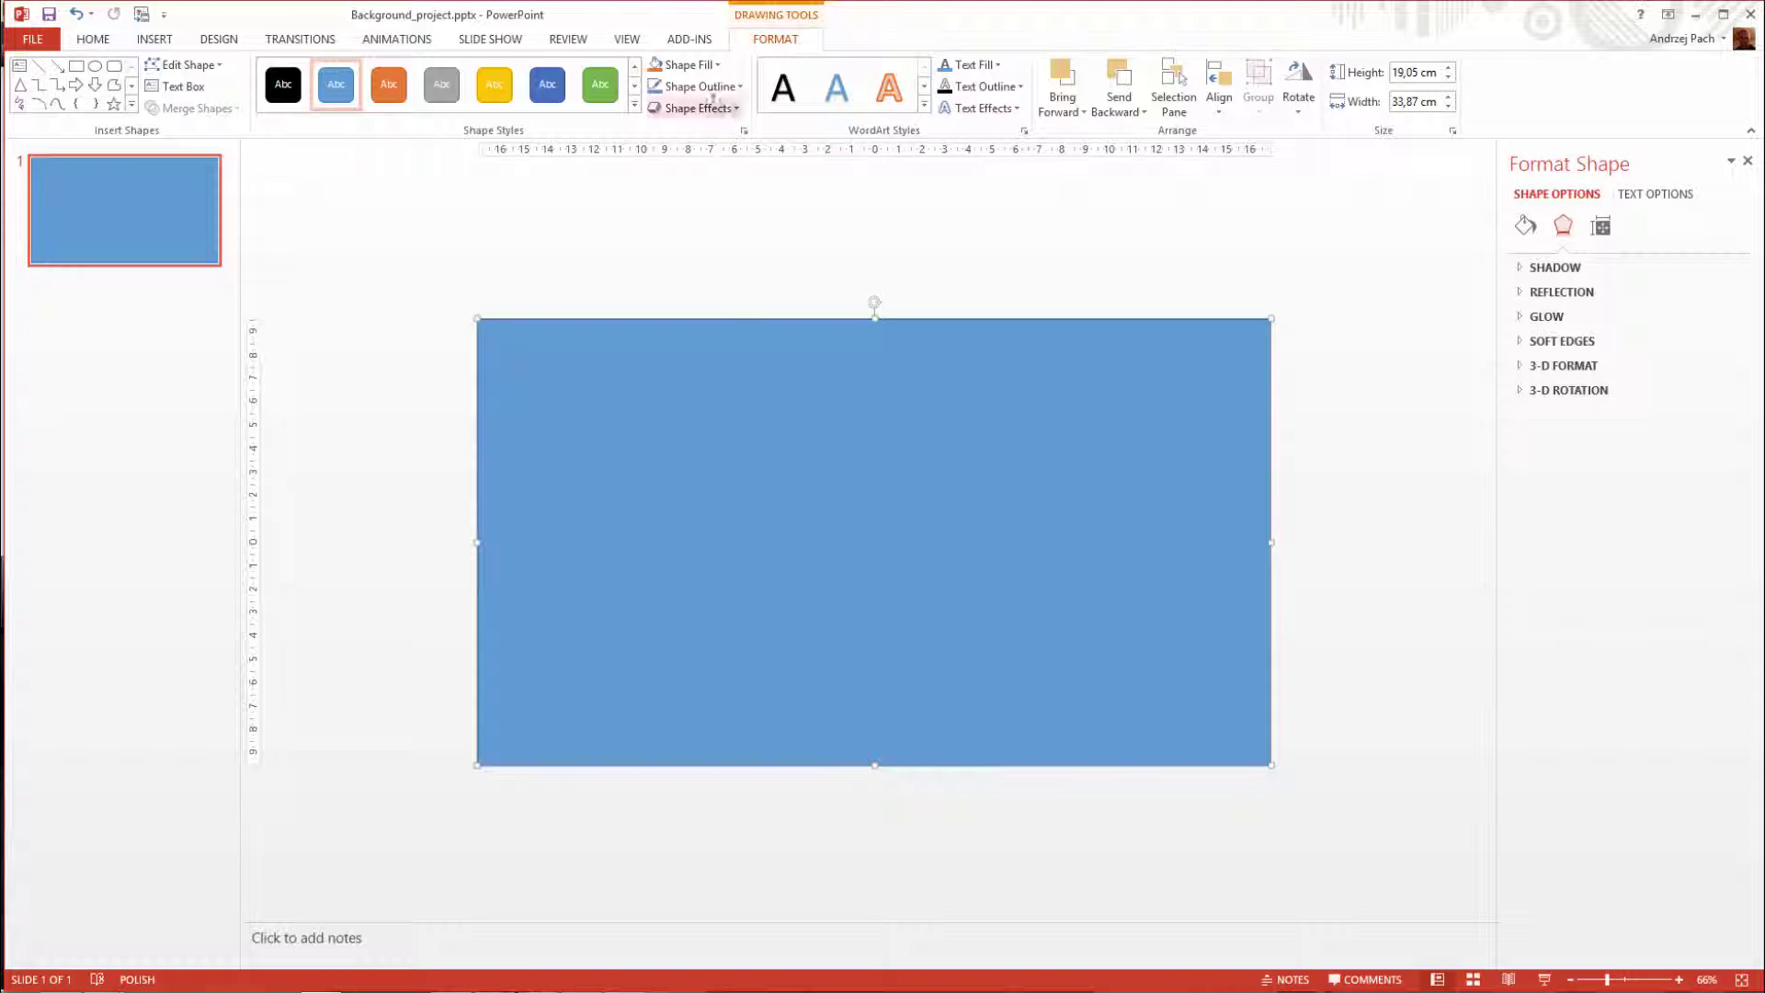
- Set the rectangle's Shape Outline to No Outline and deselect it
{"action": "left_click", "coordinate": [717, 86]}
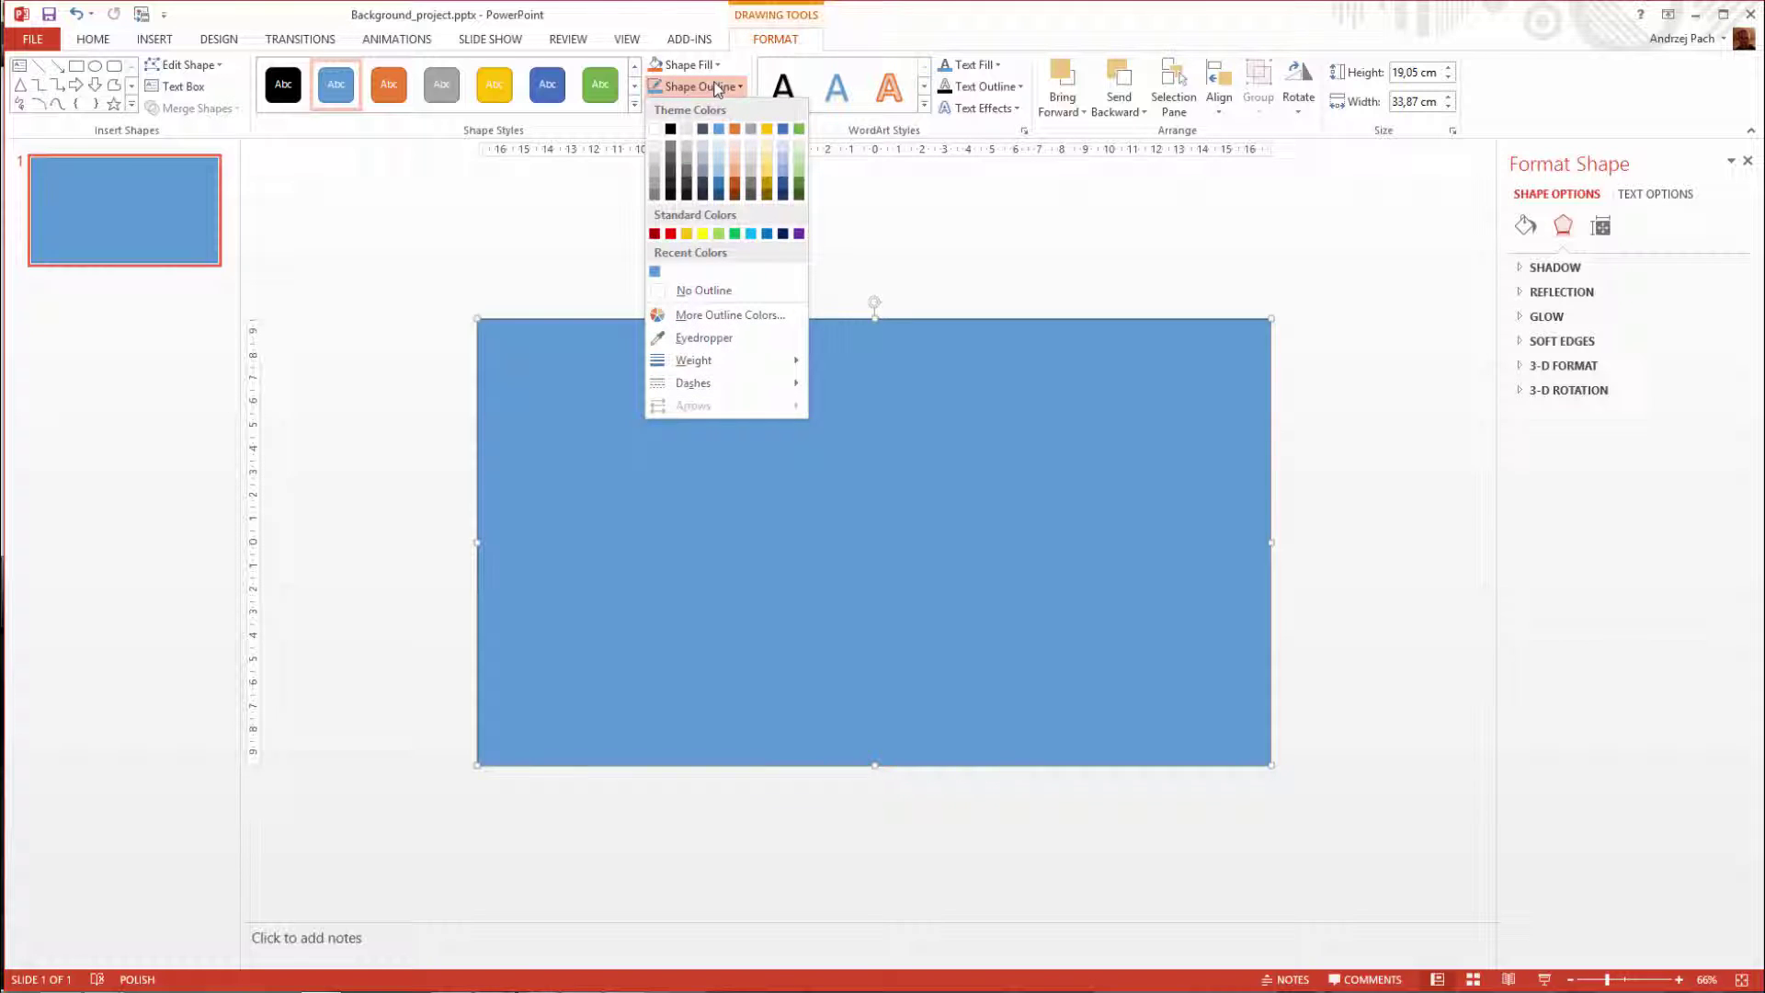
{"action": "left_click", "coordinate": [704, 290]}
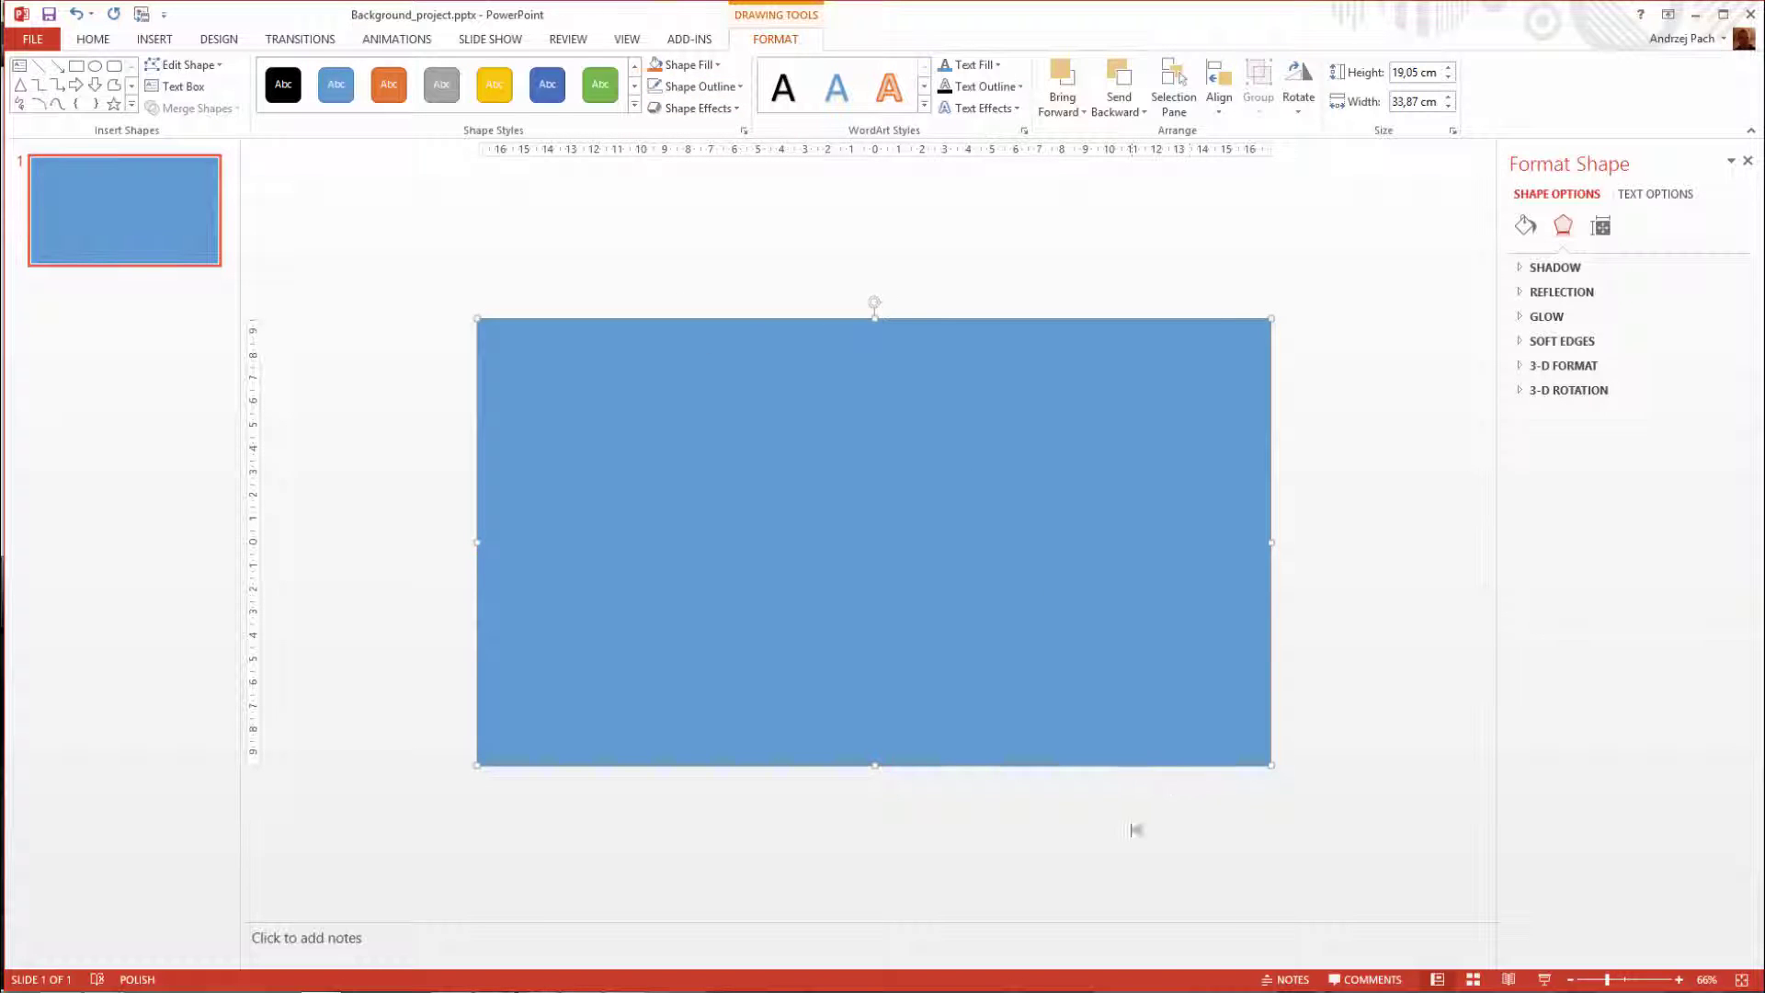
{"action": "left_click", "coordinate": [1134, 827]}
- Fill the rectangle with a From Center radial gradient, light grey centre, black last stop
{"action": "right_click", "coordinate": [820, 504]}
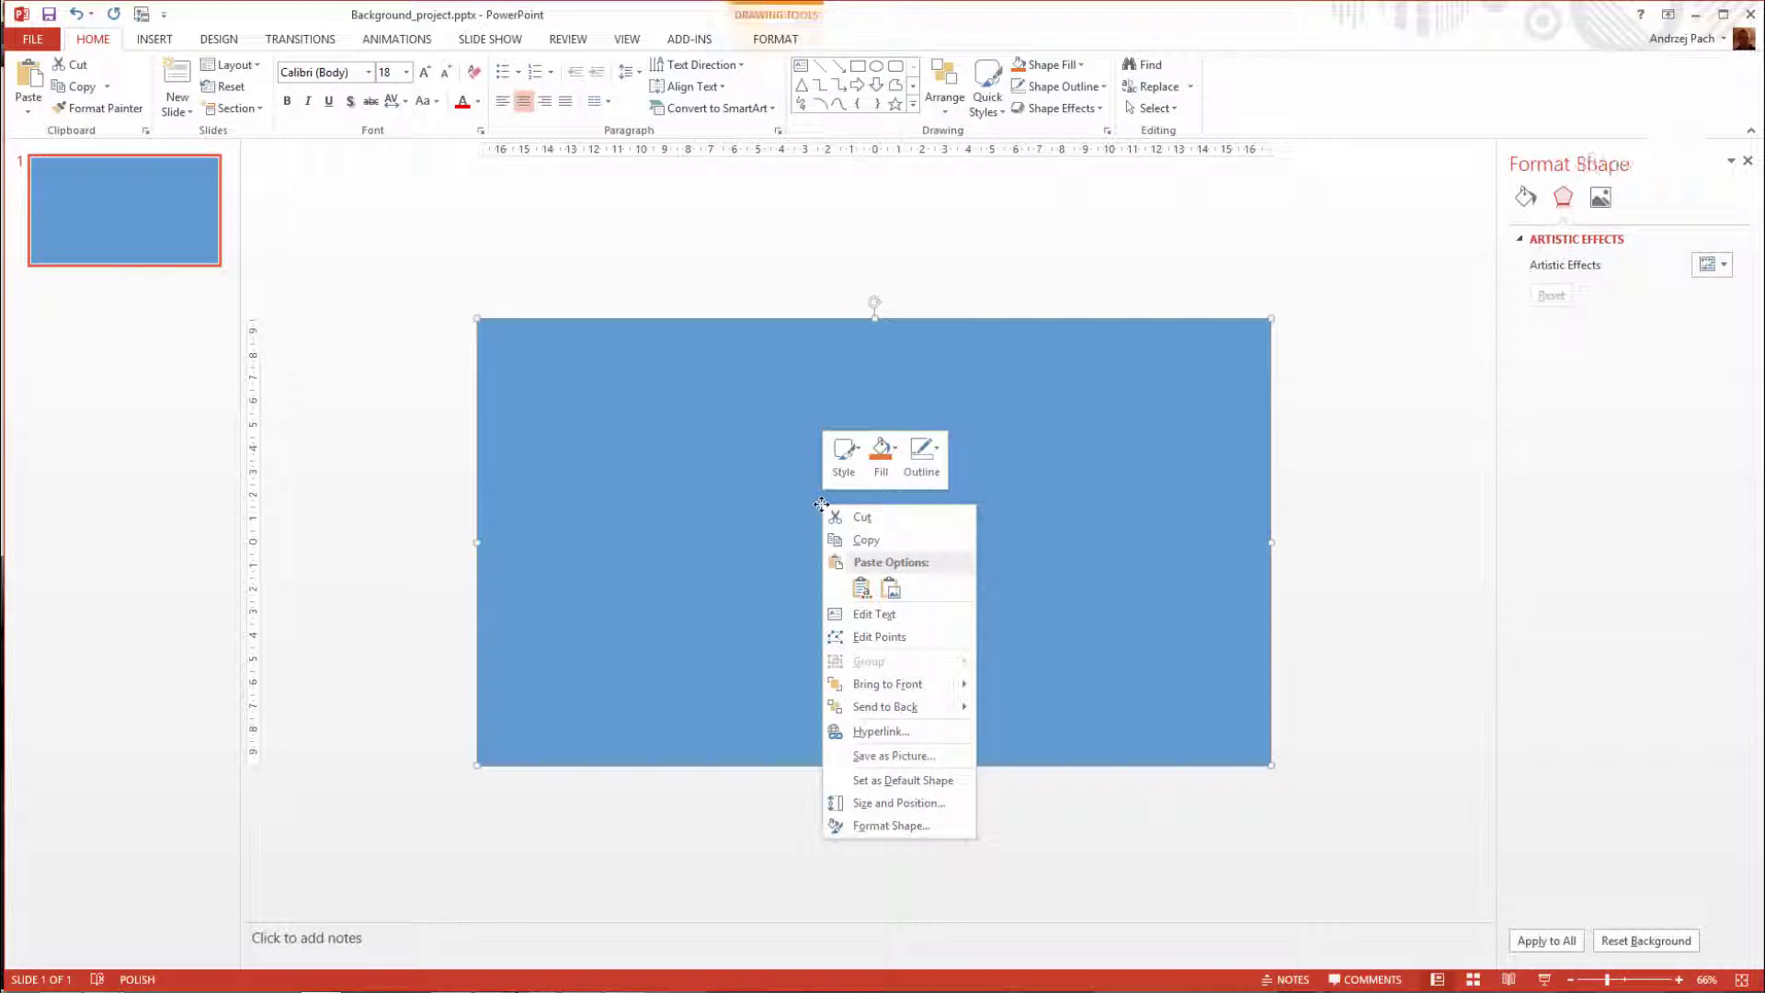
{"action": "left_click", "coordinate": [901, 827]}
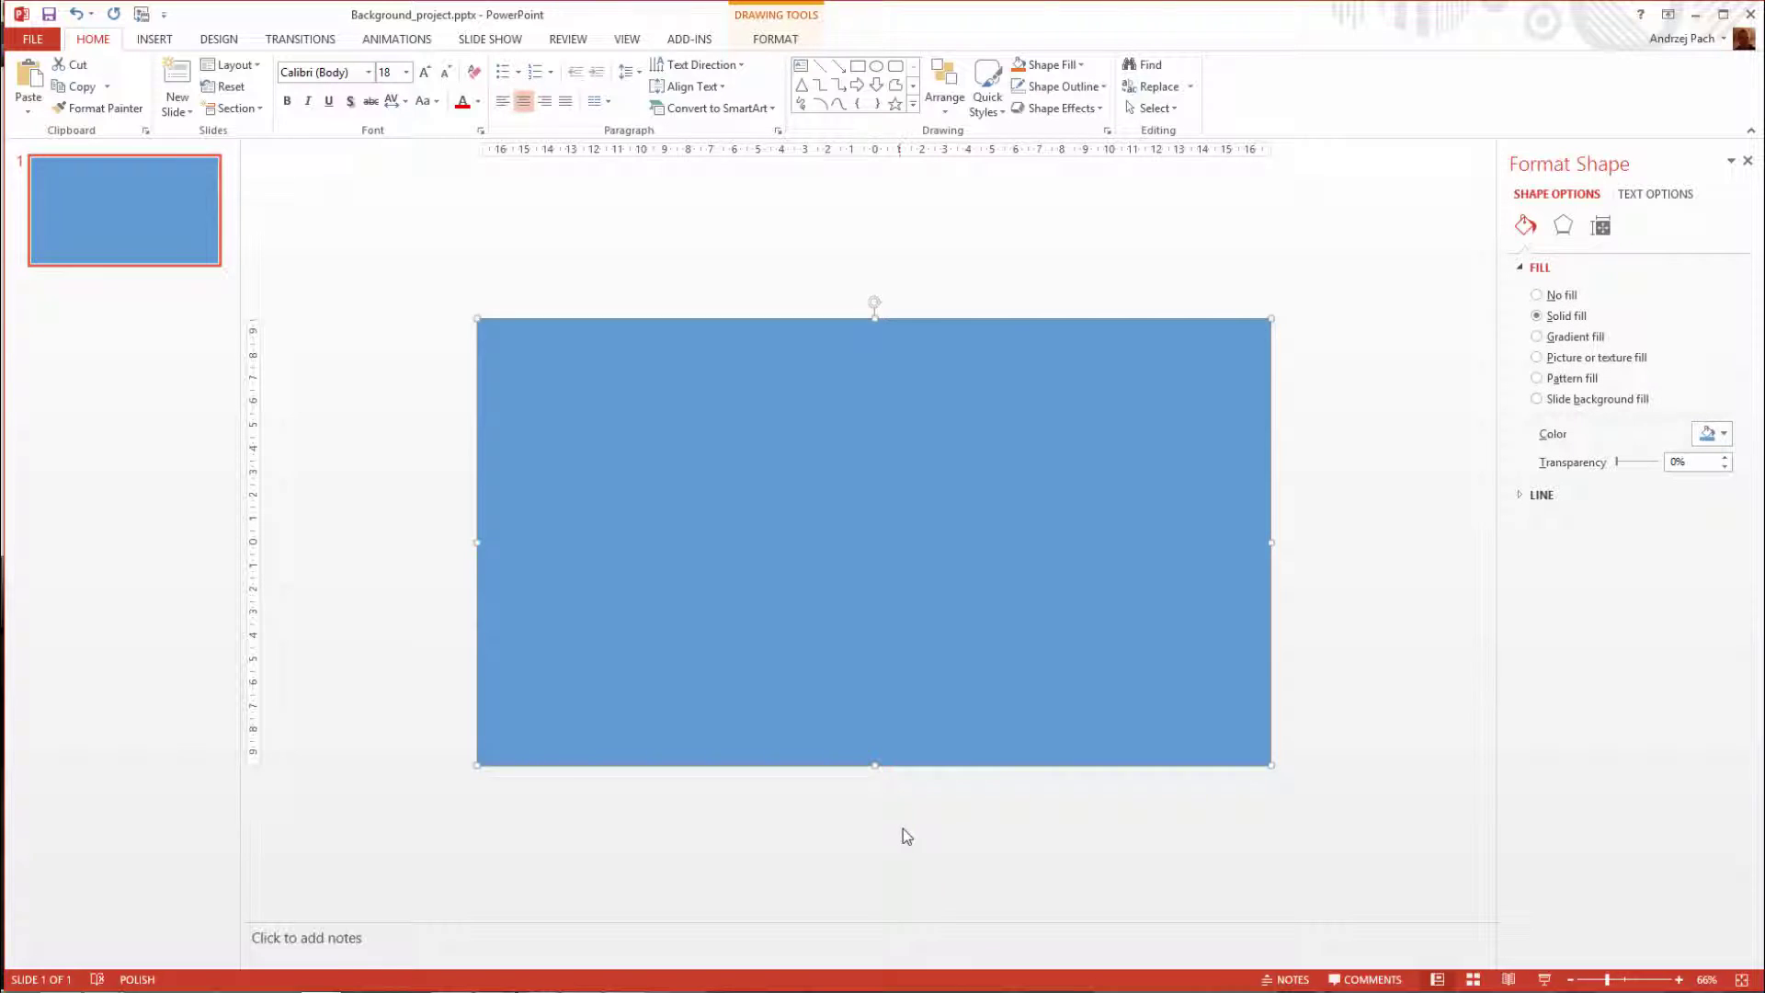
{"action": "left_click", "coordinate": [1569, 337]}
{"action": "left_click", "coordinate": [1662, 568]}
{"action": "left_click", "coordinate": [1708, 601]}
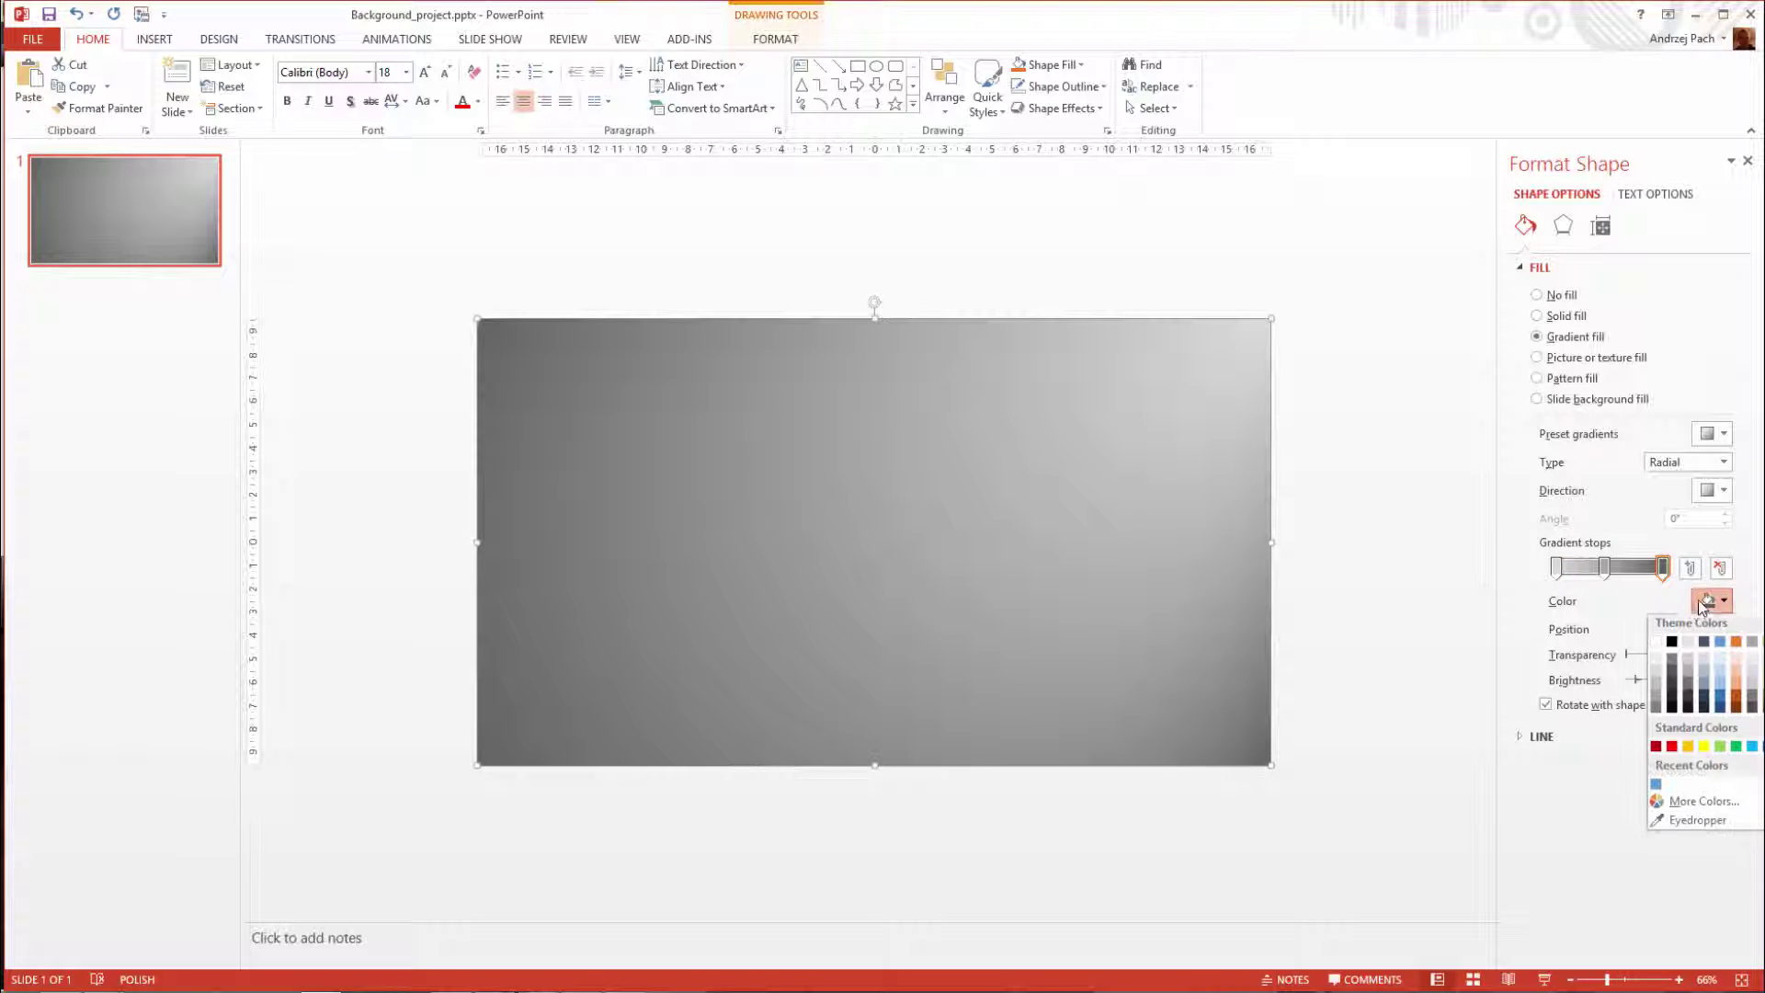
{"action": "left_click", "coordinate": [1672, 641]}
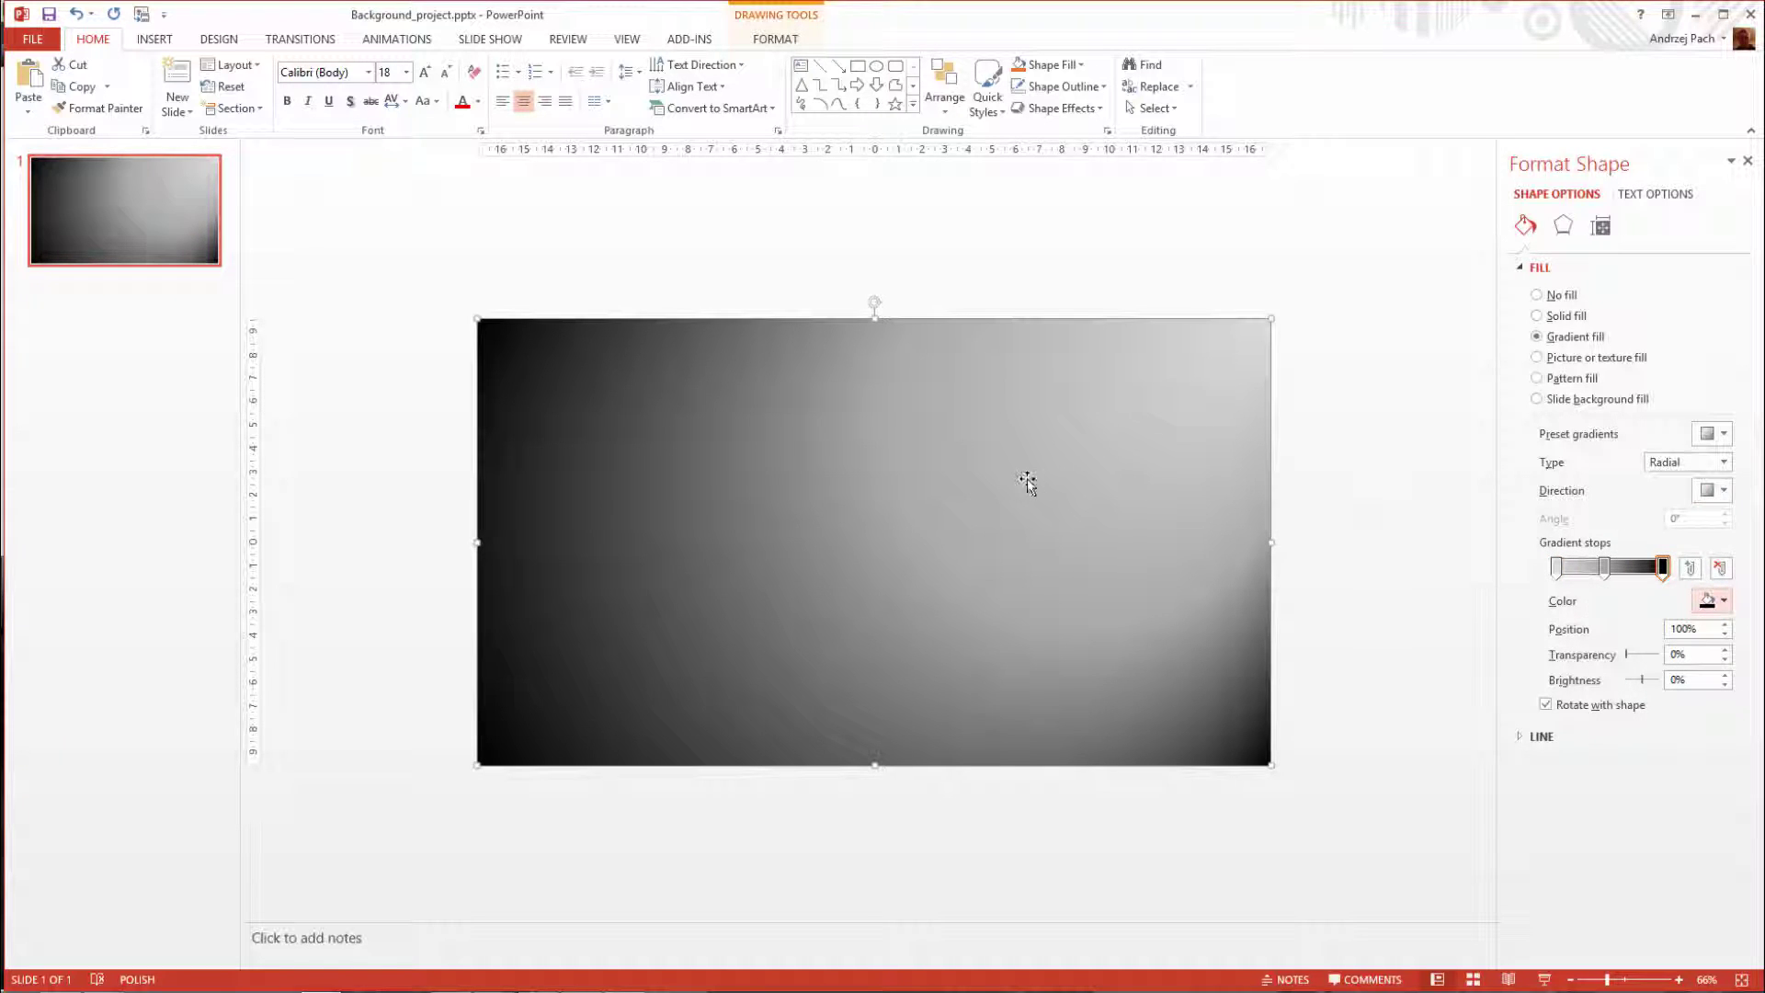
{"action": "left_click", "coordinate": [1715, 491]}
{"action": "left_click", "coordinate": [1683, 523]}
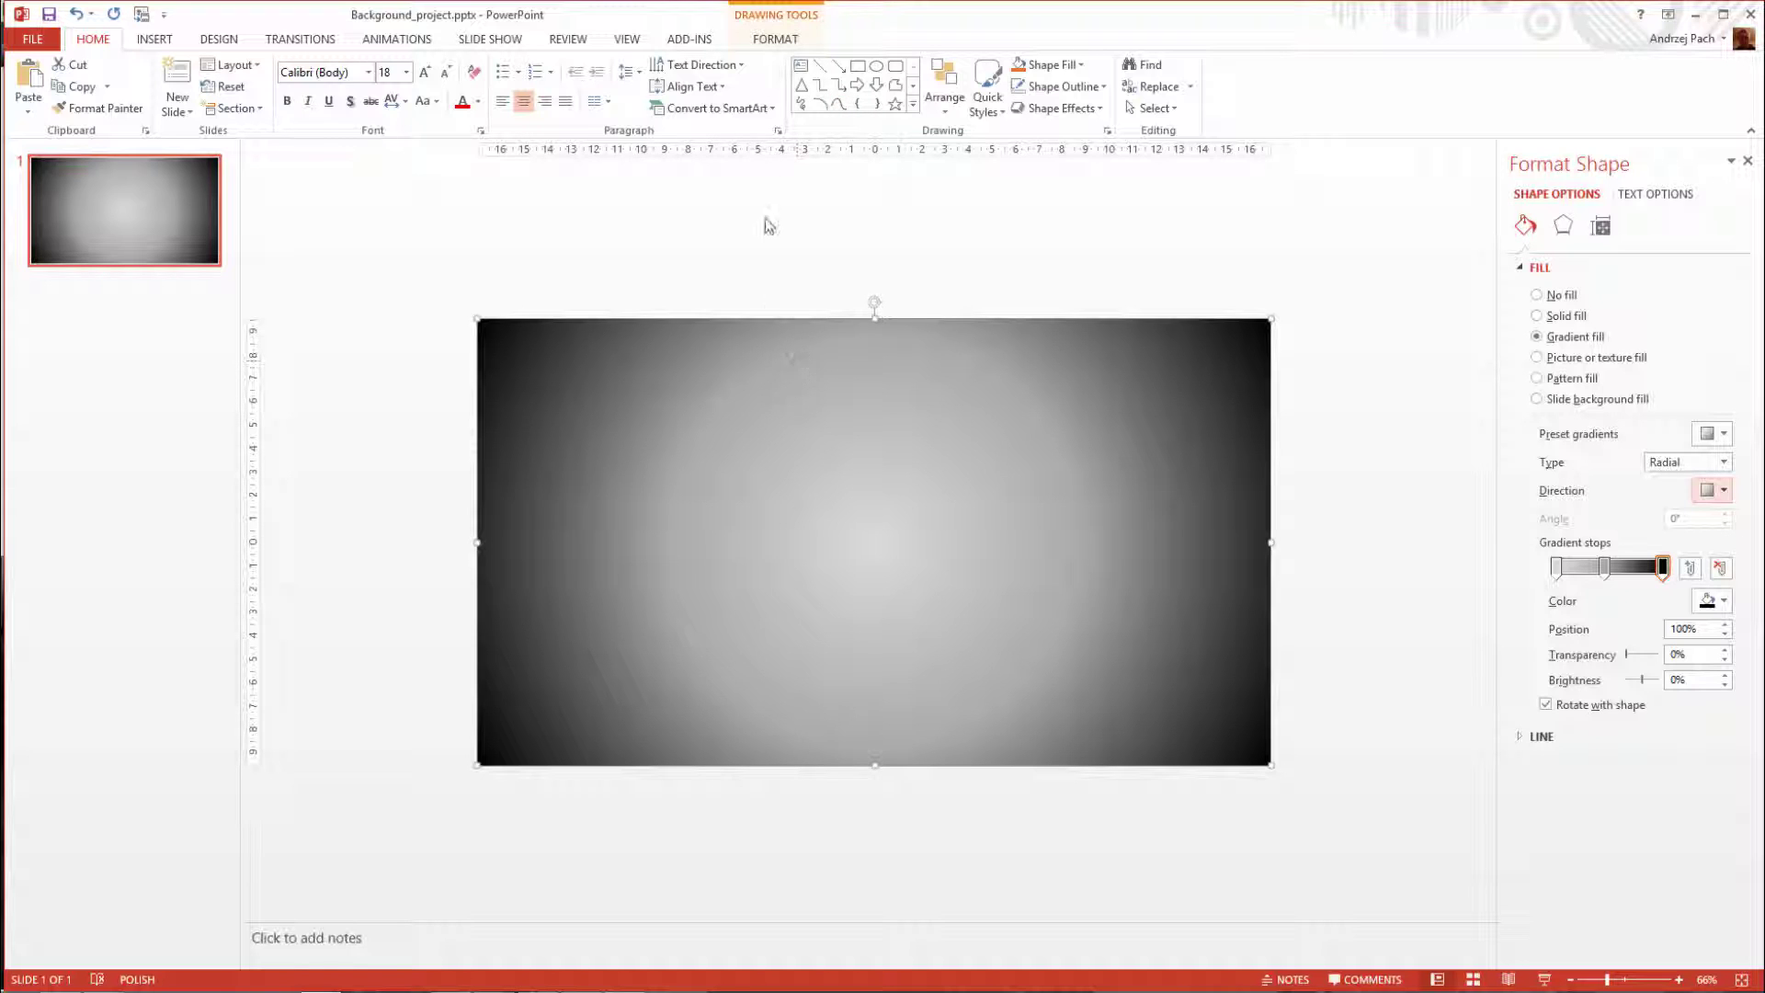
- Send the gradient rectangle to the back, behind the title and subtitle
{"action": "left_click", "coordinate": [772, 37]}
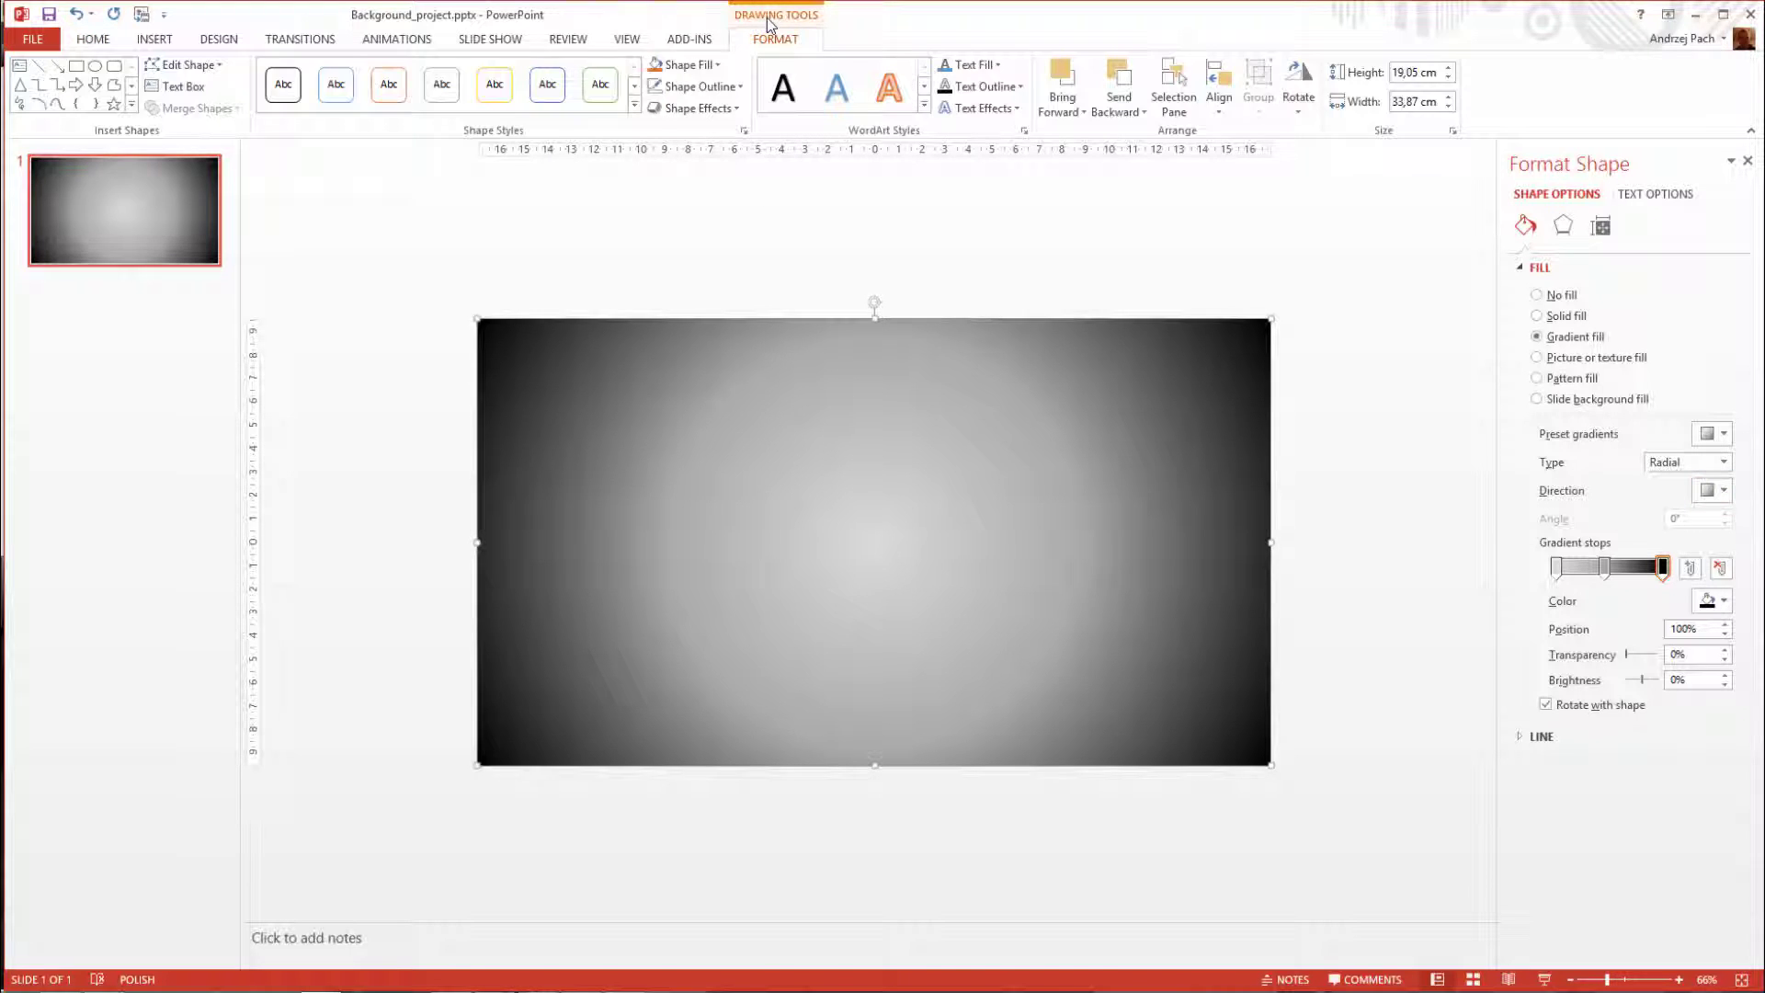
{"action": "left_click", "coordinate": [1119, 106]}
{"action": "left_click", "coordinate": [1149, 152]}
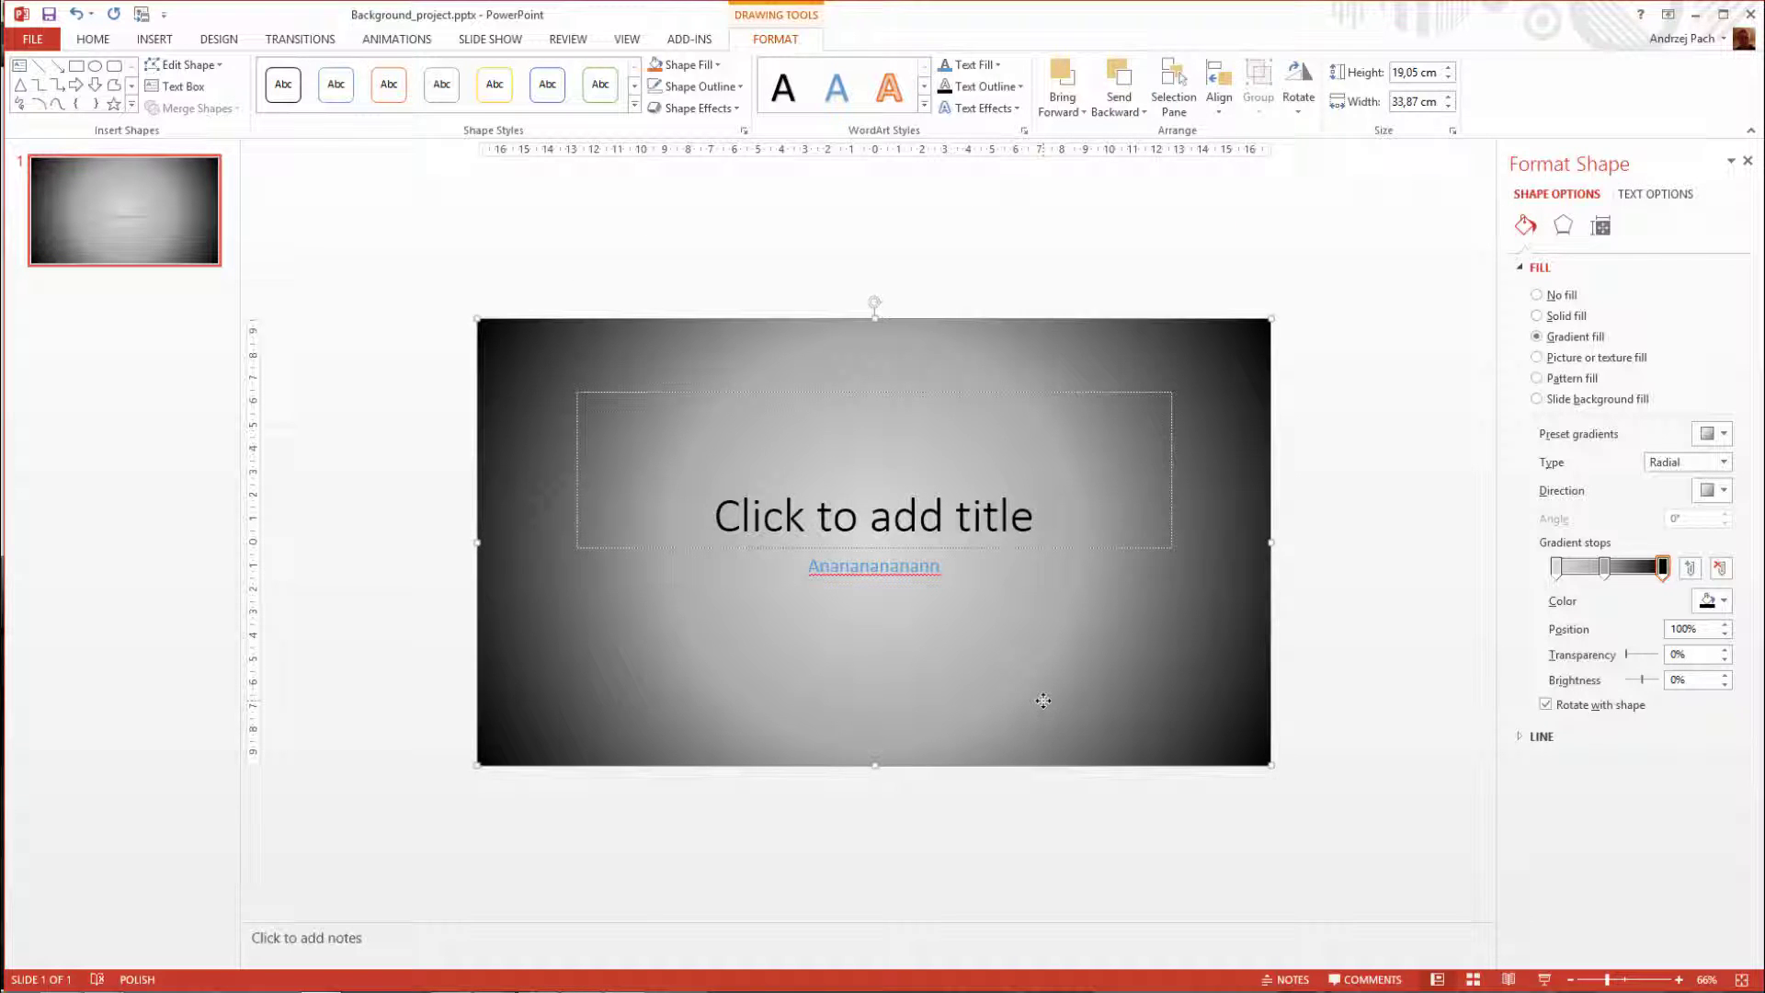
- Move the middle gradient stop to 61% for a wider white centre
{"action": "left_click", "coordinate": [1558, 568]}
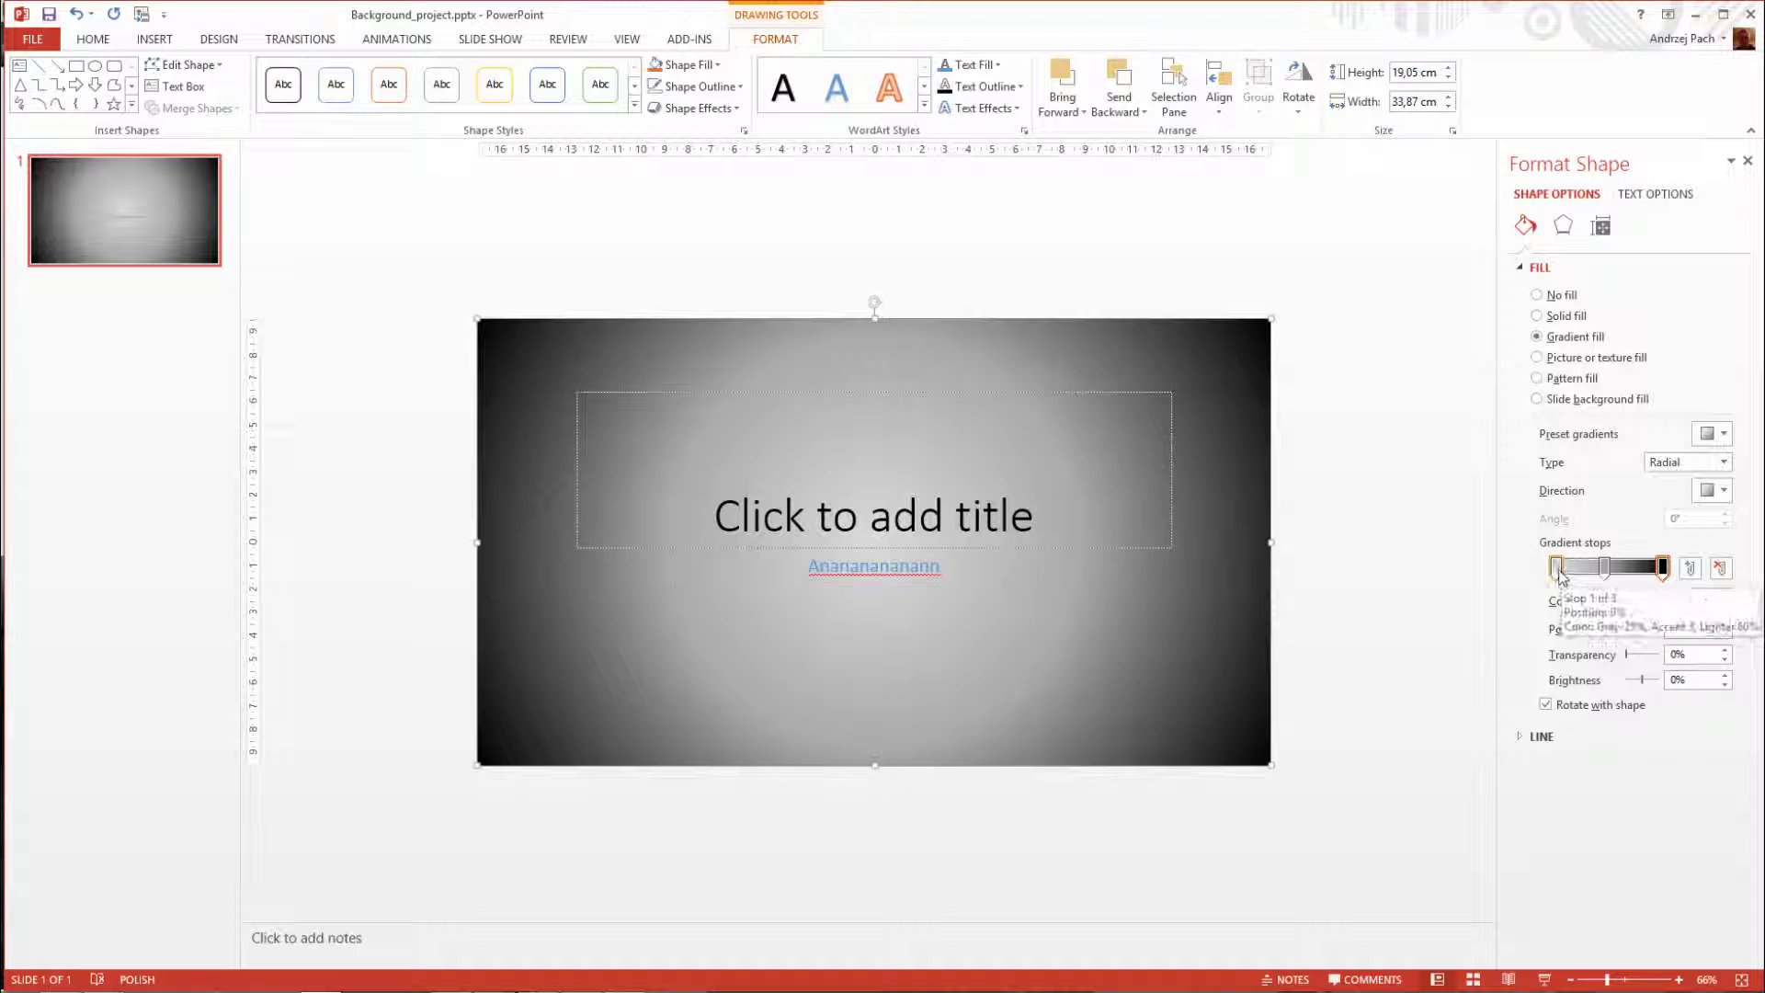
{"action": "key", "text": "ctrl+z"}
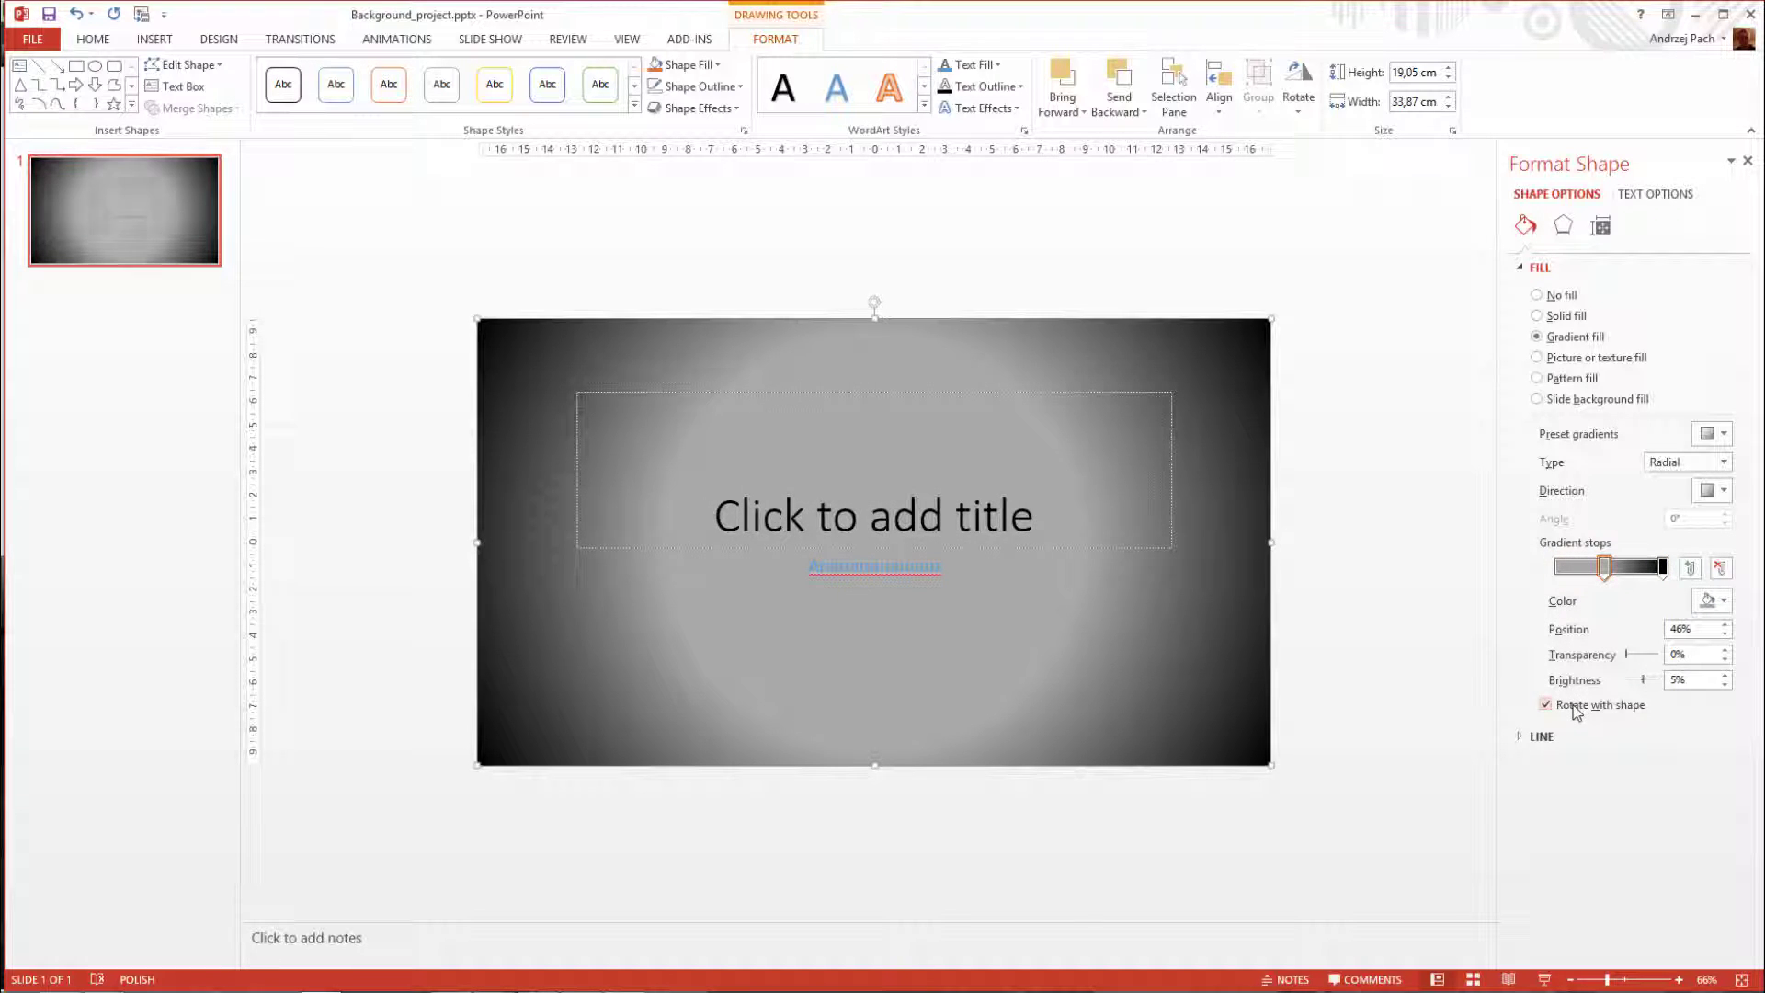
{"action": "mouse_move", "coordinate": [1607, 574]}
{"action": "left_mouse_down"}
{"action": "mouse_move", "coordinate": [1641, 572]}
{"action": "mouse_move", "coordinate": [1622, 571]}
{"action": "left_mouse_up"}
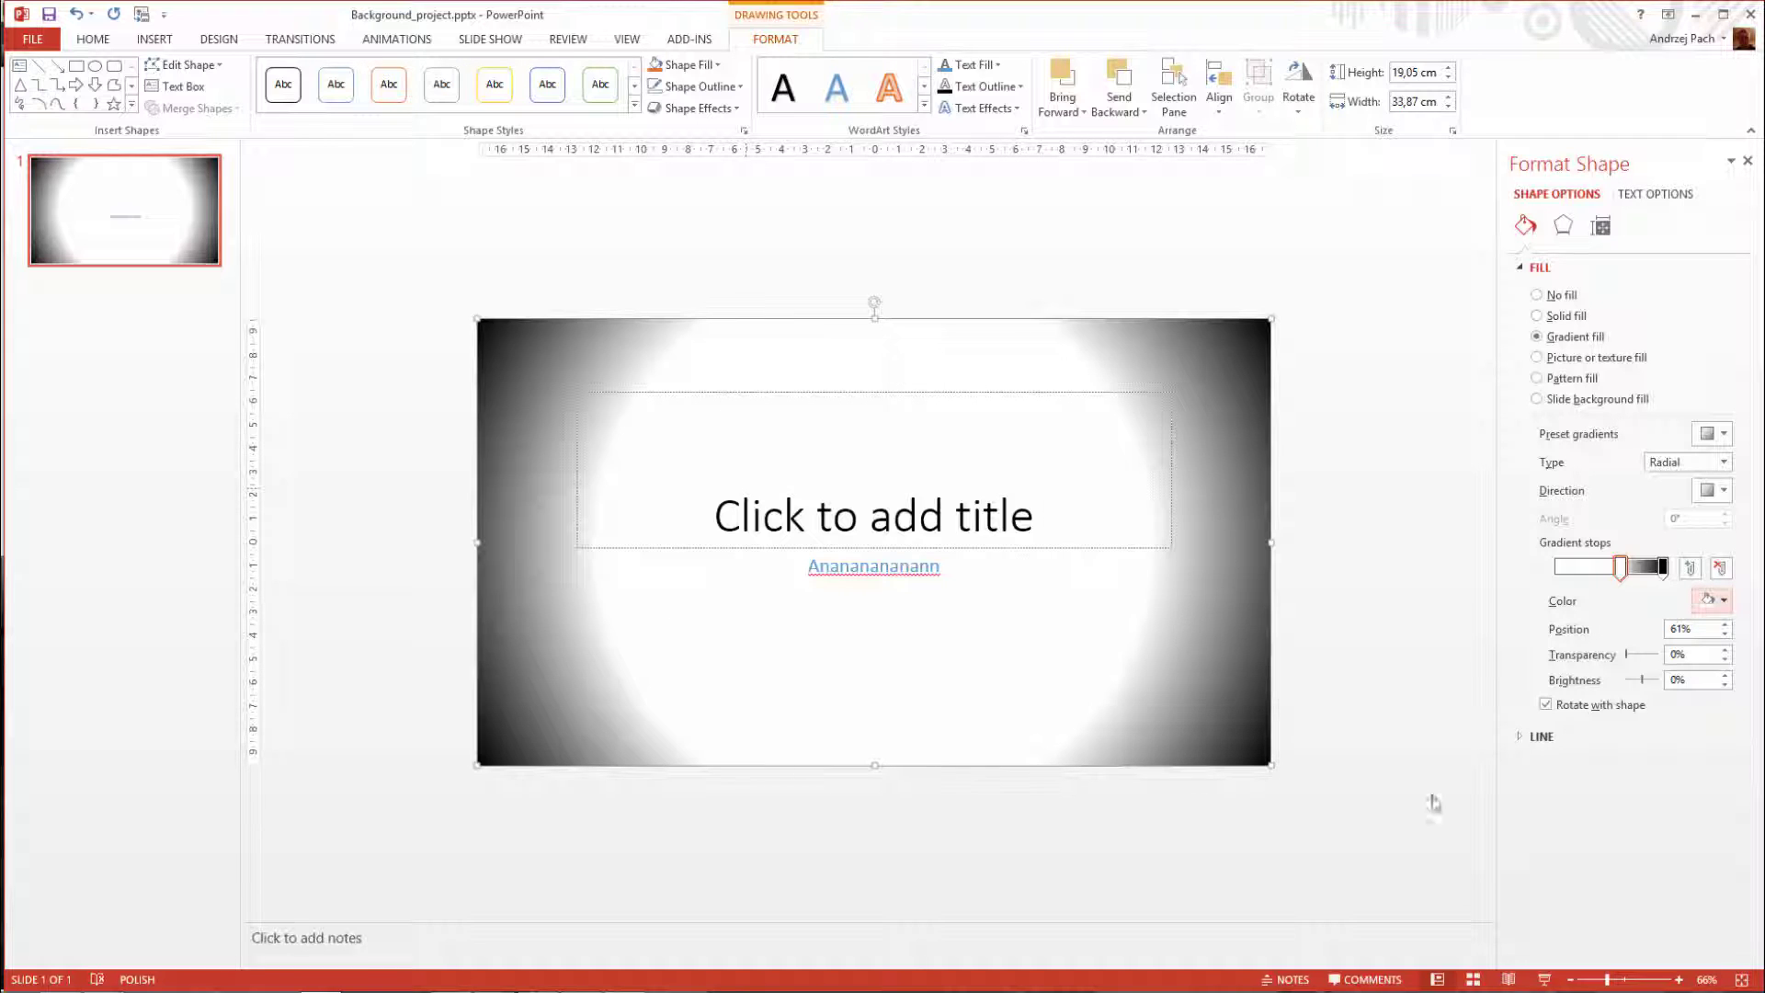
- Make the middle stop 100% transparent at 68% and the black edge stop partly transparent
{"action": "left_click", "coordinate": [1629, 656]}
{"action": "left_click_drag", "start_coordinate": [1635, 660], "coordinate": [1686, 660]}
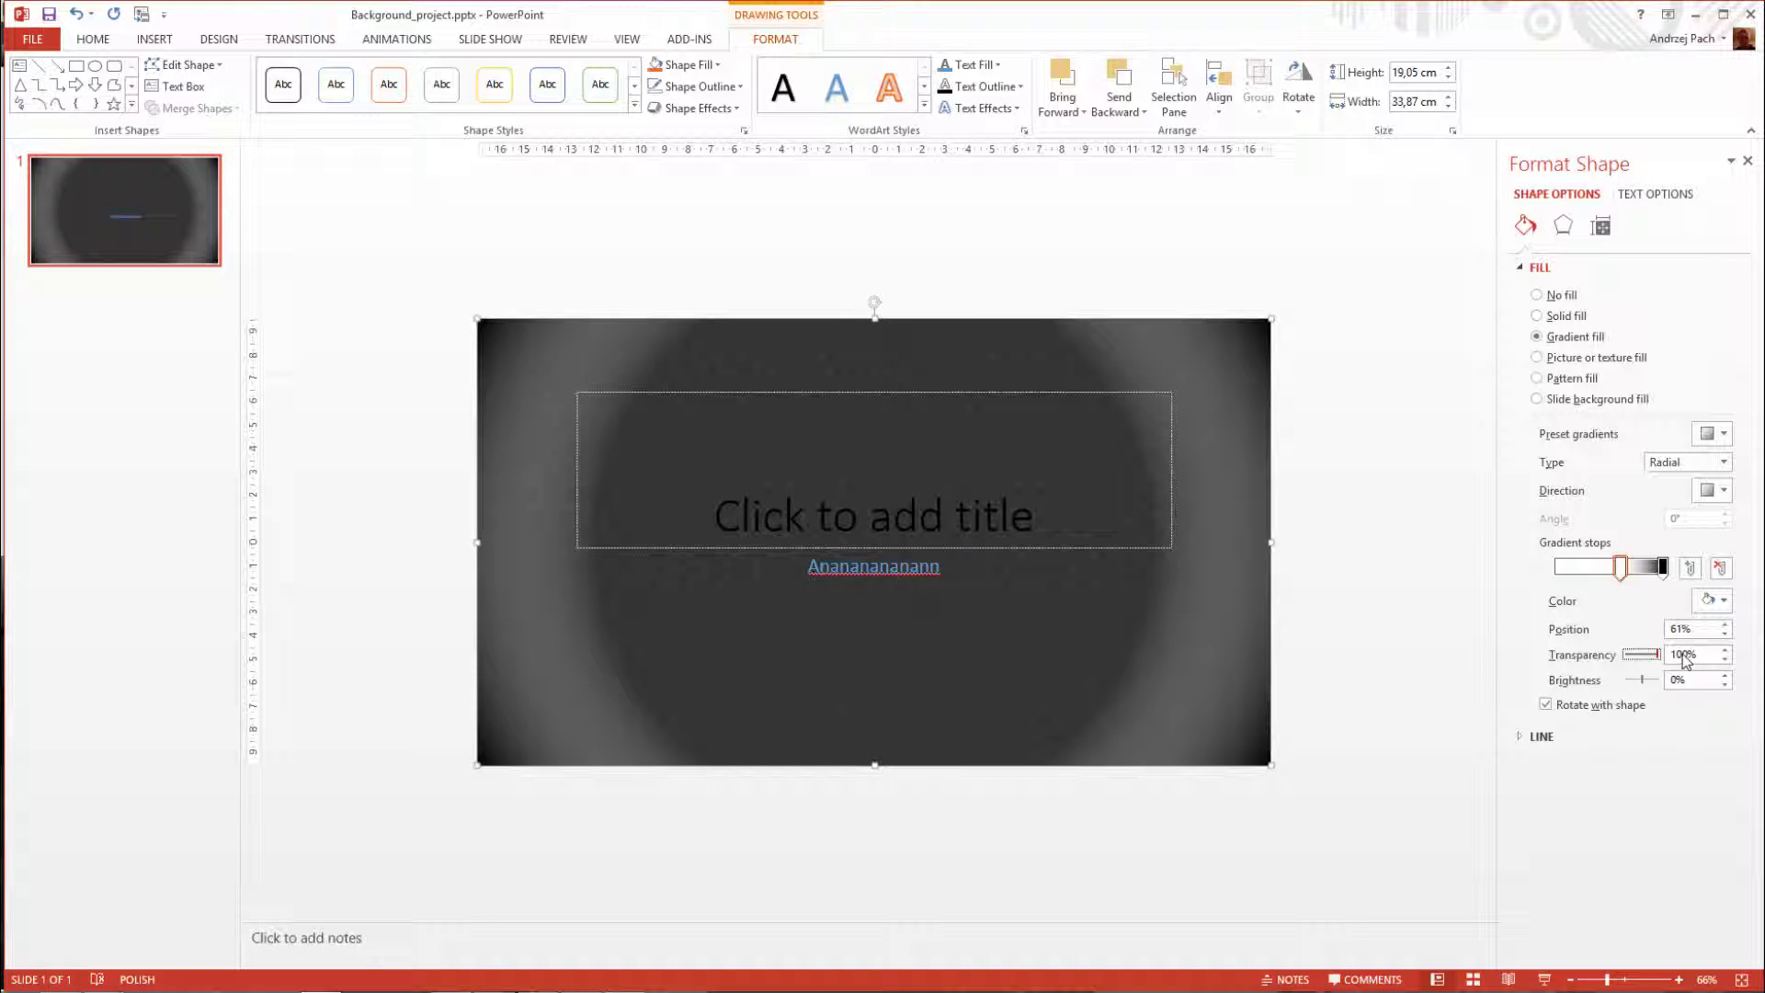
{"action": "left_click_drag", "start_coordinate": [1621, 570], "coordinate": [1632, 581]}
{"action": "left_click", "coordinate": [1662, 567]}
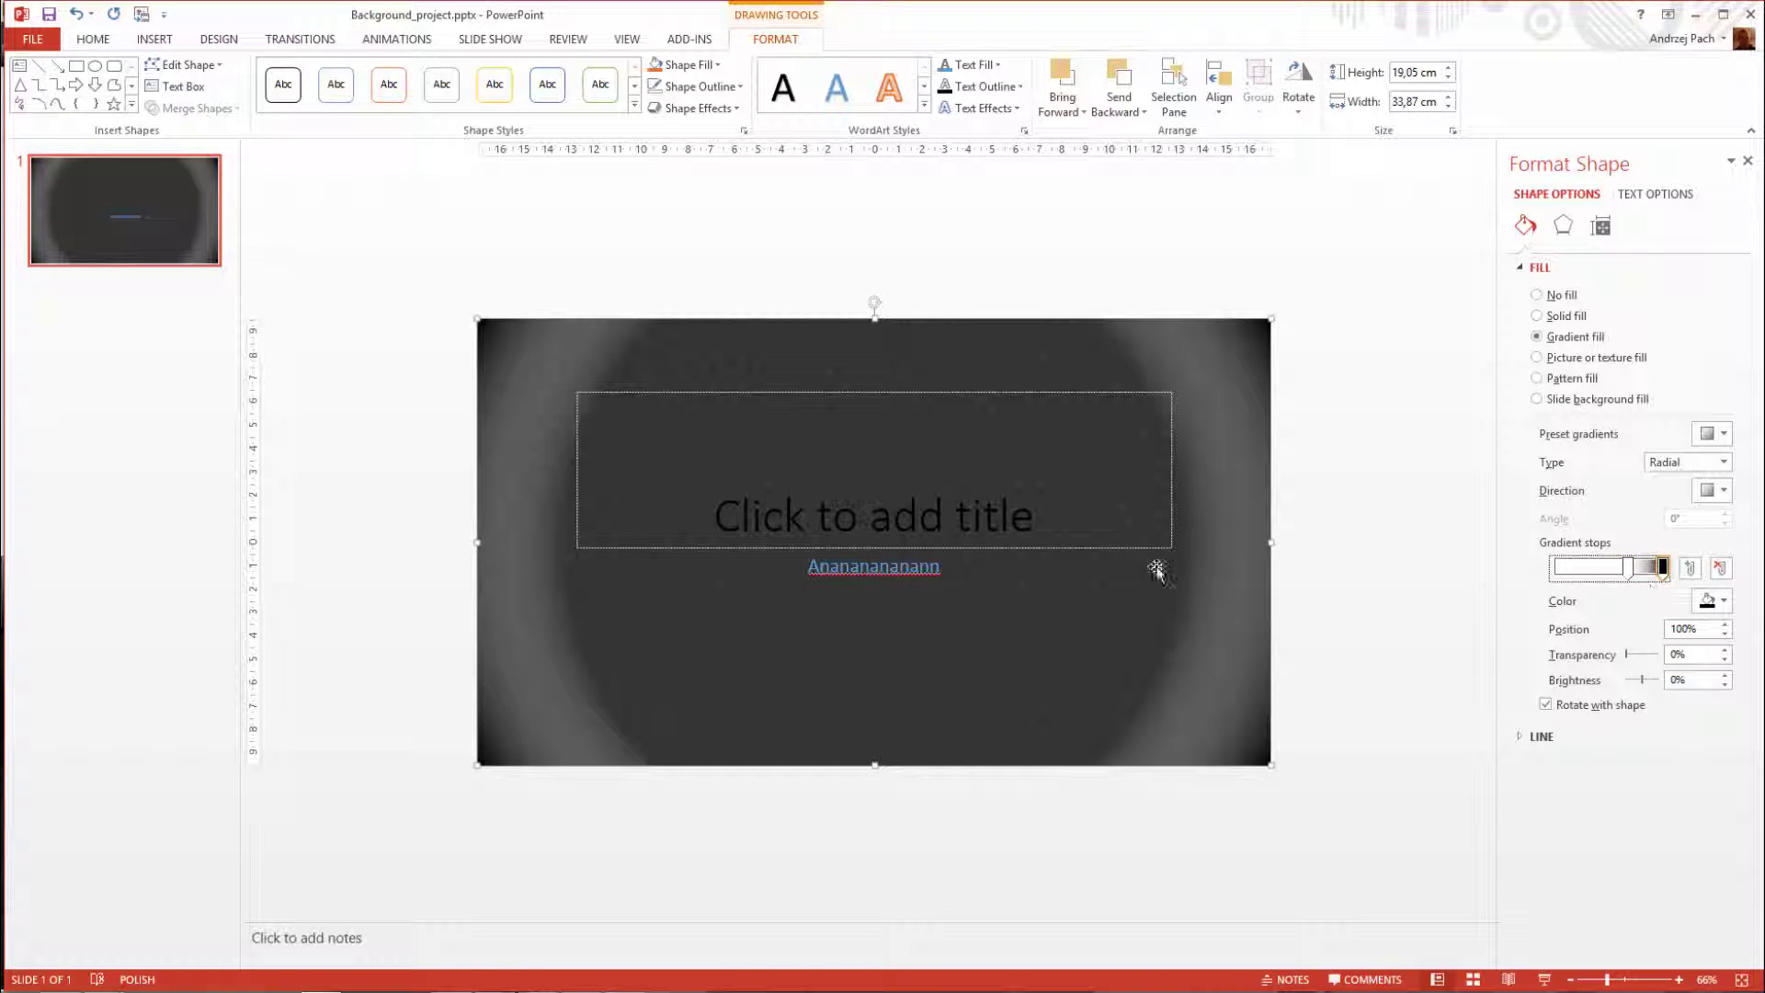
{"action": "left_click_drag", "start_coordinate": [1630, 659], "coordinate": [1642, 662]}
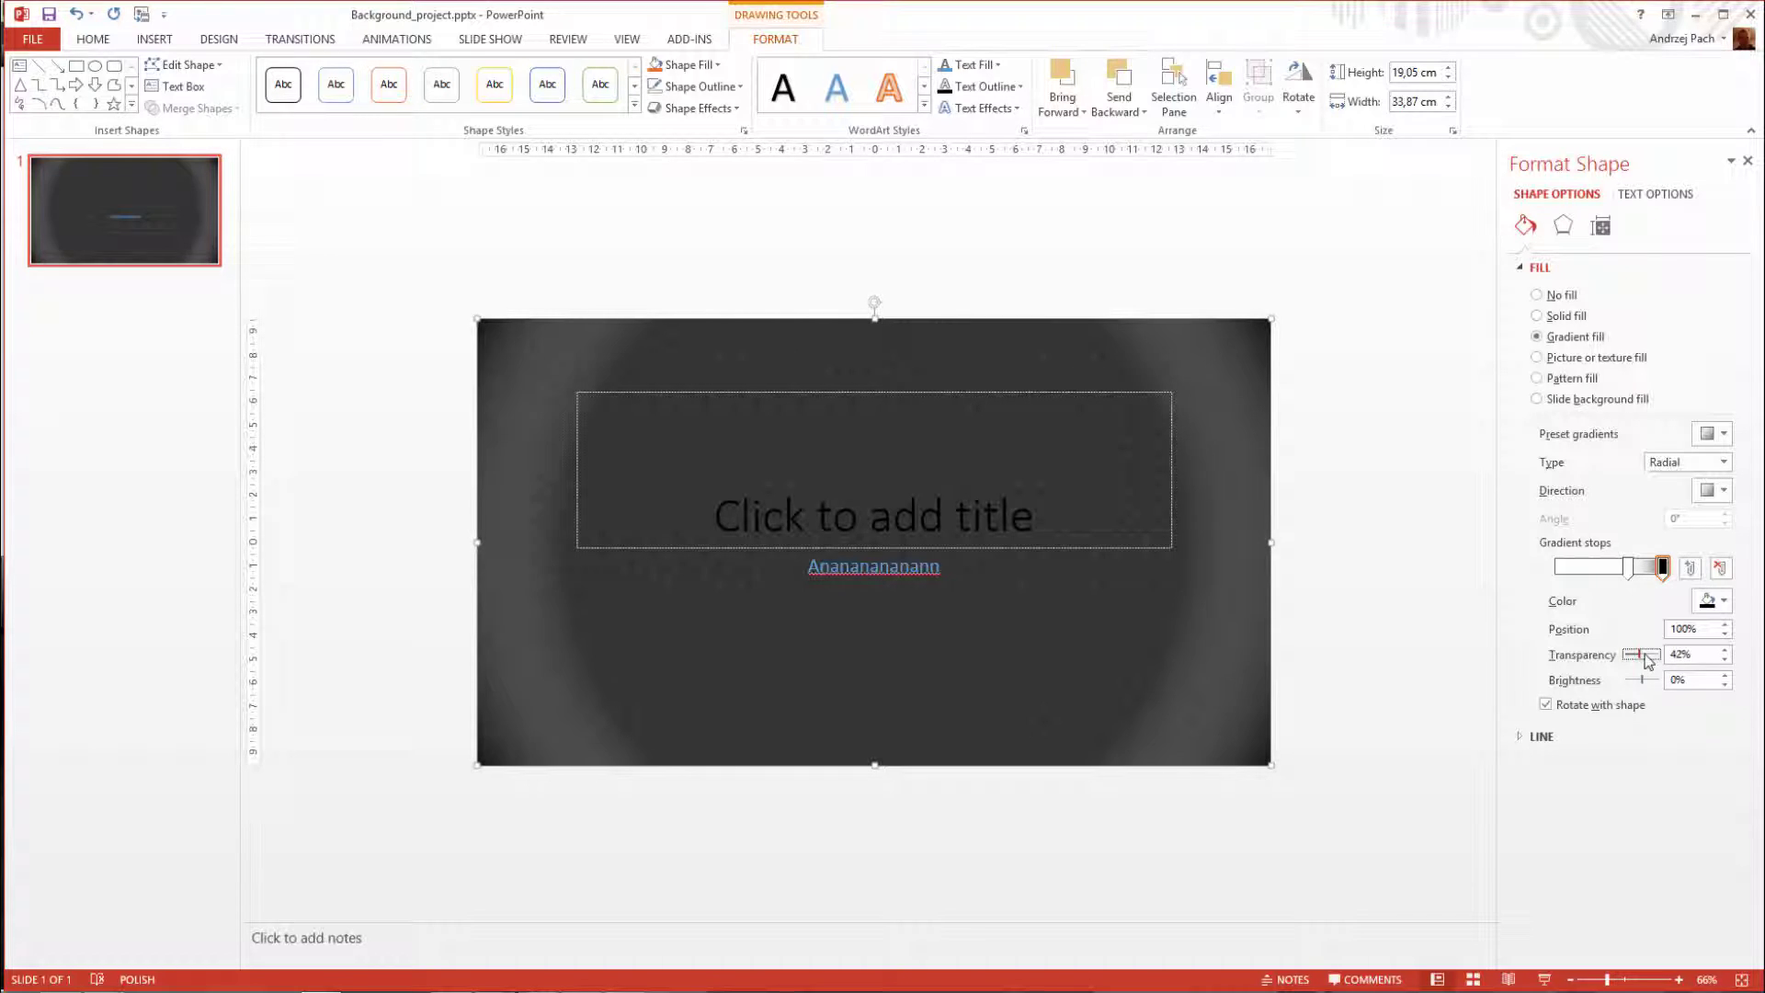
- Make the middle gradient stop black, fully transparent, and move it to 53%
{"action": "left_click", "coordinate": [1629, 567]}
{"action": "left_click", "coordinate": [1723, 602]}
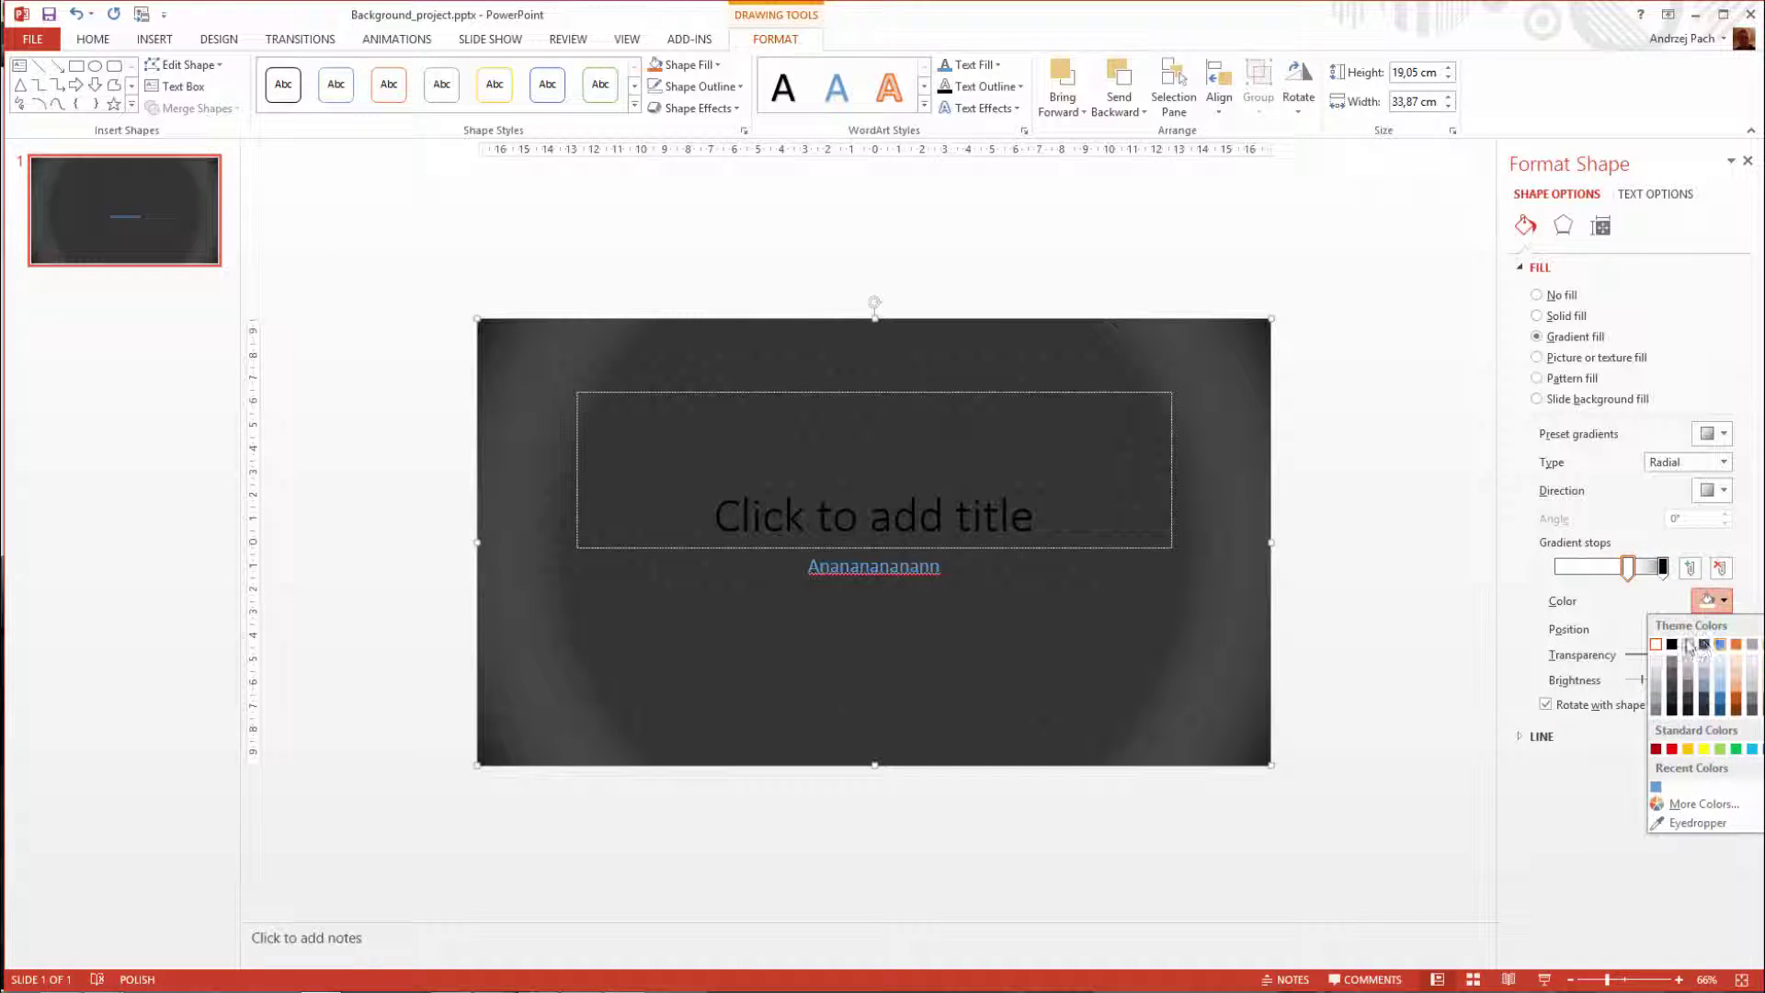
{"action": "left_click", "coordinate": [1672, 643]}
{"action": "left_click", "coordinate": [1723, 603]}
{"action": "left_click", "coordinate": [1666, 630]}
{"action": "left_click_drag", "start_coordinate": [1628, 655], "coordinate": [1659, 655]}
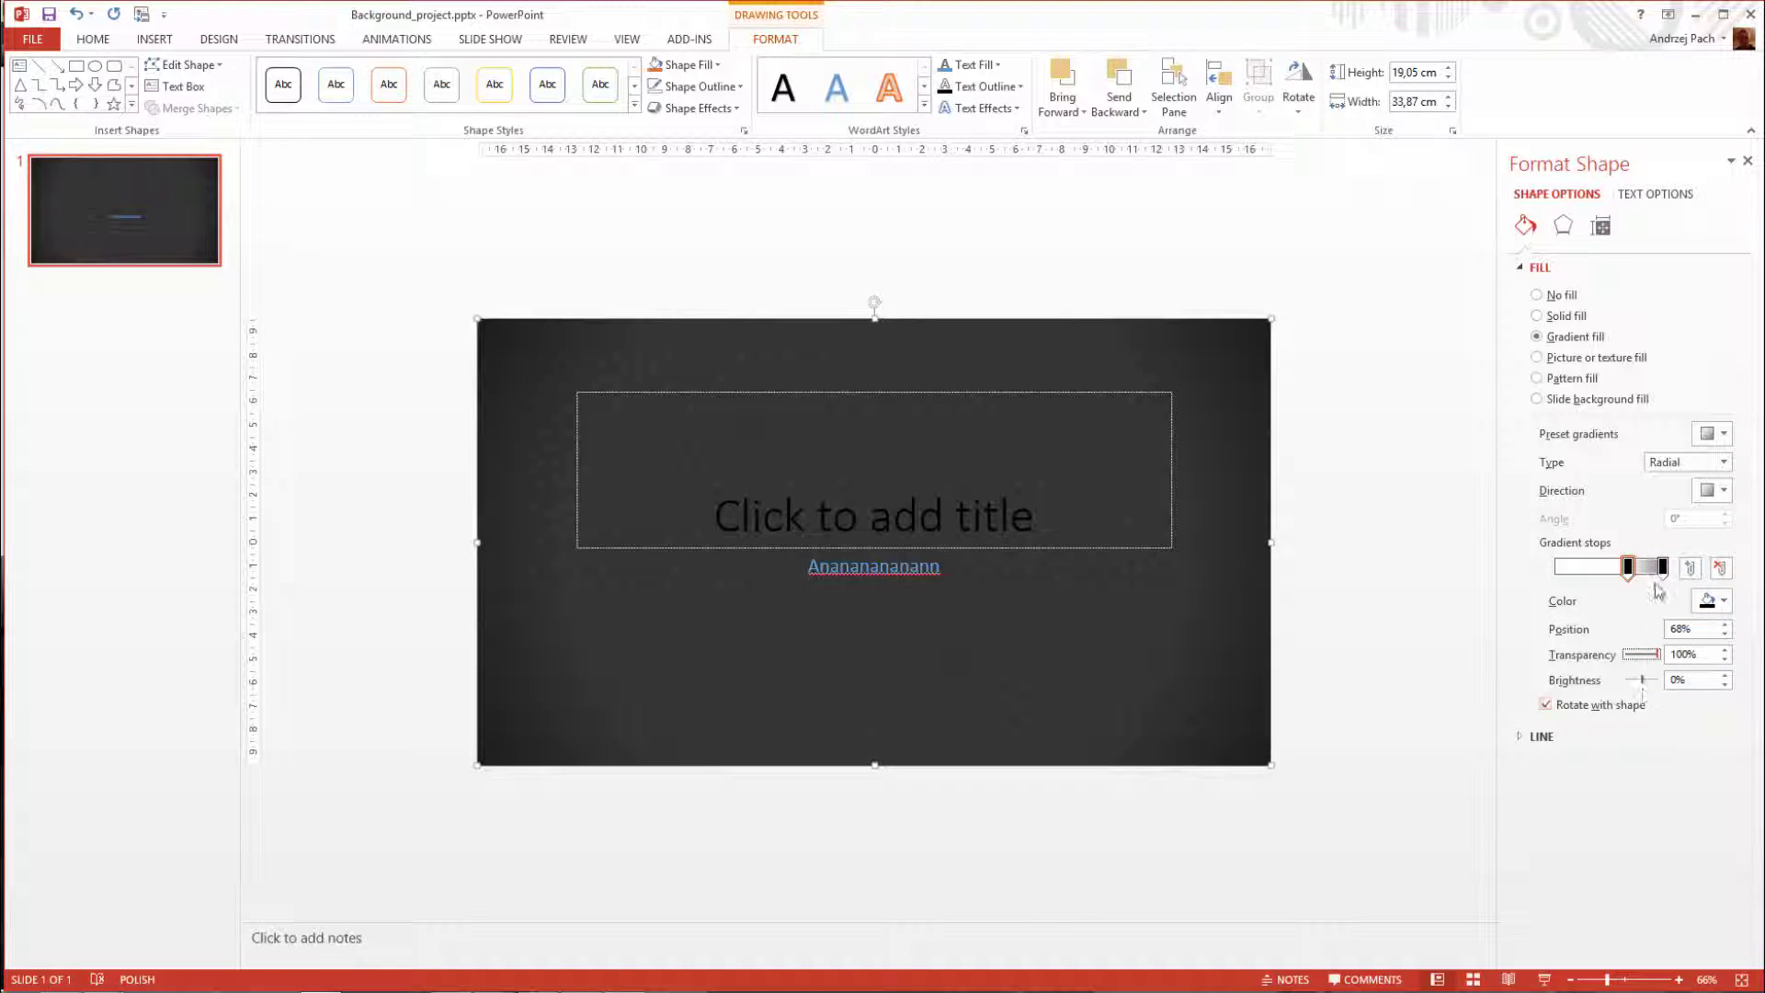
{"action": "mouse_move", "coordinate": [1629, 567]}
{"action": "left_mouse_down"}
{"action": "mouse_move", "coordinate": [1609, 575]}
{"action": "mouse_move", "coordinate": [1633, 574]}
{"action": "left_mouse_up"}
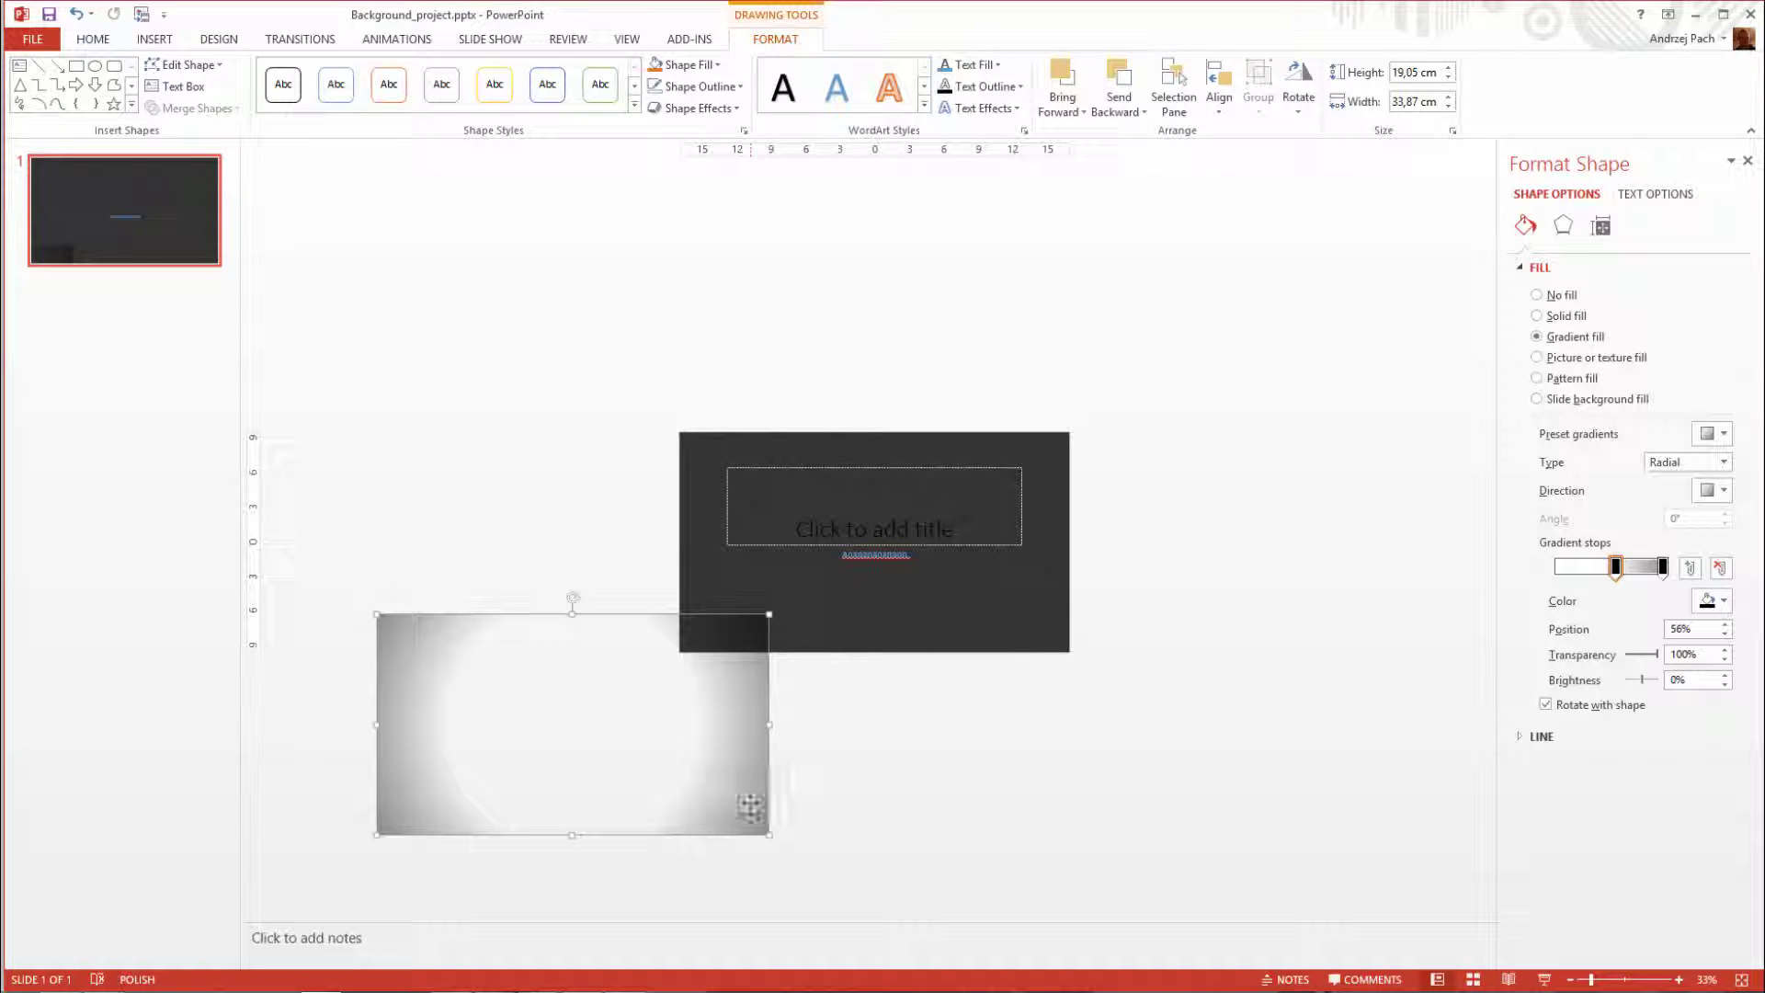
- Move the rectangle aside and pull the gradient stops inward to widen the grey edges
{"action": "left_click_drag", "start_coordinate": [749, 809], "coordinate": [800, 736]}
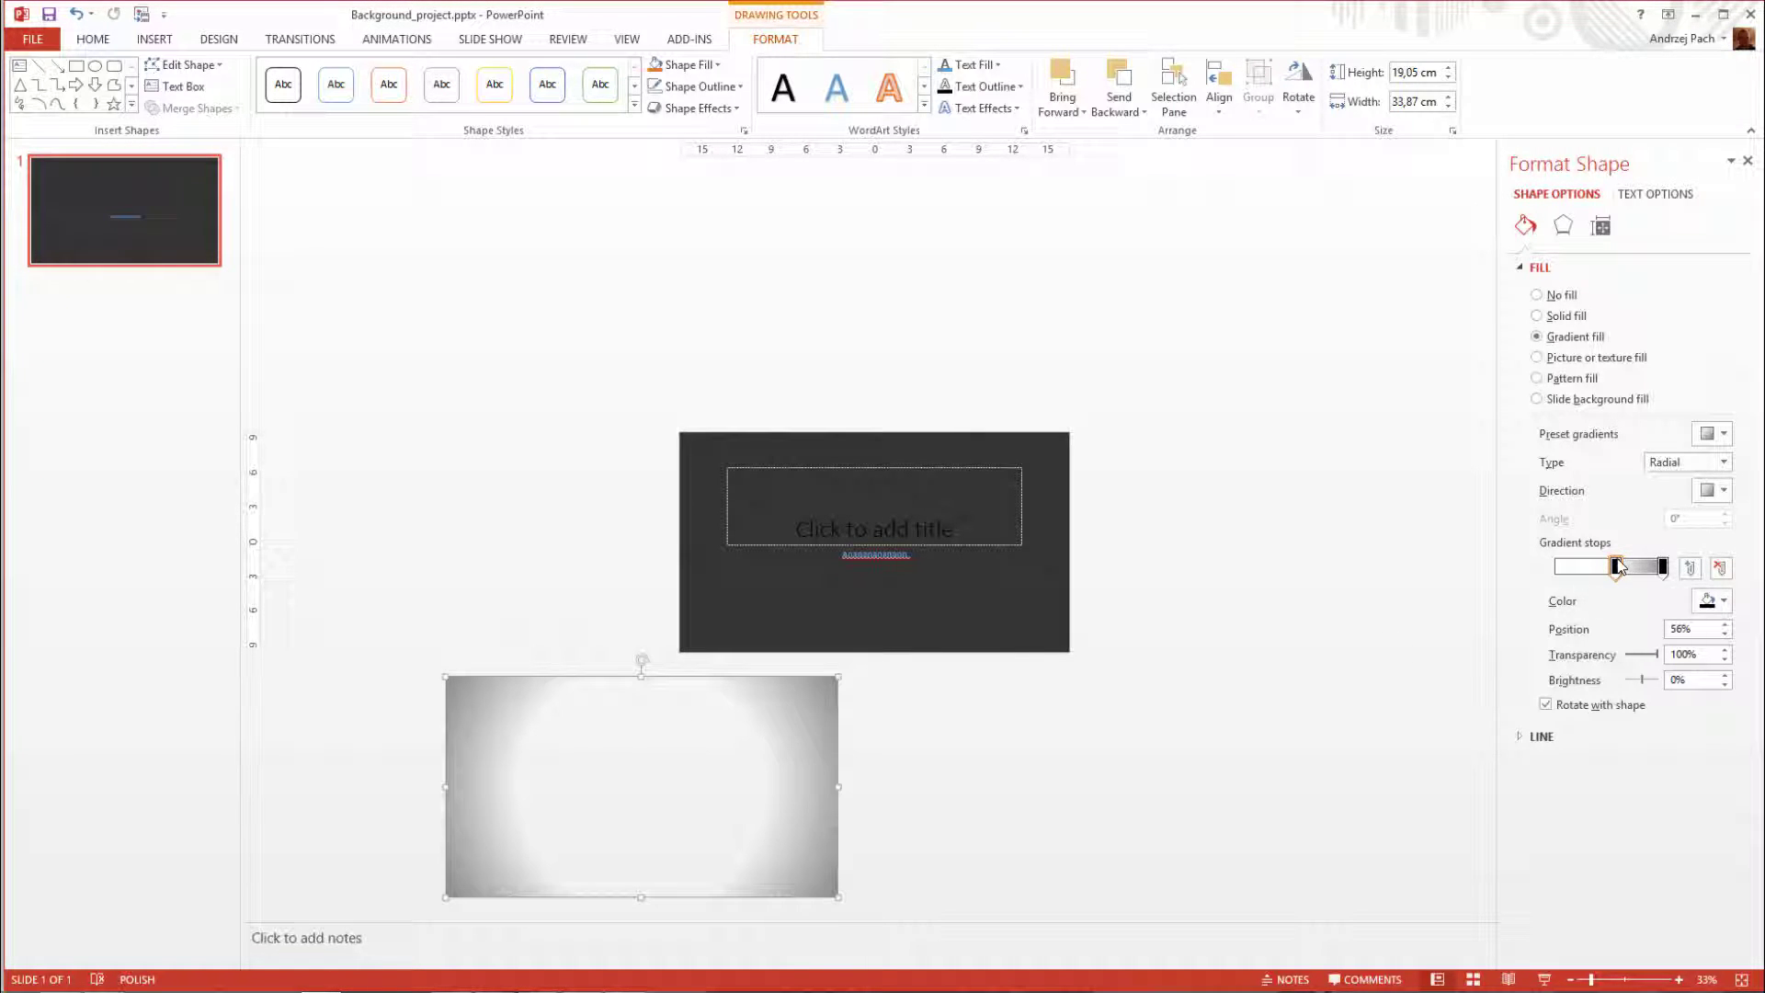
{"action": "left_click_drag", "start_coordinate": [1618, 566], "coordinate": [1582, 566]}
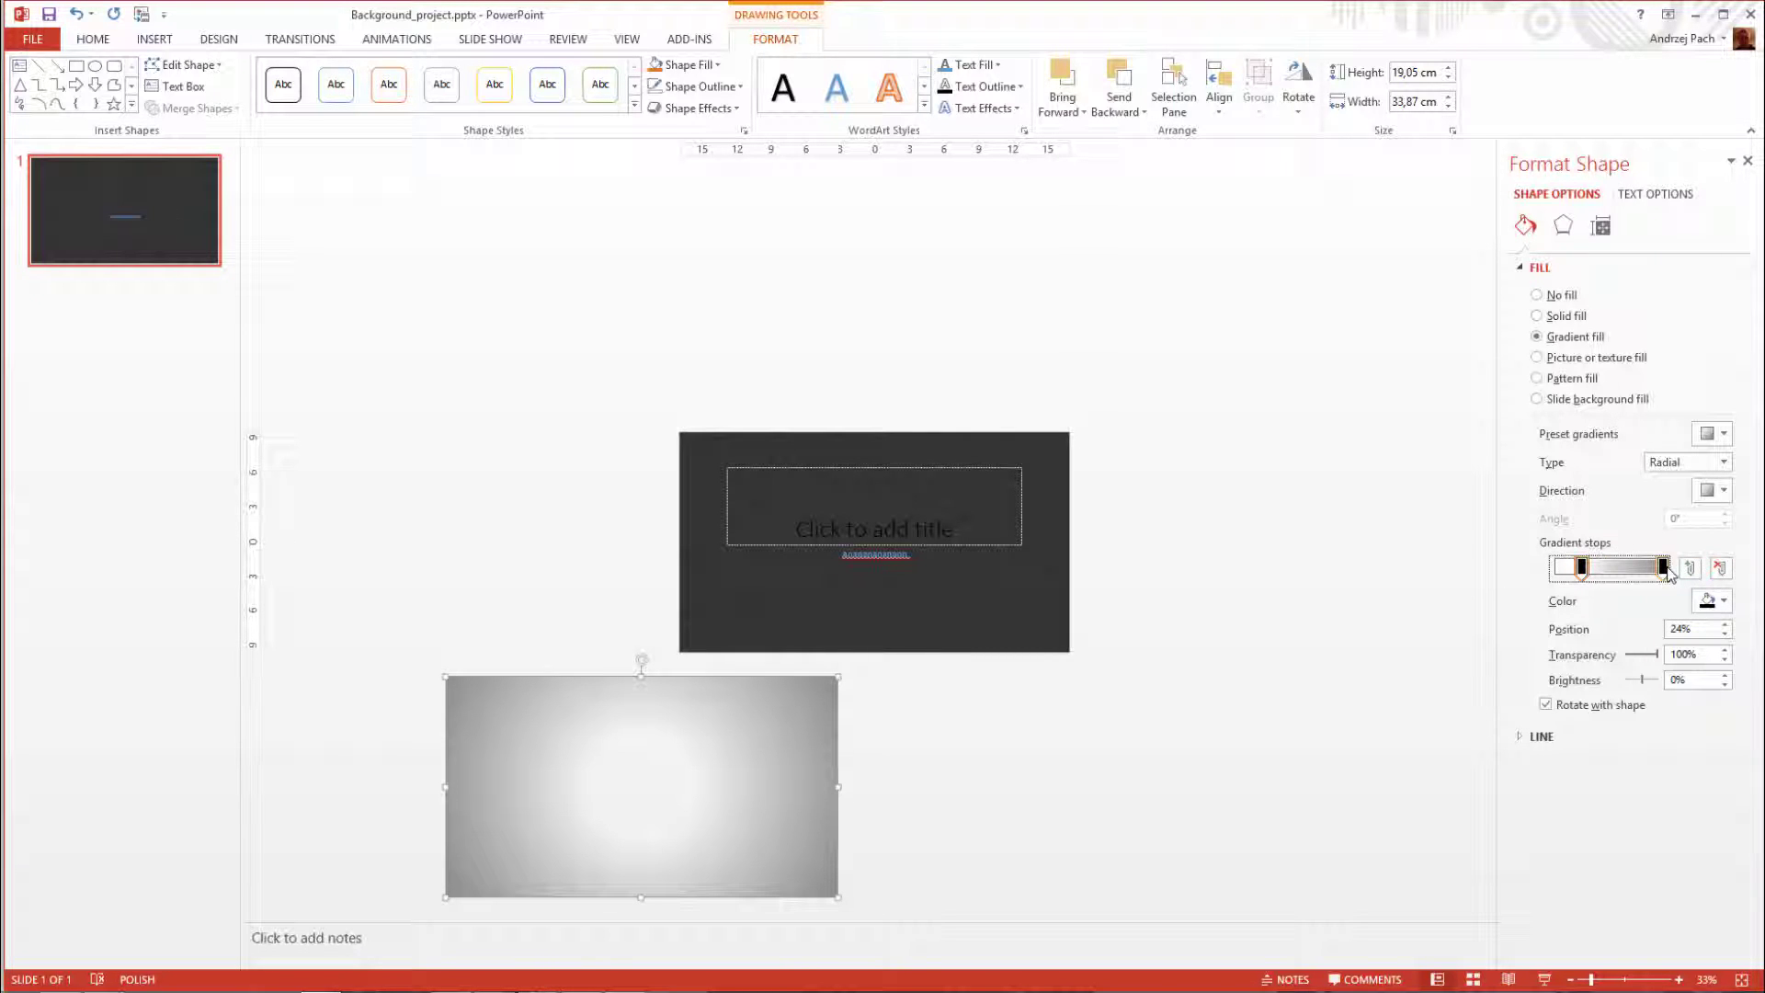
{"action": "left_click", "coordinate": [1664, 567]}
{"action": "left_click_drag", "start_coordinate": [1666, 569], "coordinate": [1593, 577]}
- Raise the inner stop's transparency to 66%, lower the outer stop's, then move the vignette back over the slide
{"action": "left_click", "coordinate": [1584, 572]}
{"action": "left_click_drag", "start_coordinate": [1657, 655], "coordinate": [1646, 654]}
{"action": "left_click_drag", "start_coordinate": [809, 740], "coordinate": [773, 774]}
{"action": "left_click_drag", "start_coordinate": [1648, 653], "coordinate": [1652, 654]}
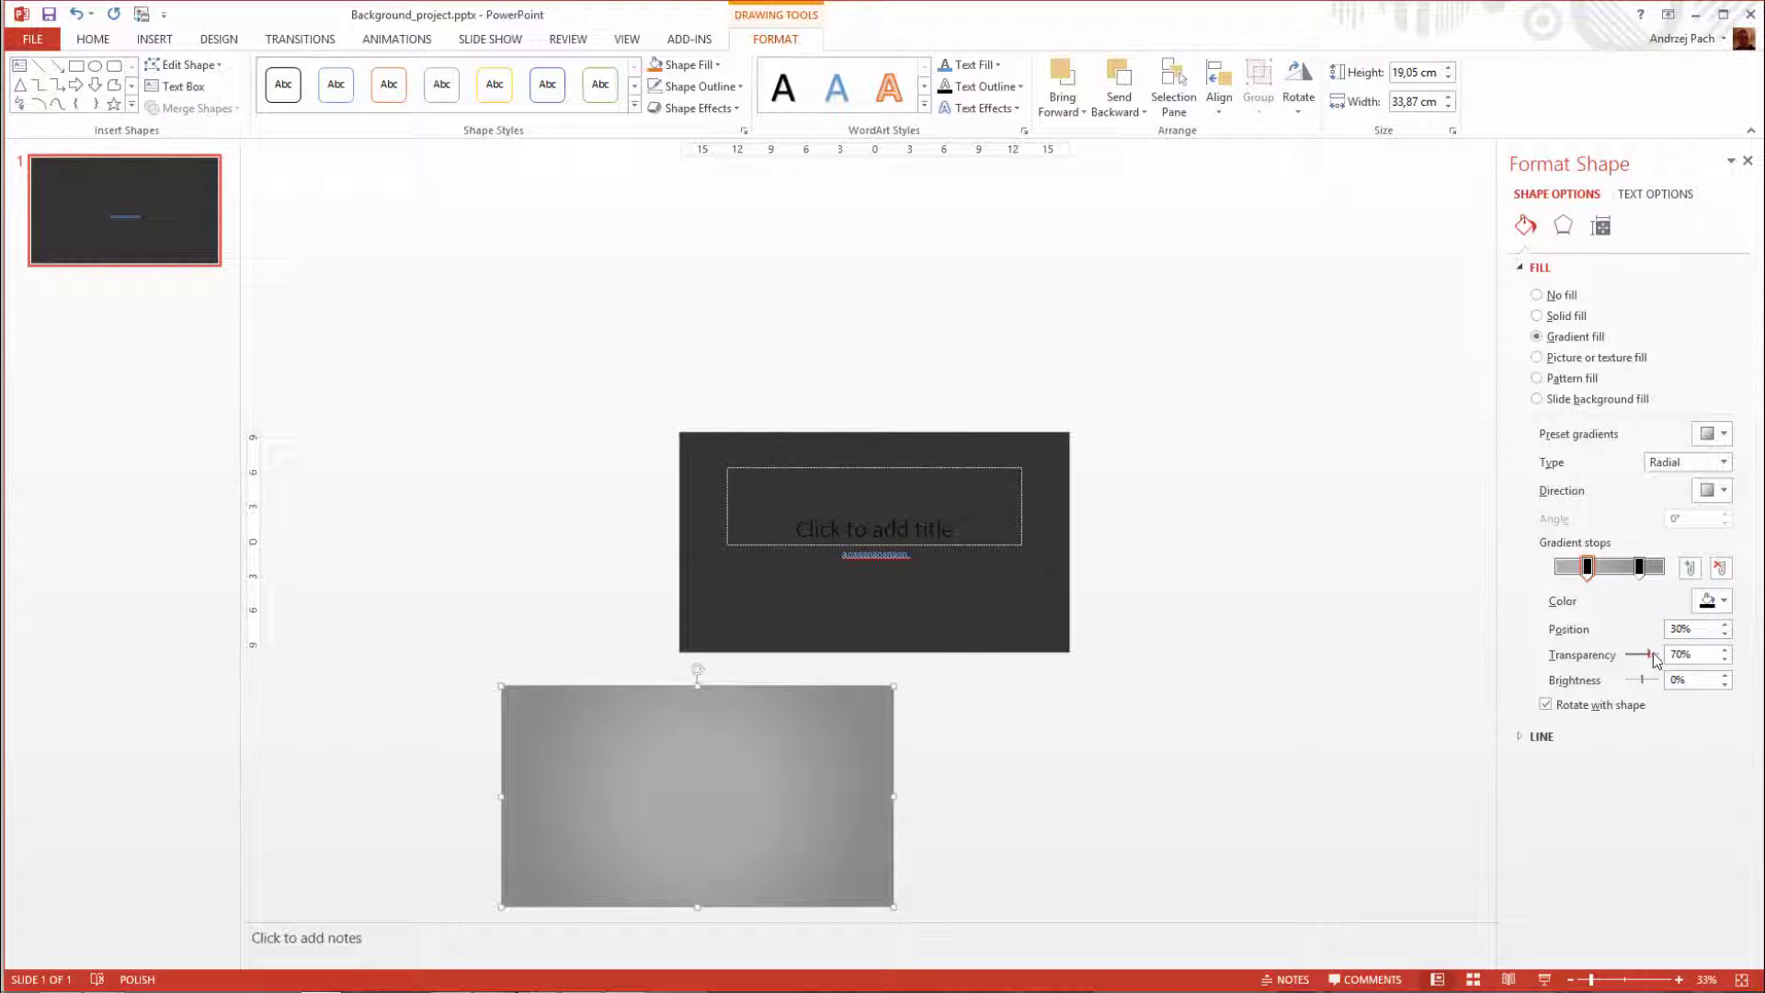
{"action": "left_click", "coordinate": [1640, 570]}
{"action": "left_click_drag", "start_coordinate": [1643, 655], "coordinate": [1640, 655]}
{"action": "left_click", "coordinate": [1073, 770]}
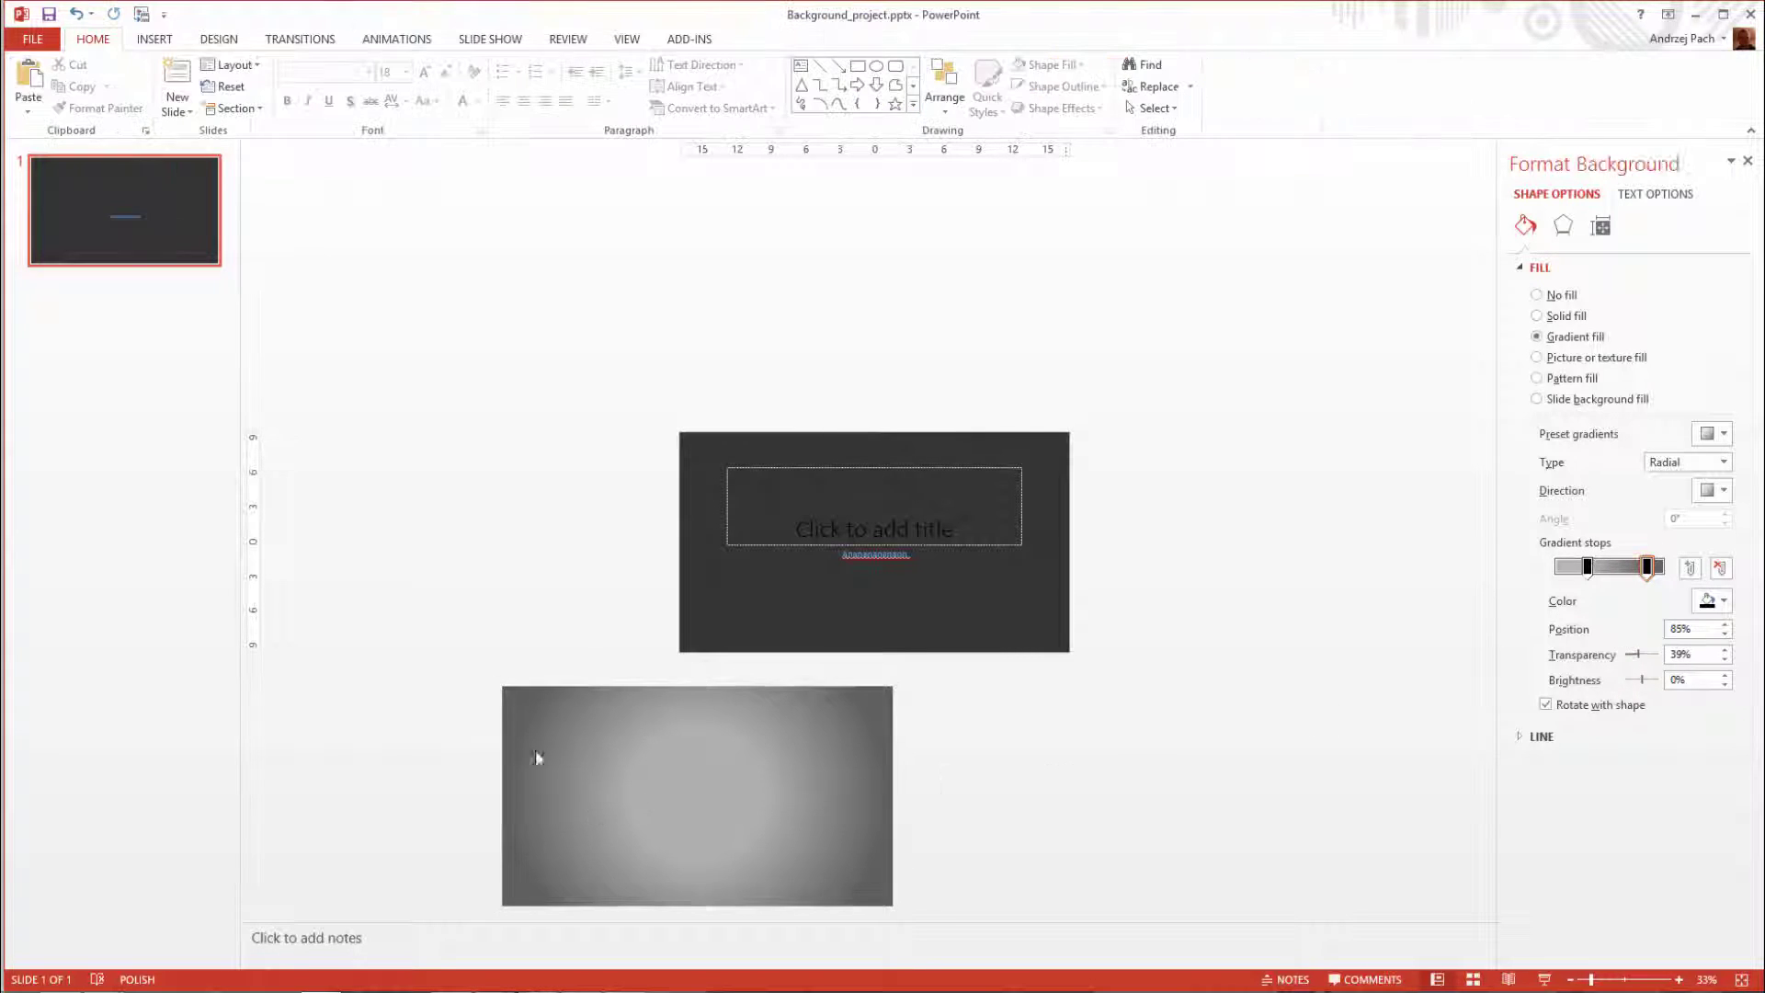
{"action": "left_click_drag", "start_coordinate": [659, 814], "coordinate": [829, 569]}
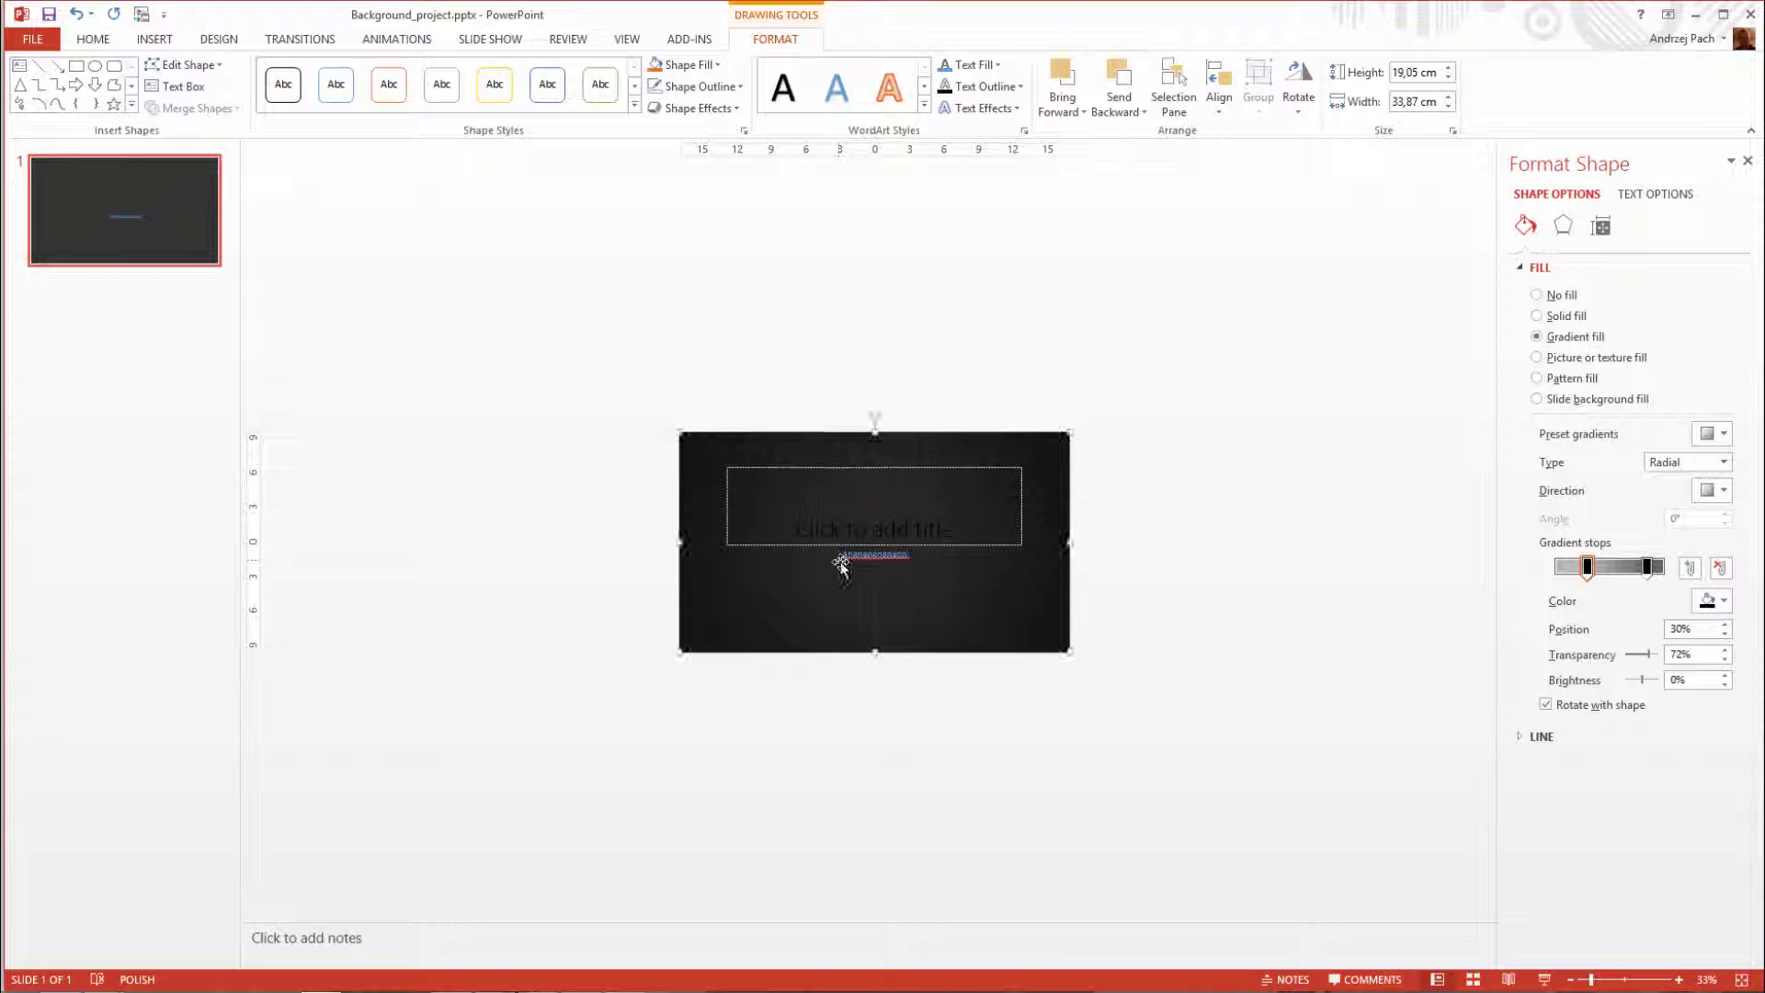
- Set the inner stop to 35% at 92% transparency and the outer stop to 86% at 70%
{"action": "scroll", "coordinate": [953, 598], "scroll_direction": "up", "scroll_amount": 5}
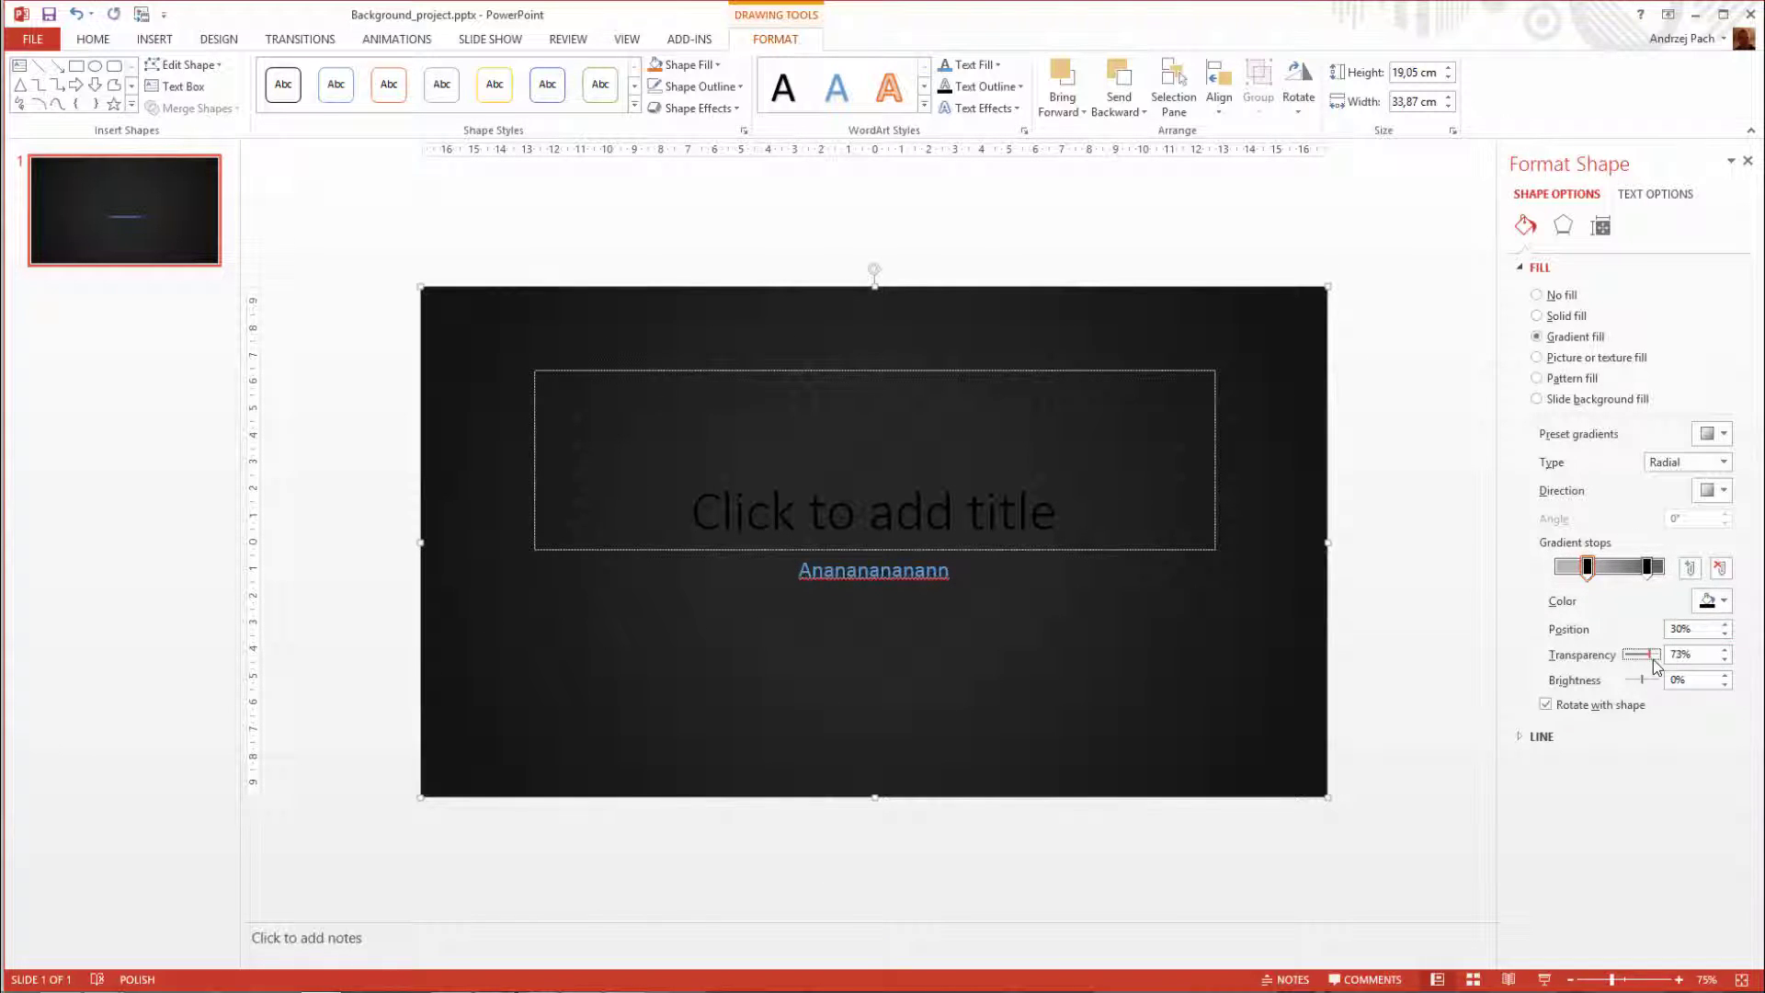
{"action": "left_click_drag", "start_coordinate": [1659, 658], "coordinate": [1662, 660]}
{"action": "left_click_drag", "start_coordinate": [1590, 577], "coordinate": [1579, 590]}
{"action": "left_click", "coordinate": [1725, 650]}
{"action": "left_click", "coordinate": [1725, 650]}
{"action": "left_click", "coordinate": [1725, 650]}
{"action": "left_click", "coordinate": [1726, 650]}
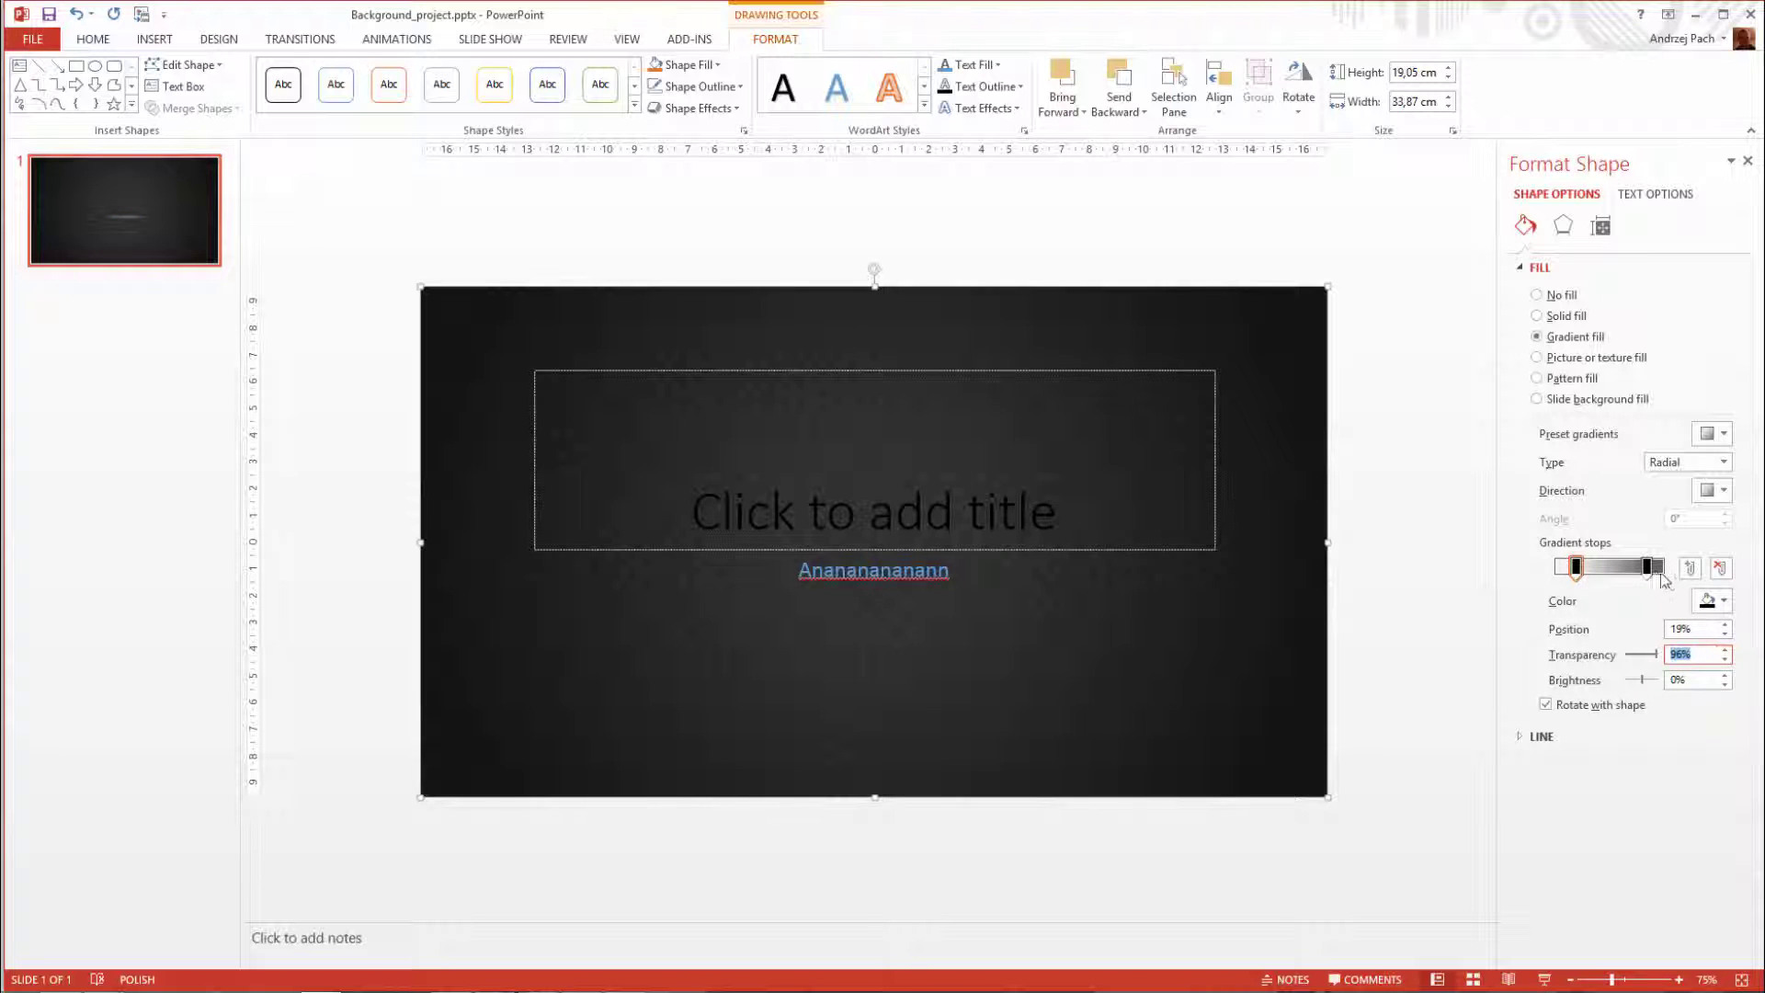
{"action": "left_click", "coordinate": [1648, 567]}
{"action": "left_click", "coordinate": [1726, 658]}
{"action": "left_click_drag", "start_coordinate": [1642, 660], "coordinate": [1655, 664]}
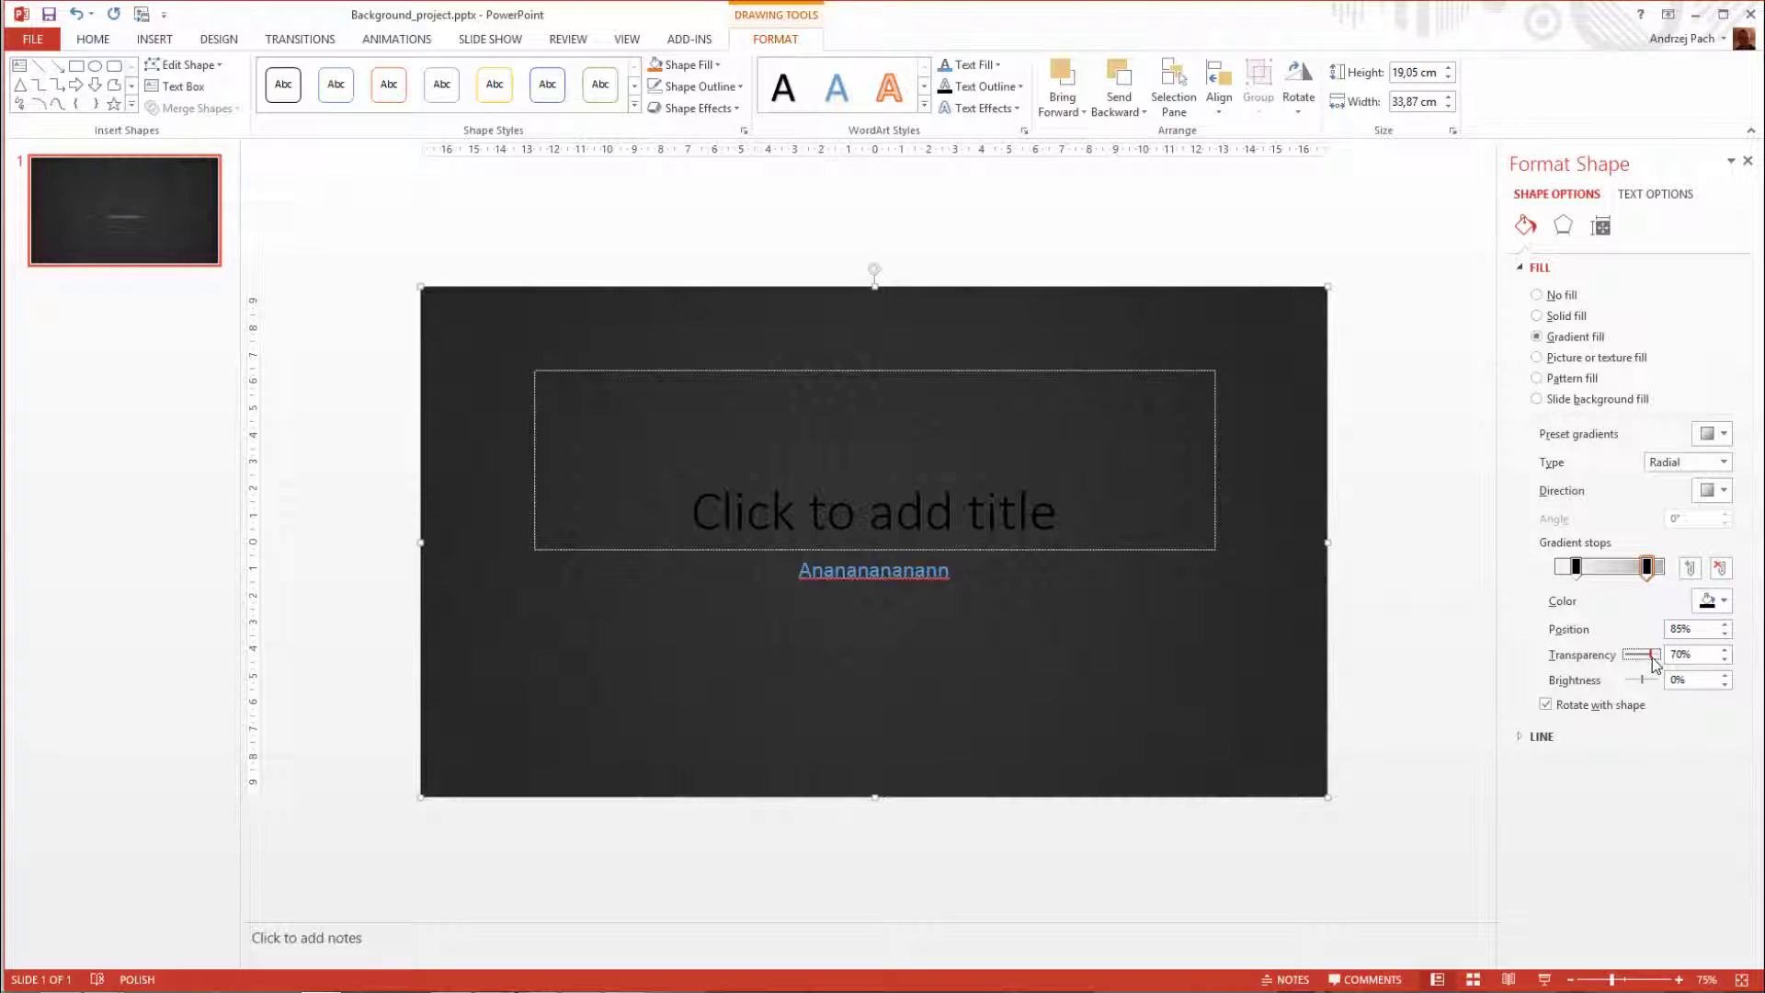
{"action": "left_click", "coordinate": [1441, 696]}
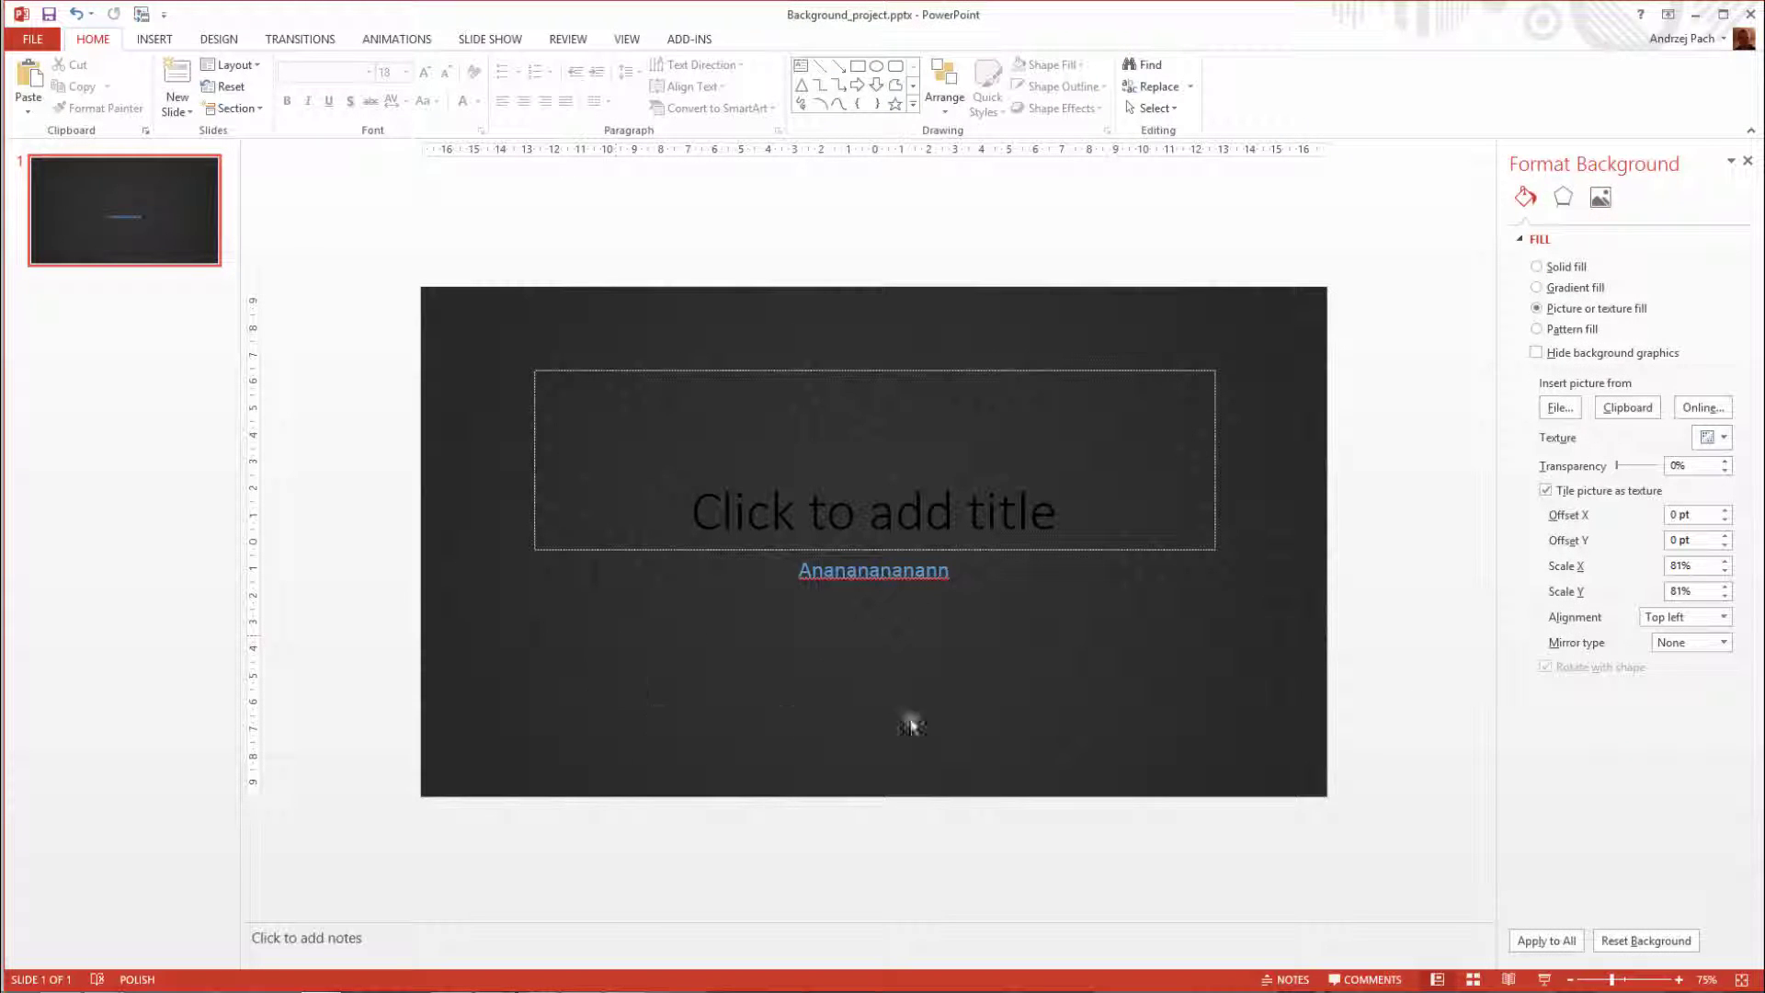
- Drag the vignette off the slide, then undo to restore it over the slide
{"action": "scroll", "coordinate": [1034, 737], "scroll_direction": "down", "scroll_amount": 5}
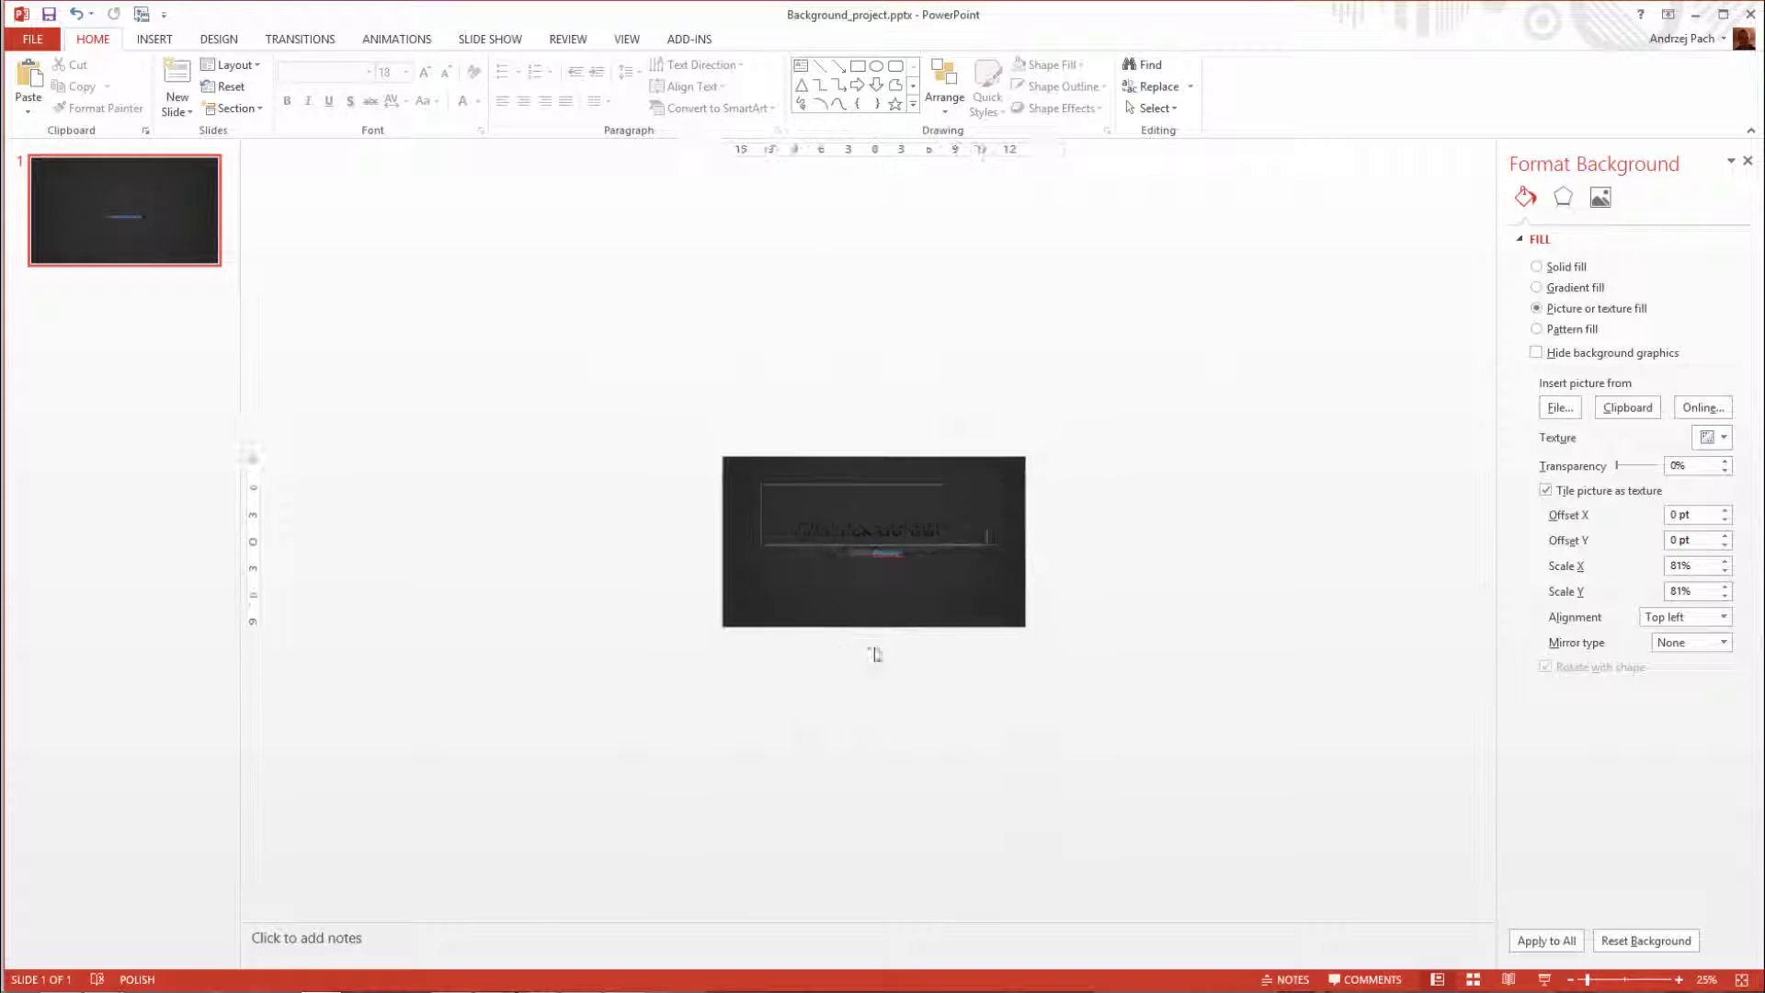
{"action": "left_click", "coordinate": [847, 635]}
{"action": "left_click_drag", "start_coordinate": [848, 634], "coordinate": [678, 813]}
{"action": "key", "text": "ctrl+z"}
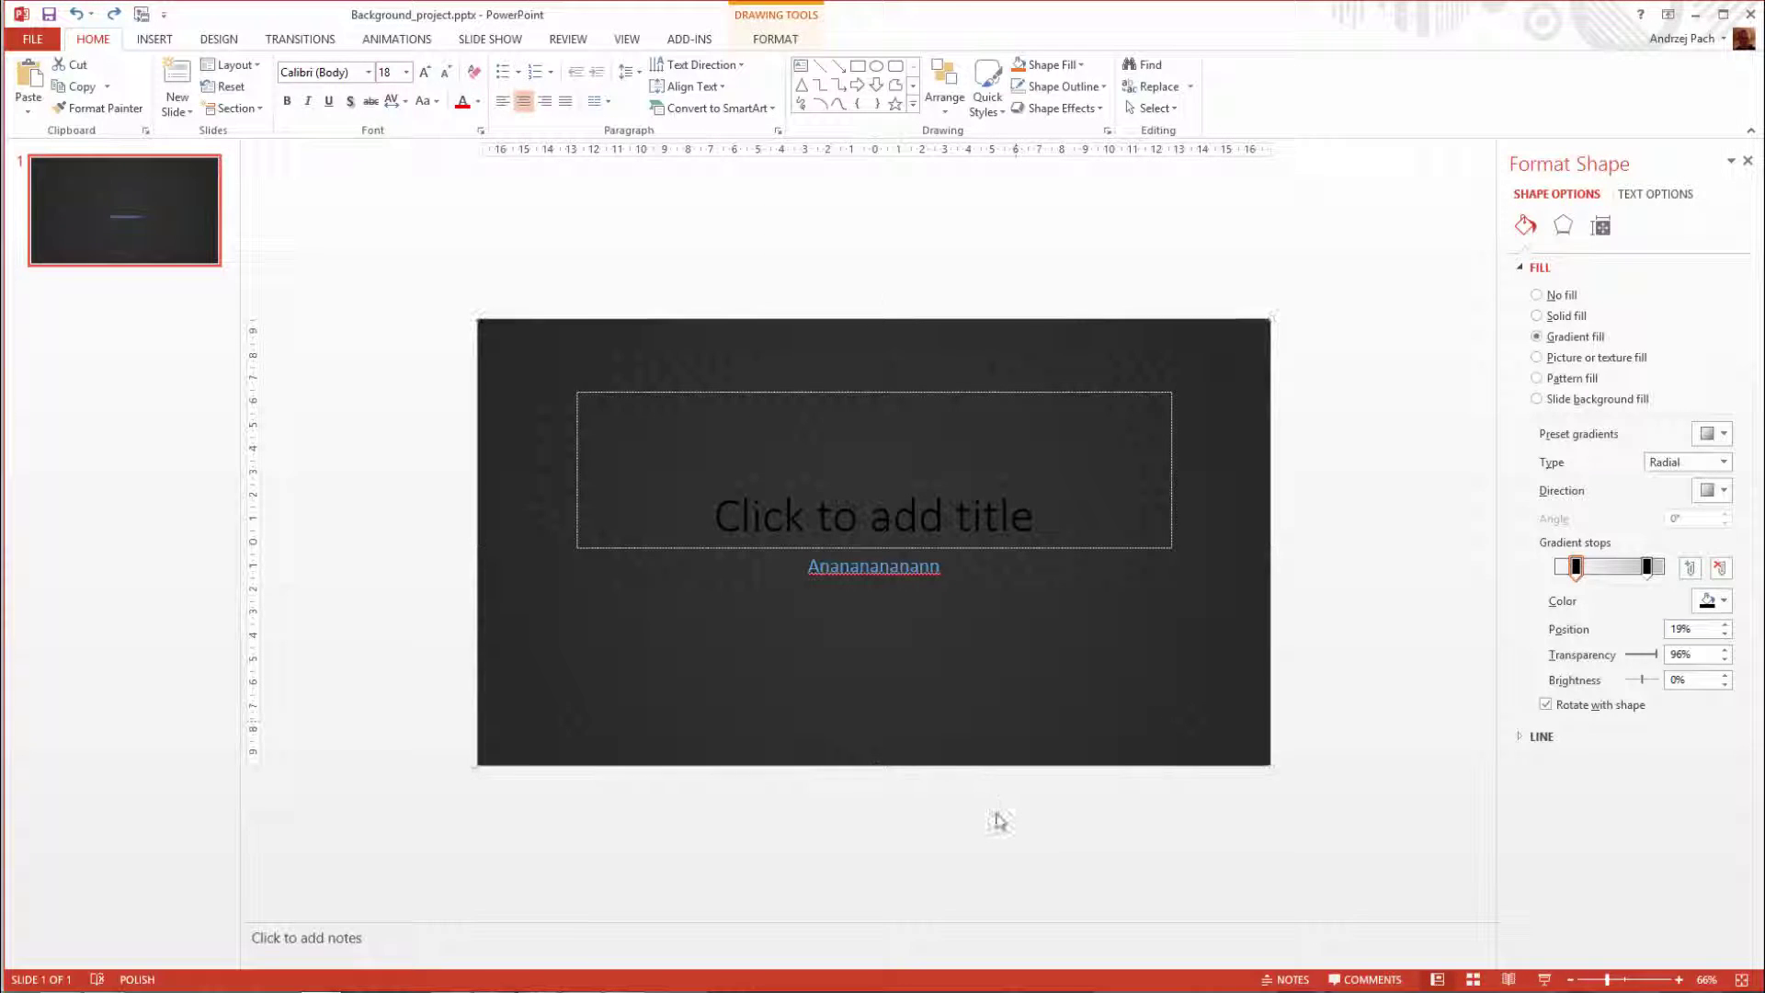
- Move the subtitle text box lower on the slide
{"action": "left_click", "coordinate": [919, 800]}
{"action": "left_click", "coordinate": [854, 572]}
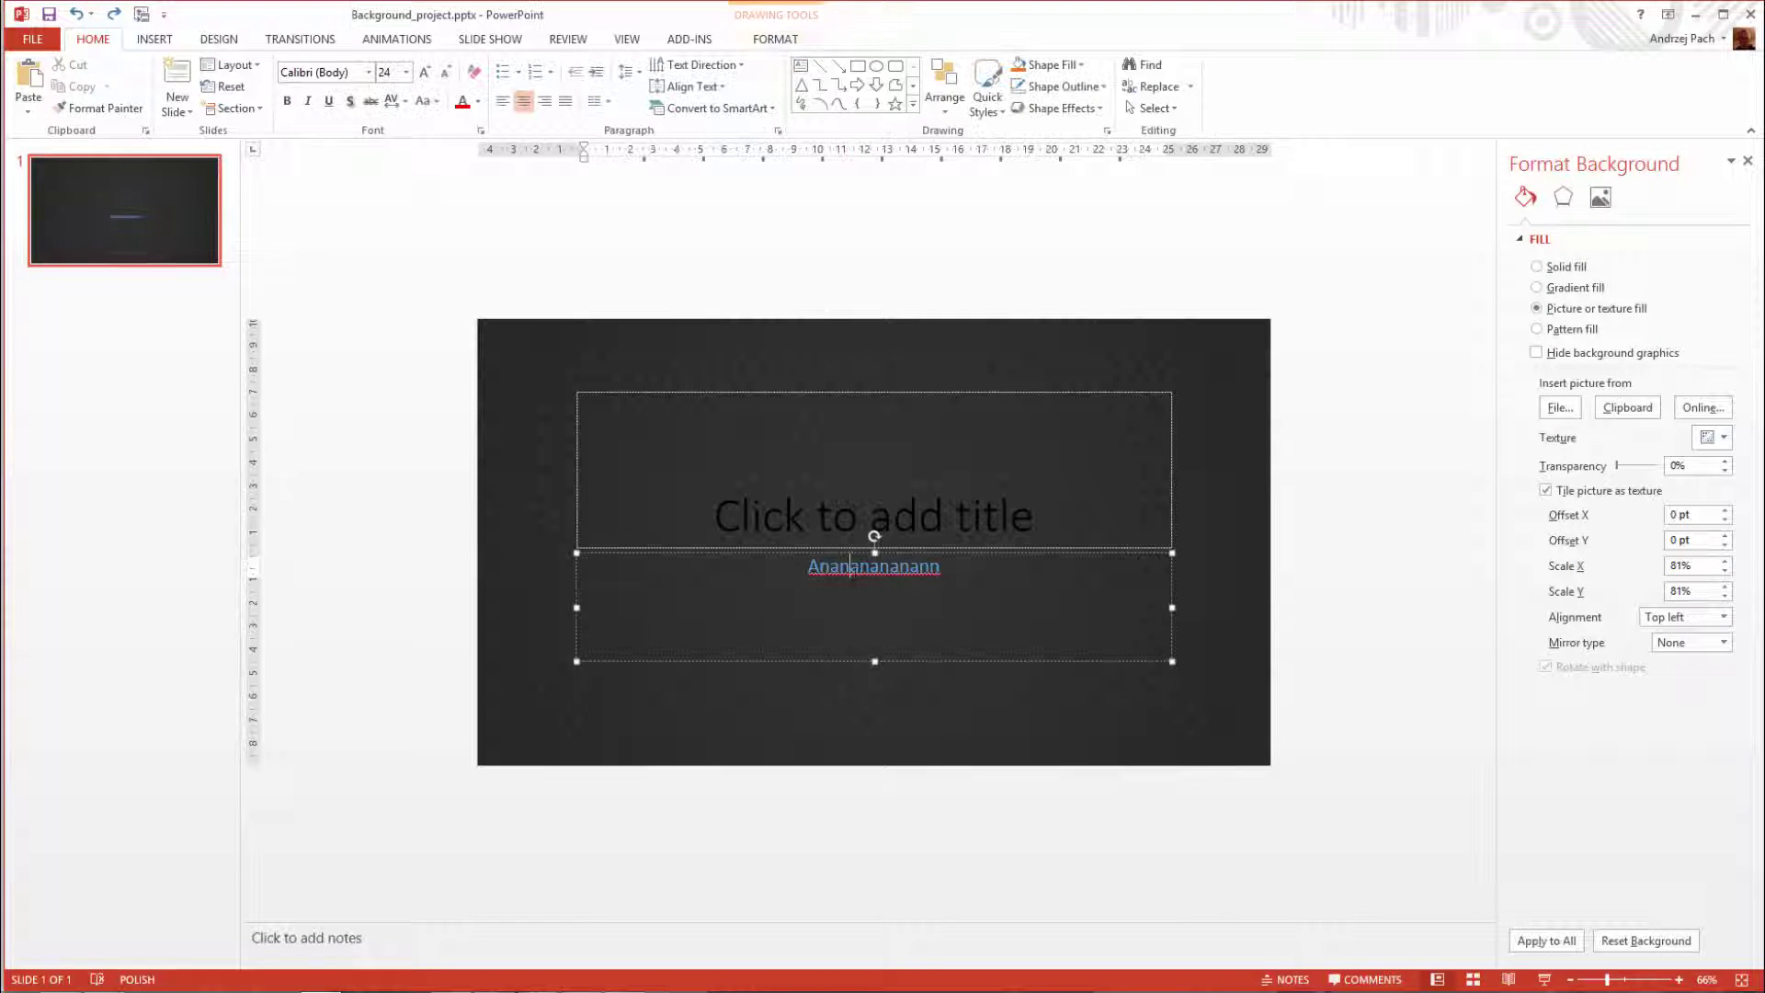
{"action": "left_click_drag", "start_coordinate": [901, 658], "coordinate": [912, 718]}
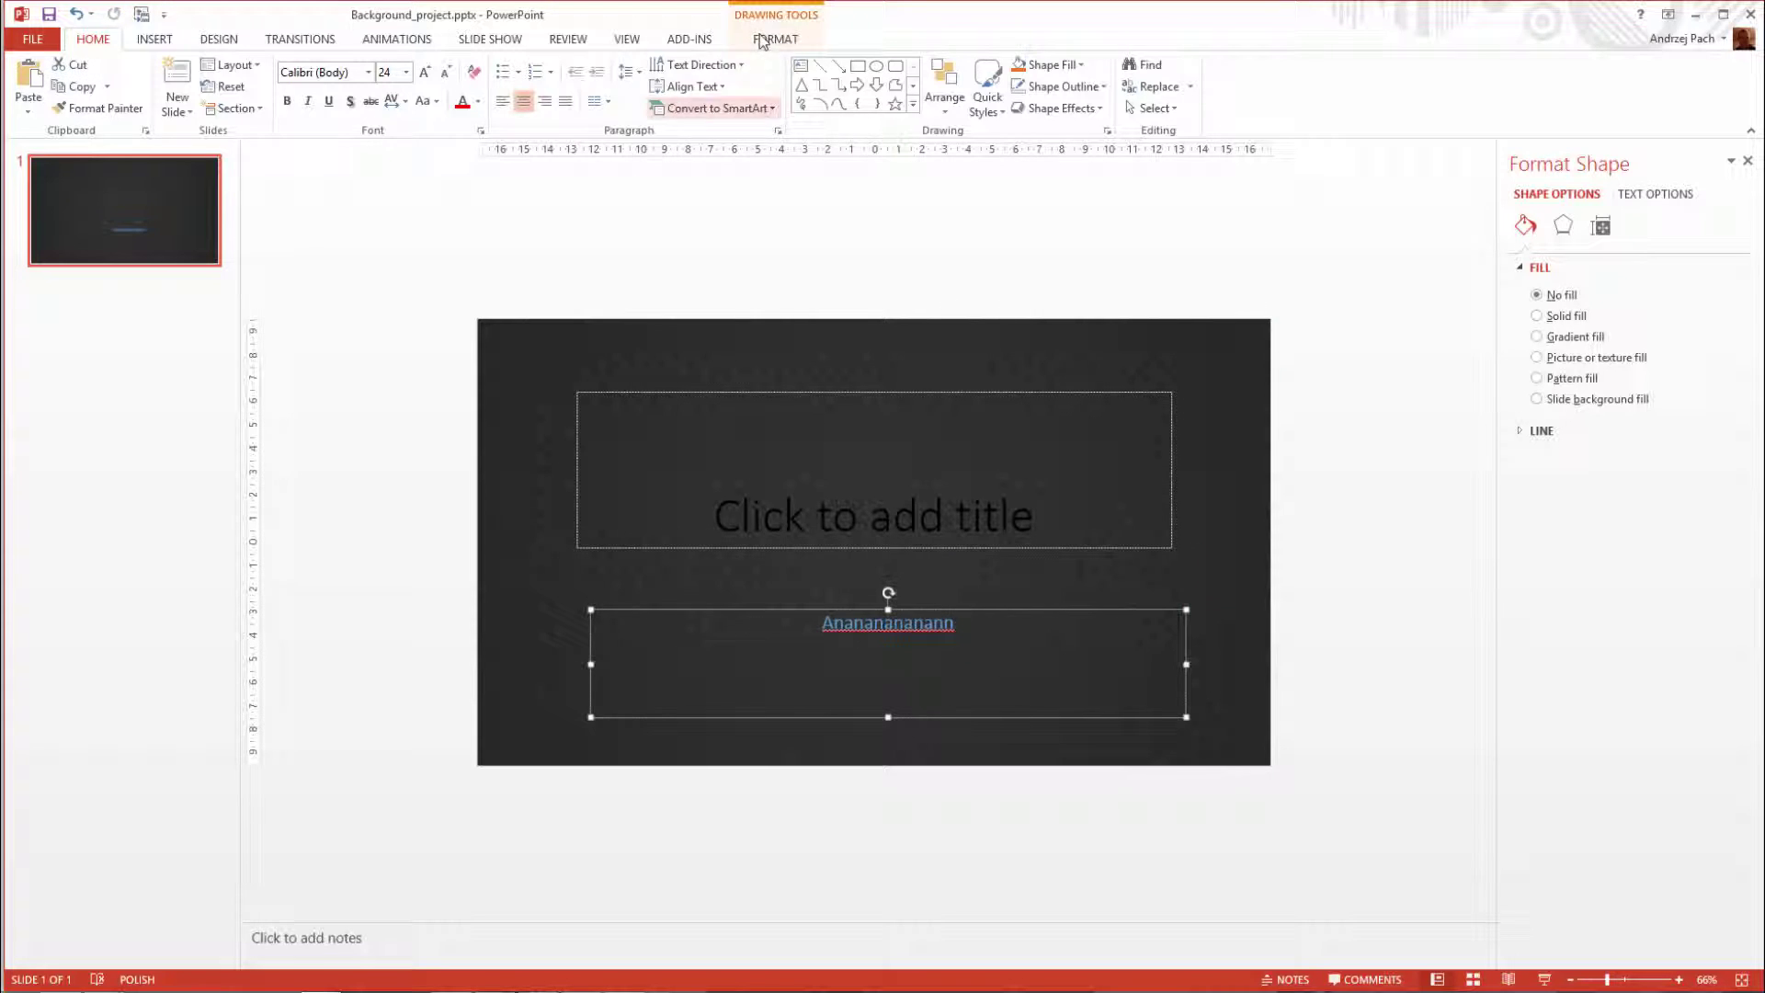
- Fill the subtitle box with solid orange
{"action": "left_click", "coordinate": [775, 39]}
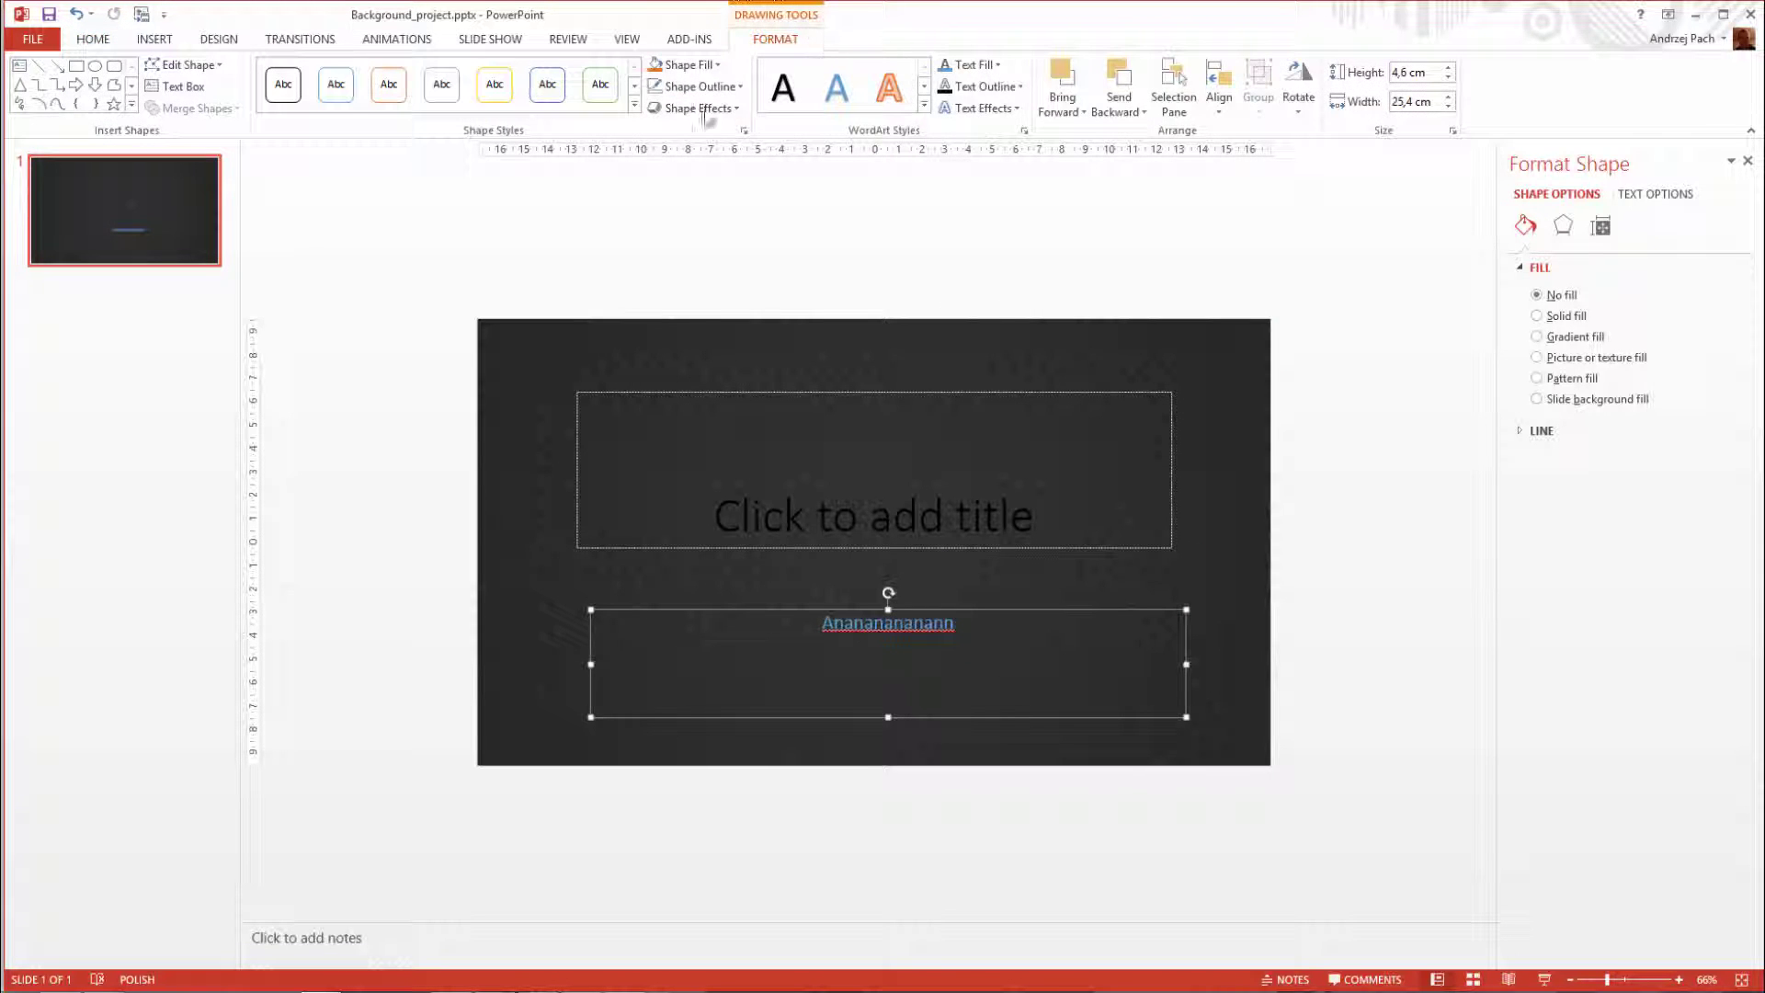
{"action": "left_click", "coordinate": [685, 64]}
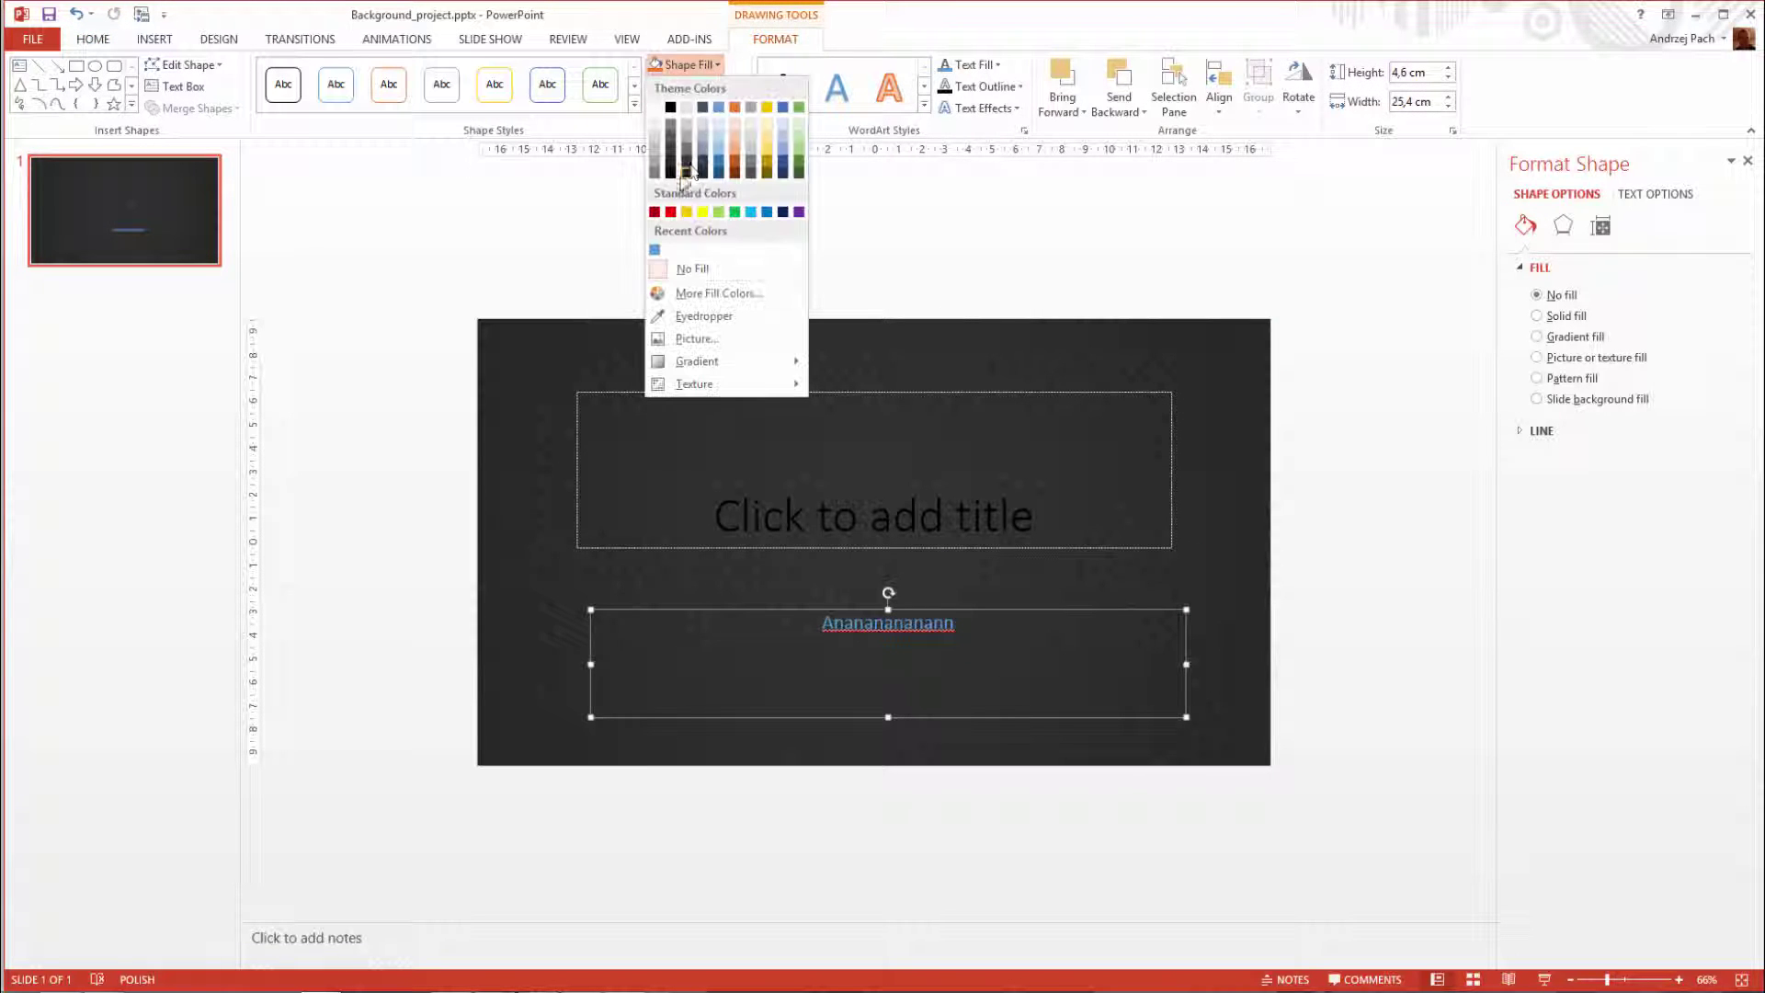
{"action": "left_click", "coordinate": [735, 106]}
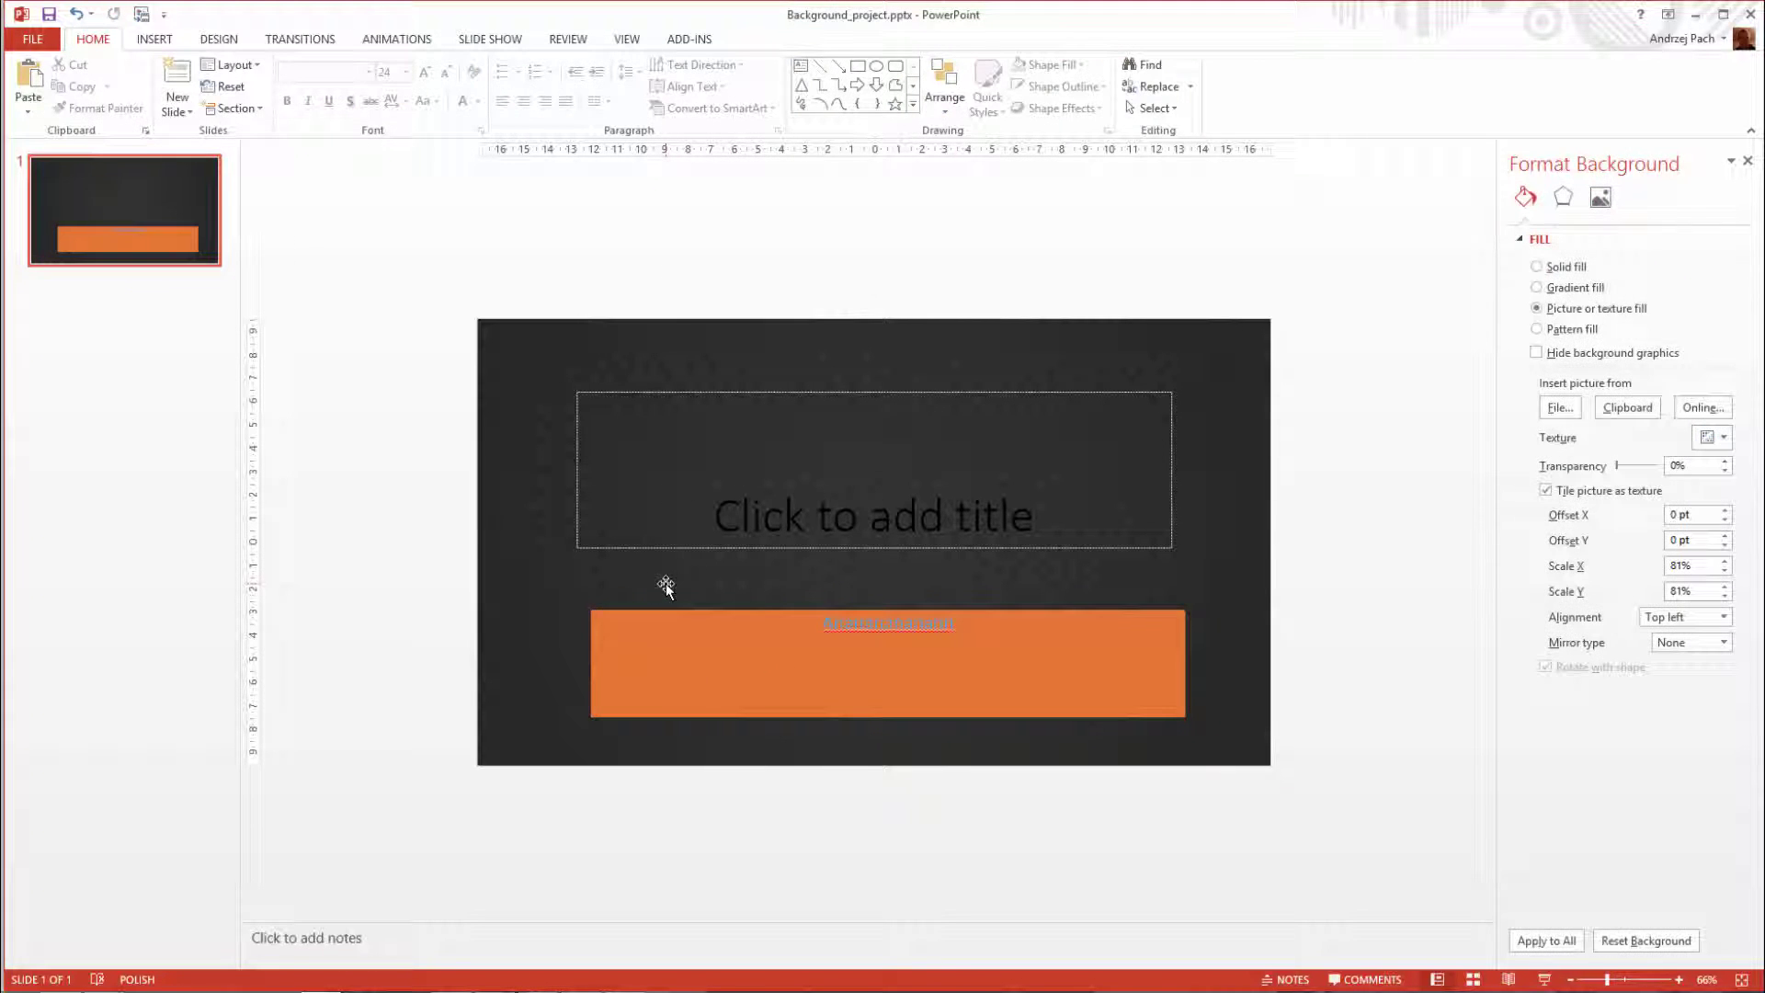
- Drag the vignette rectangle partly off the slide
{"action": "left_click", "coordinate": [665, 583]}
{"action": "left_click_drag", "start_coordinate": [441, 794], "coordinate": [378, 618]}
{"action": "scroll", "coordinate": [493, 791], "scroll_direction": "down", "scroll_amount": 1}
{"action": "scroll", "coordinate": [542, 777], "scroll_direction": "down", "scroll_amount": 2}
- Copy the vignette rectangle and move it off the slide to the right
{"action": "key", "text": "ctrl+v"}
{"action": "key", "text": "ctrl+c"}
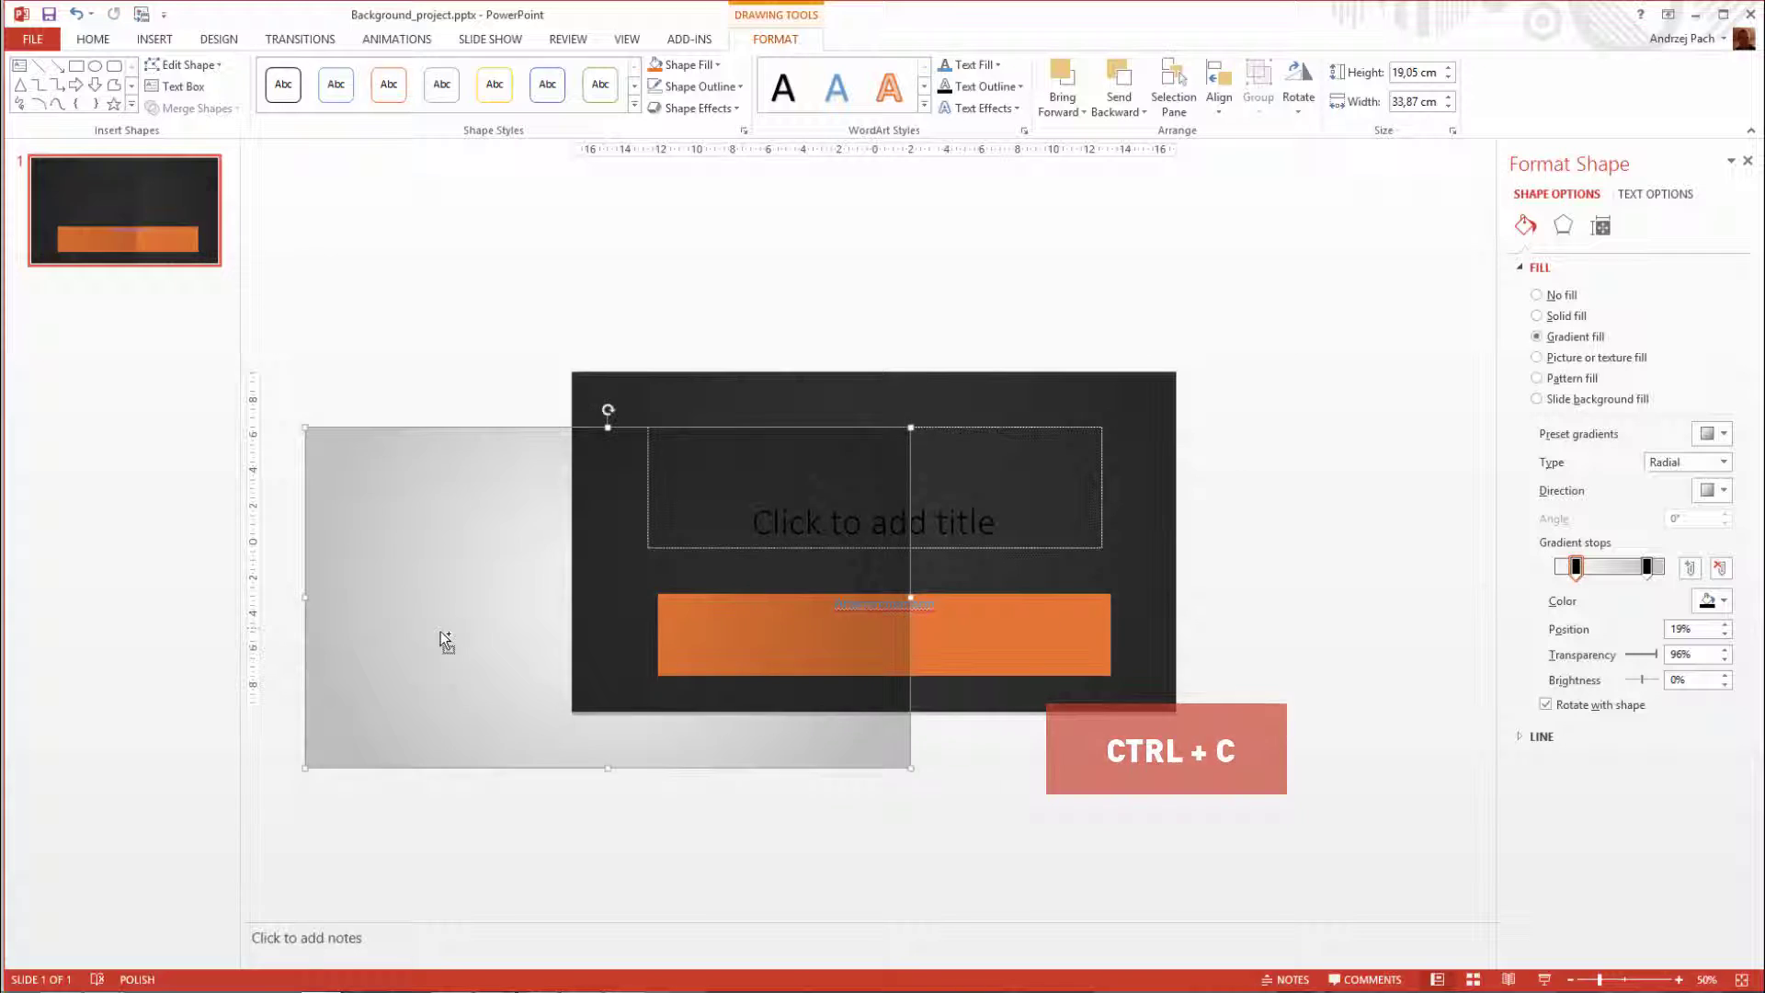
{"action": "key", "text": "Delete"}
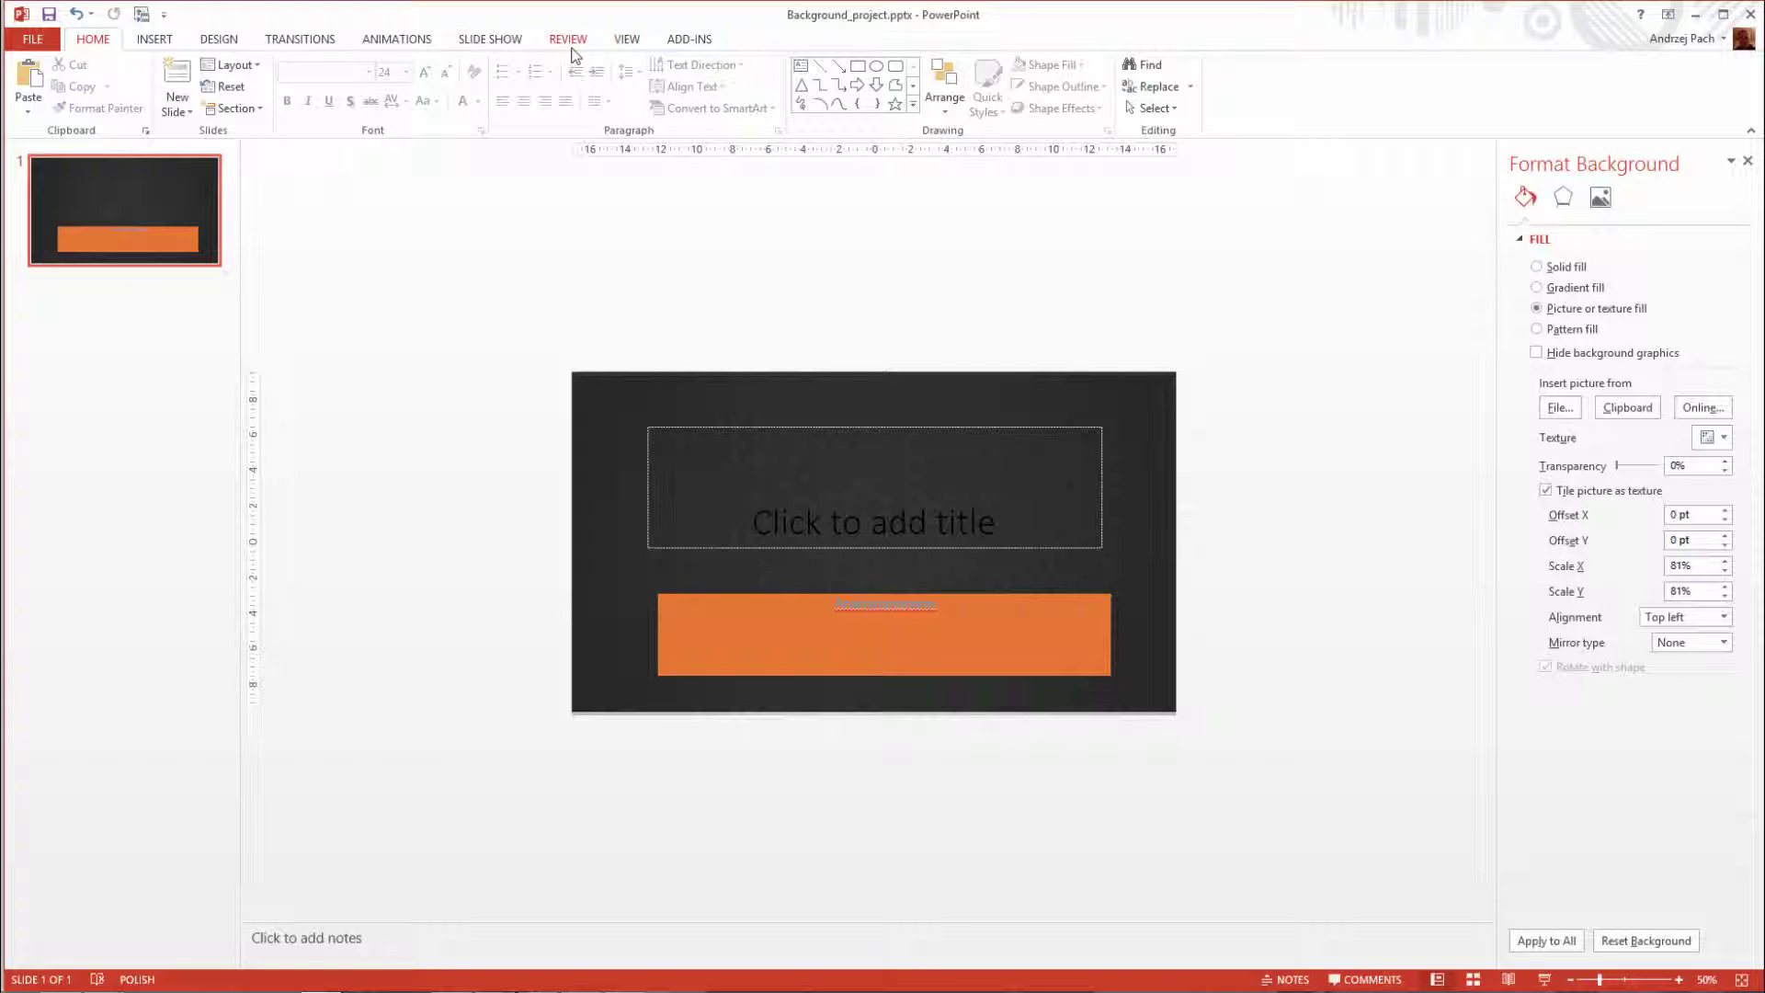
{"action": "left_click_drag", "start_coordinate": [598, 528], "coordinate": [1217, 341]}
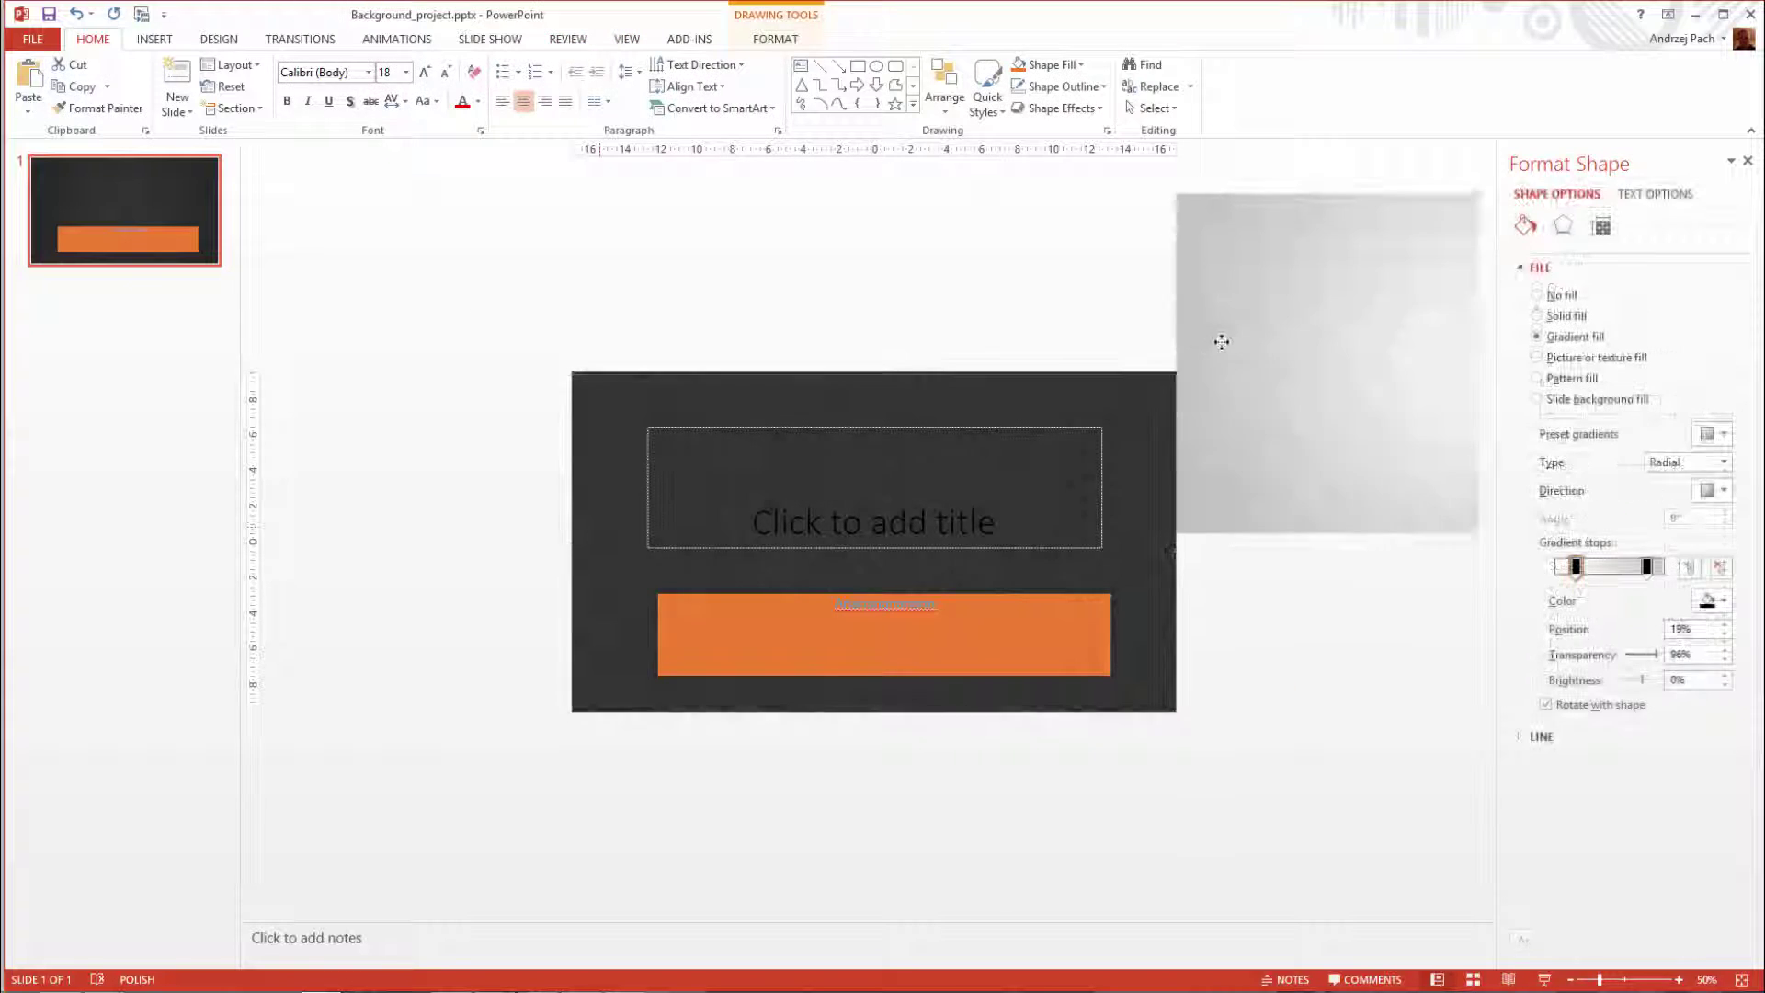
- Switch to Slide Master view from the VIEW tab
{"action": "left_click", "coordinate": [490, 38]}
{"action": "left_click", "coordinate": [627, 39]}
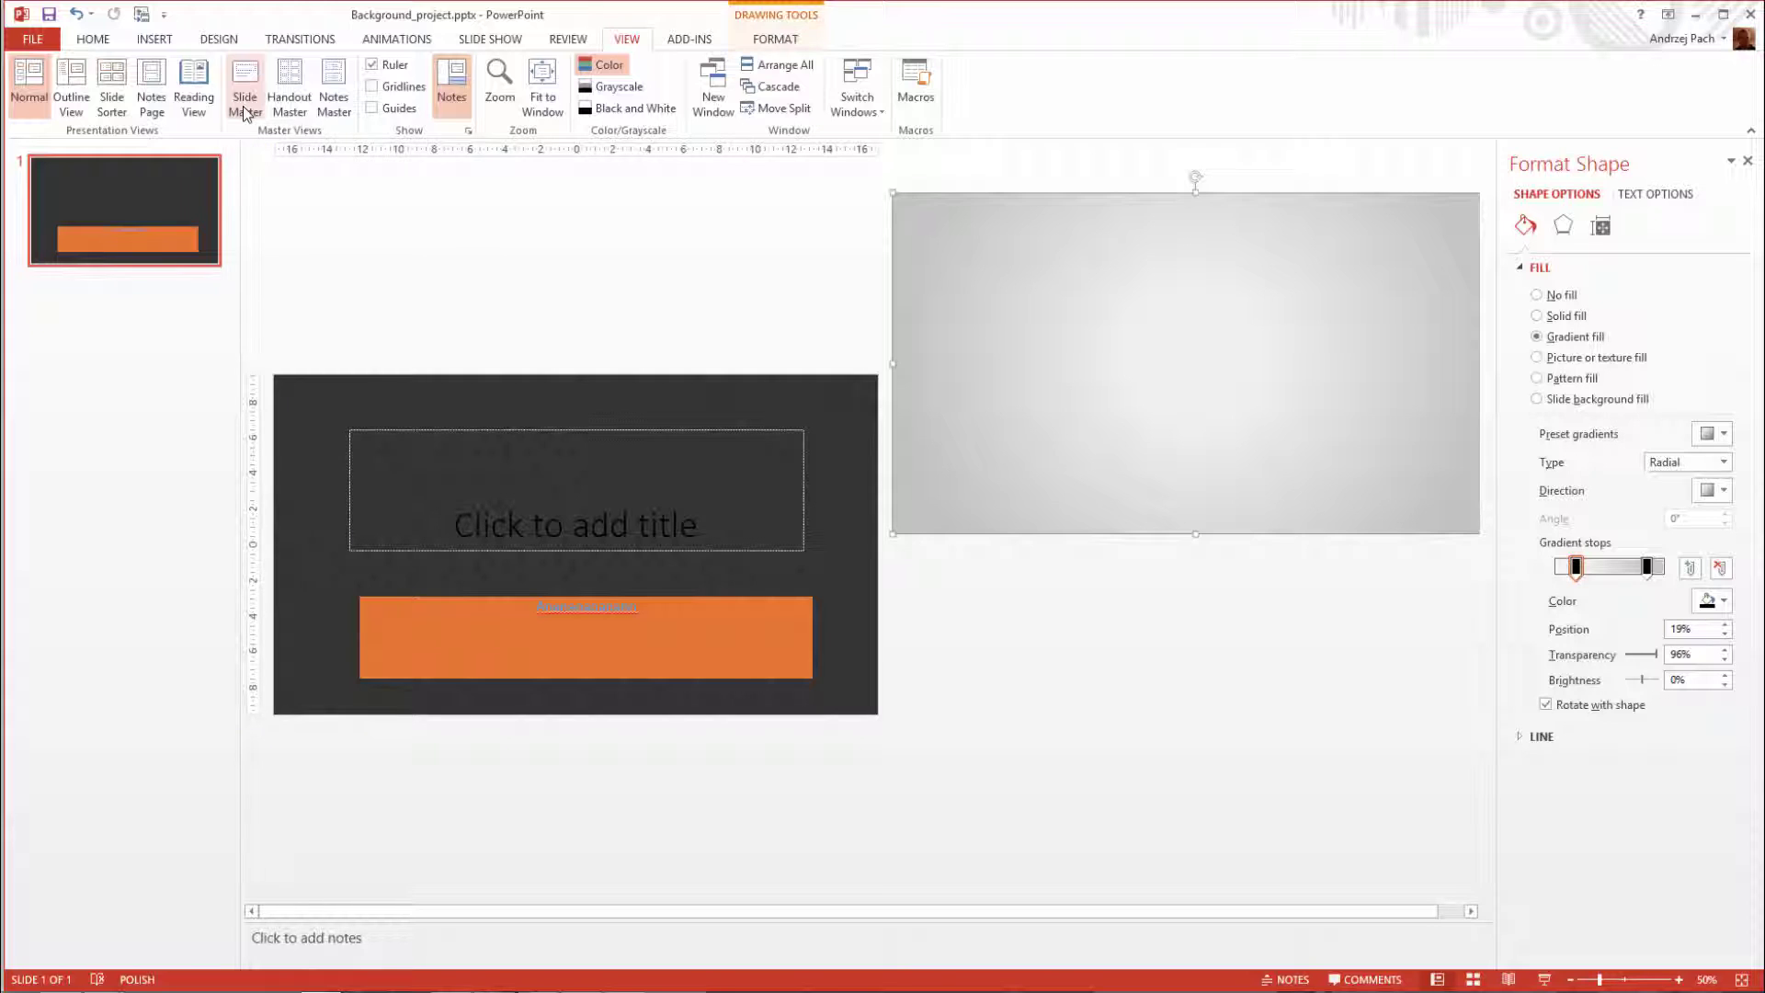
{"action": "left_click", "coordinate": [245, 109]}
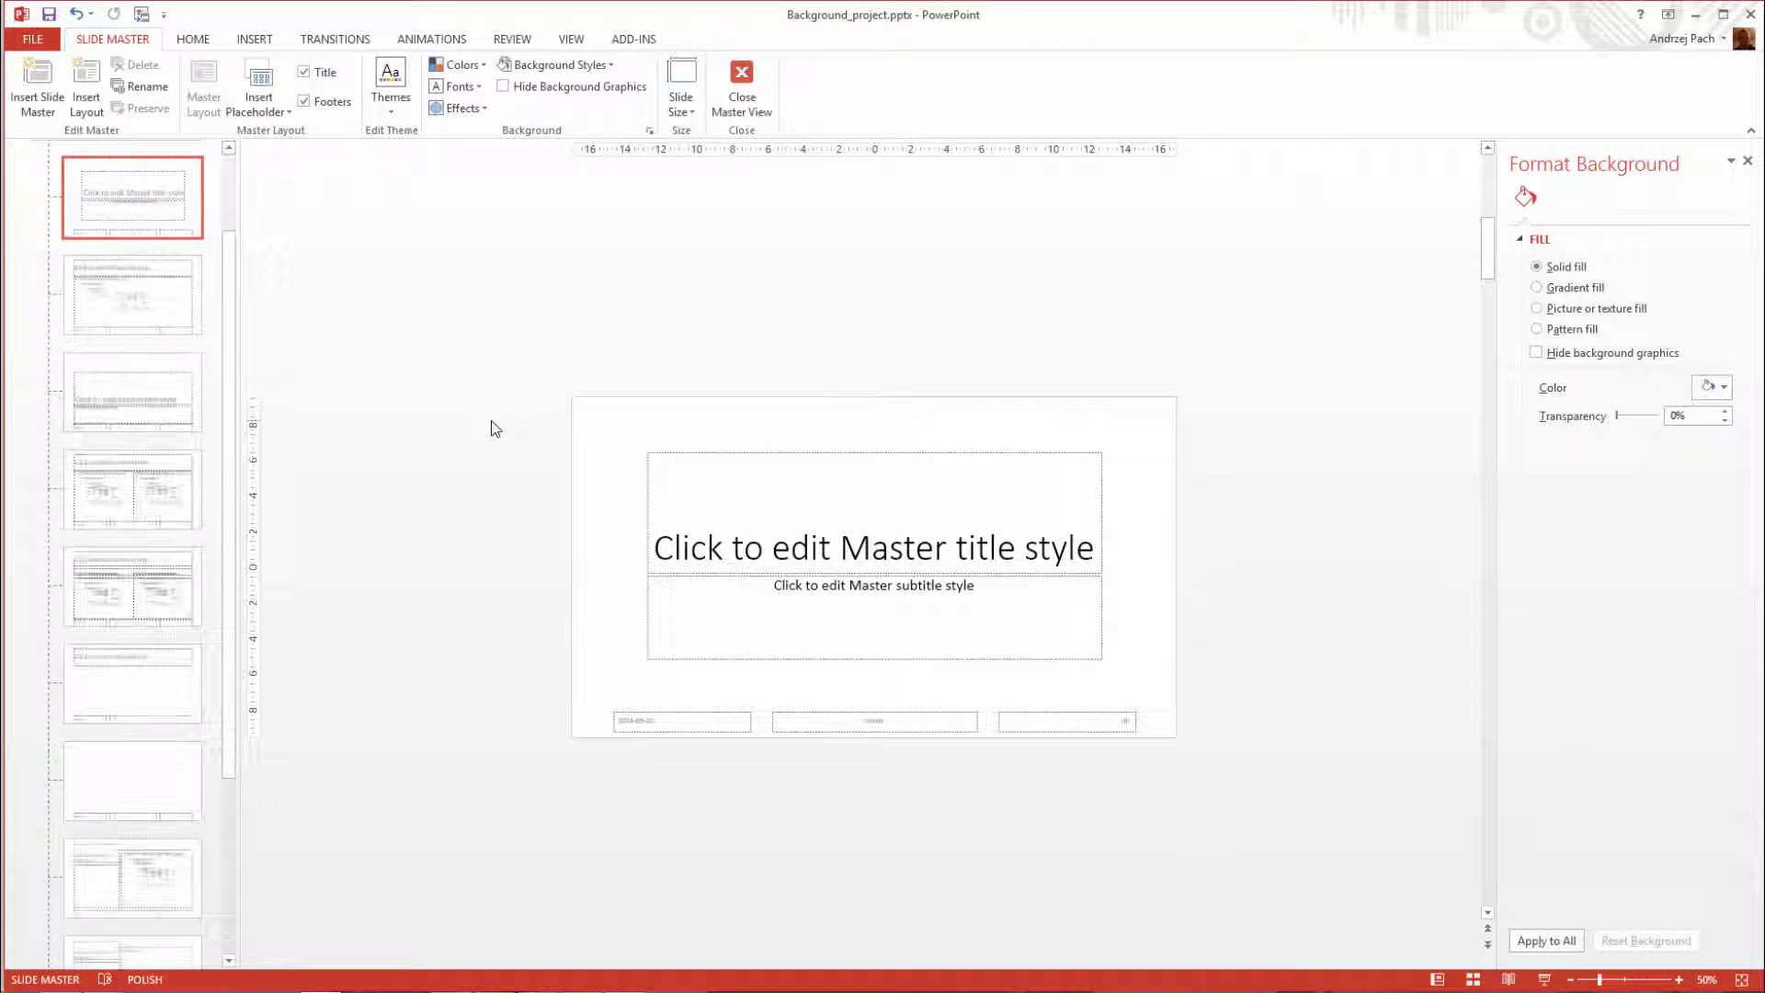
- Paste the vignette onto the top-level slide master and position it to cover the slide
{"action": "scroll", "coordinate": [184, 276], "scroll_direction": "up", "scroll_amount": 2}
{"action": "left_click", "coordinate": [119, 190]}
{"action": "key", "text": "ctrl+v"}
{"action": "left_click_drag", "start_coordinate": [552, 555], "coordinate": [780, 498]}
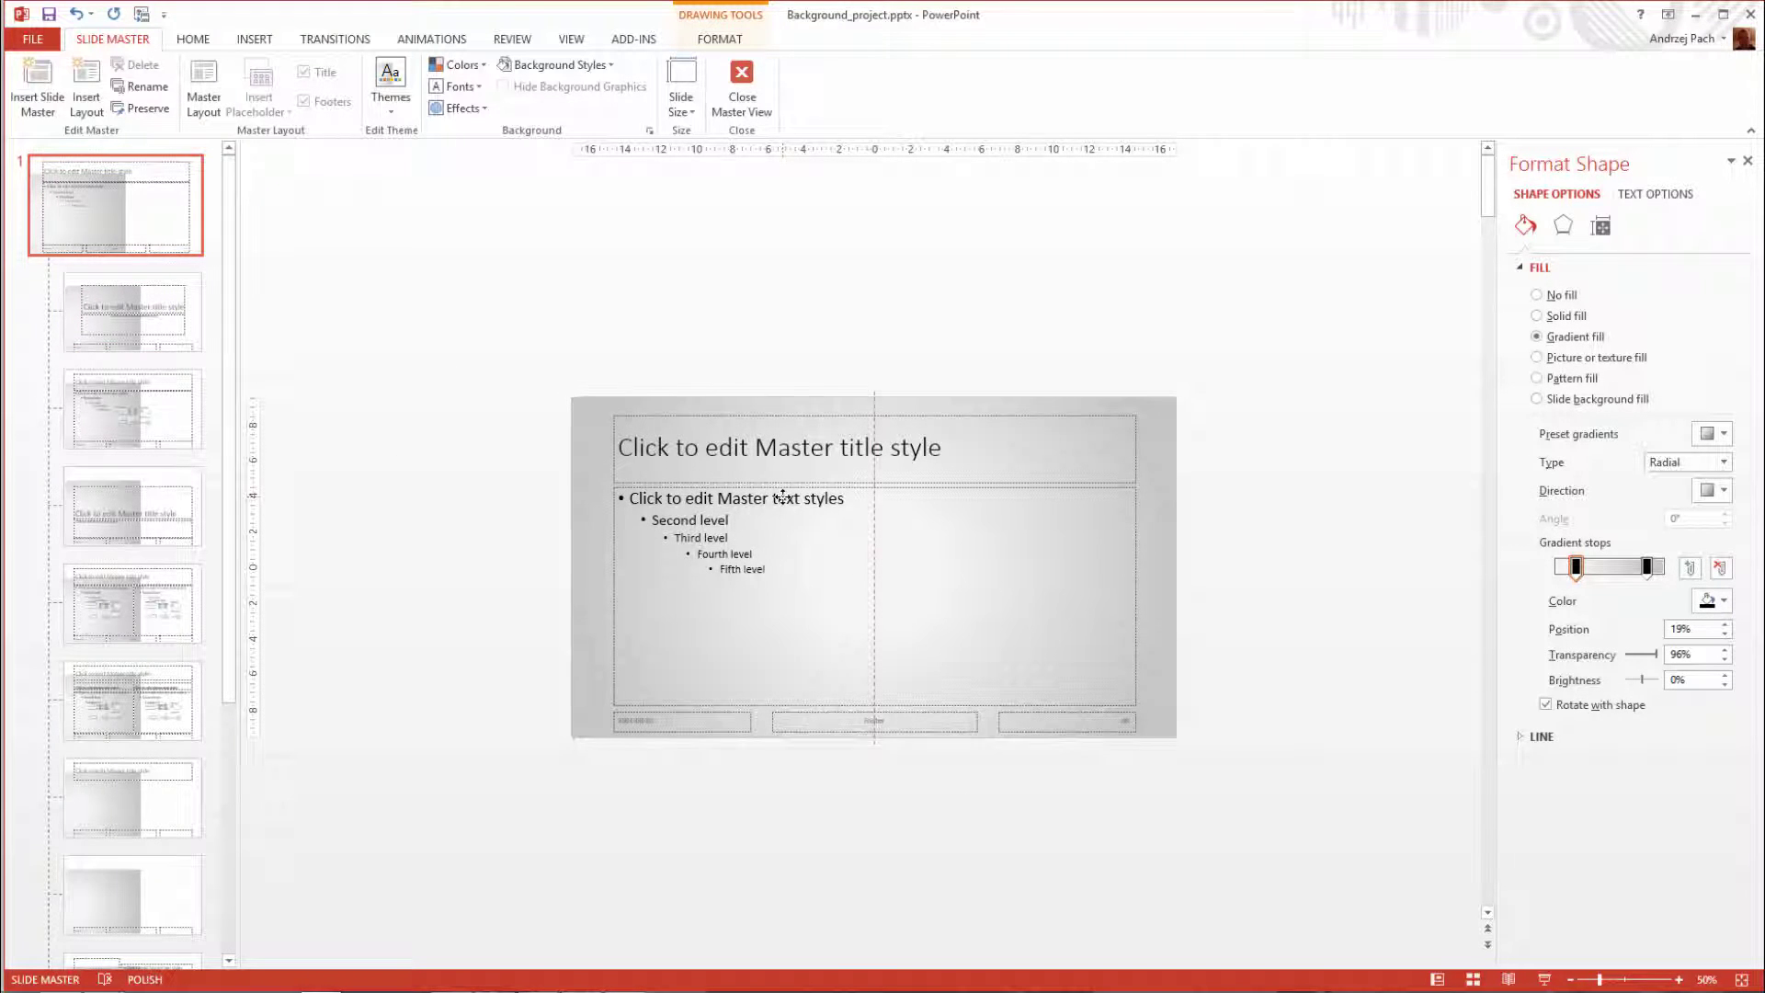
{"action": "left_click", "coordinate": [229, 236]}
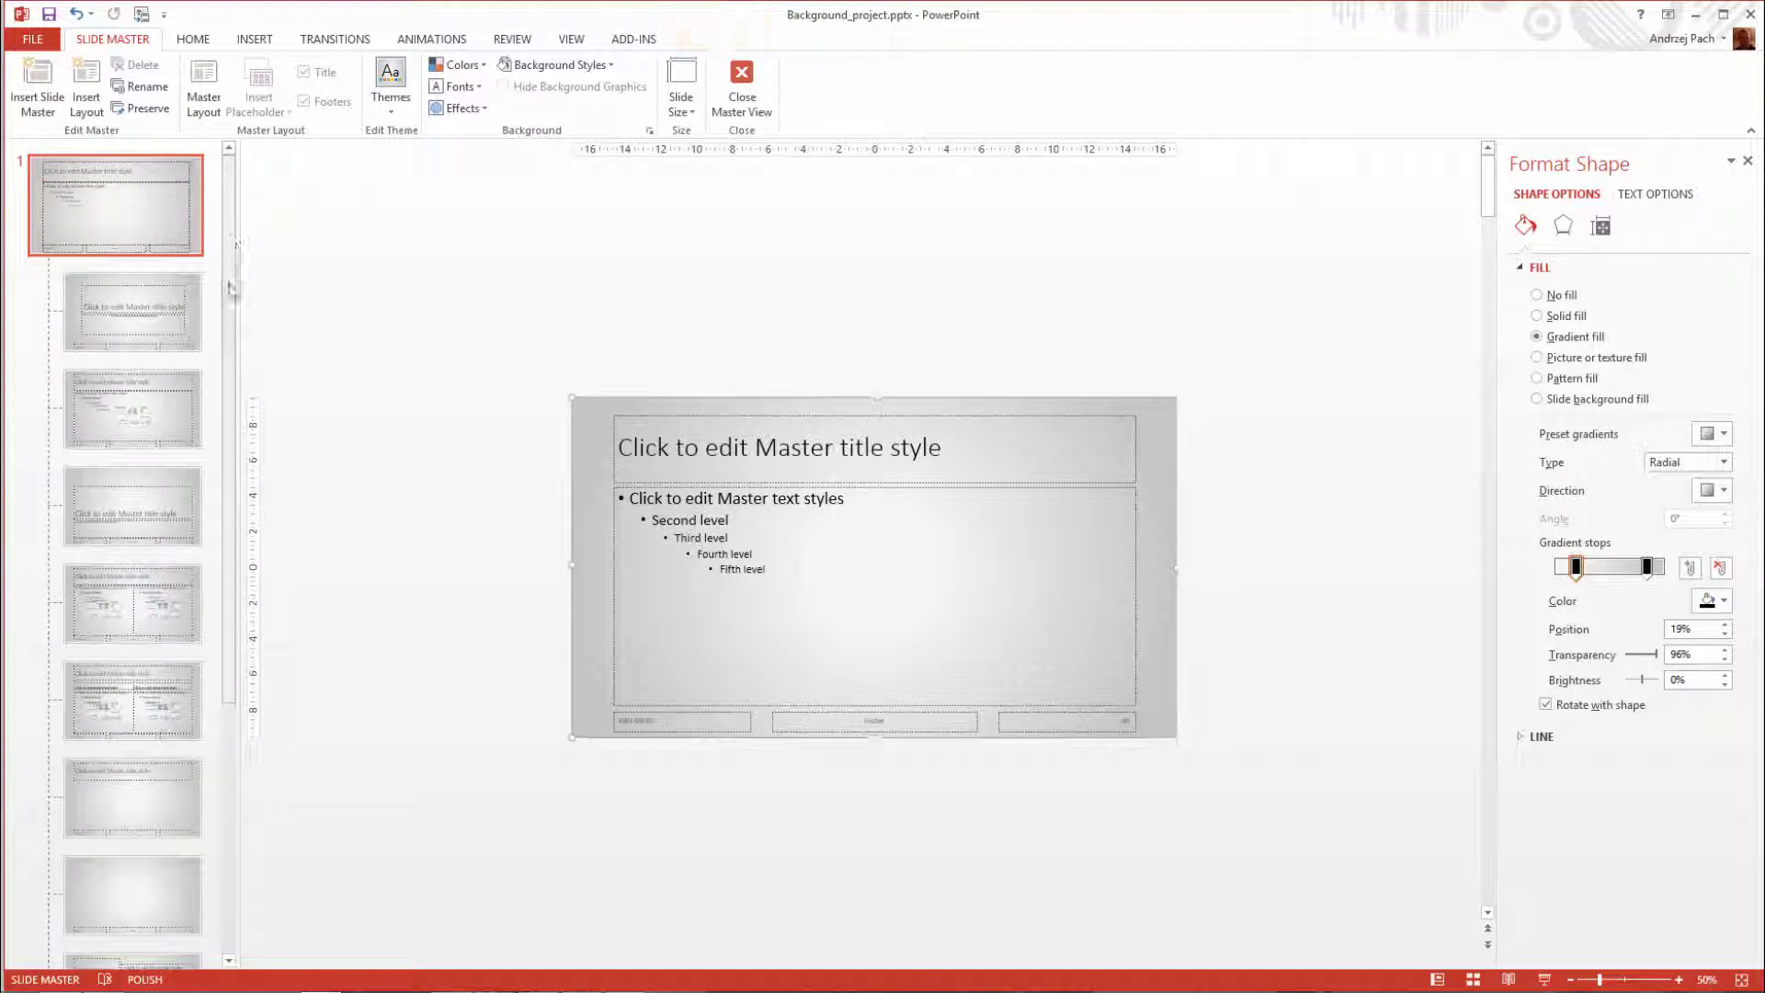
- Close Master View to return to normal editing
{"action": "scroll", "coordinate": [232, 429], "scroll_direction": "down", "scroll_amount": 3}
{"action": "scroll", "coordinate": [232, 429], "scroll_direction": "down", "scroll_amount": 1}
{"action": "scroll", "coordinate": [232, 430], "scroll_direction": "up", "scroll_amount": 5}
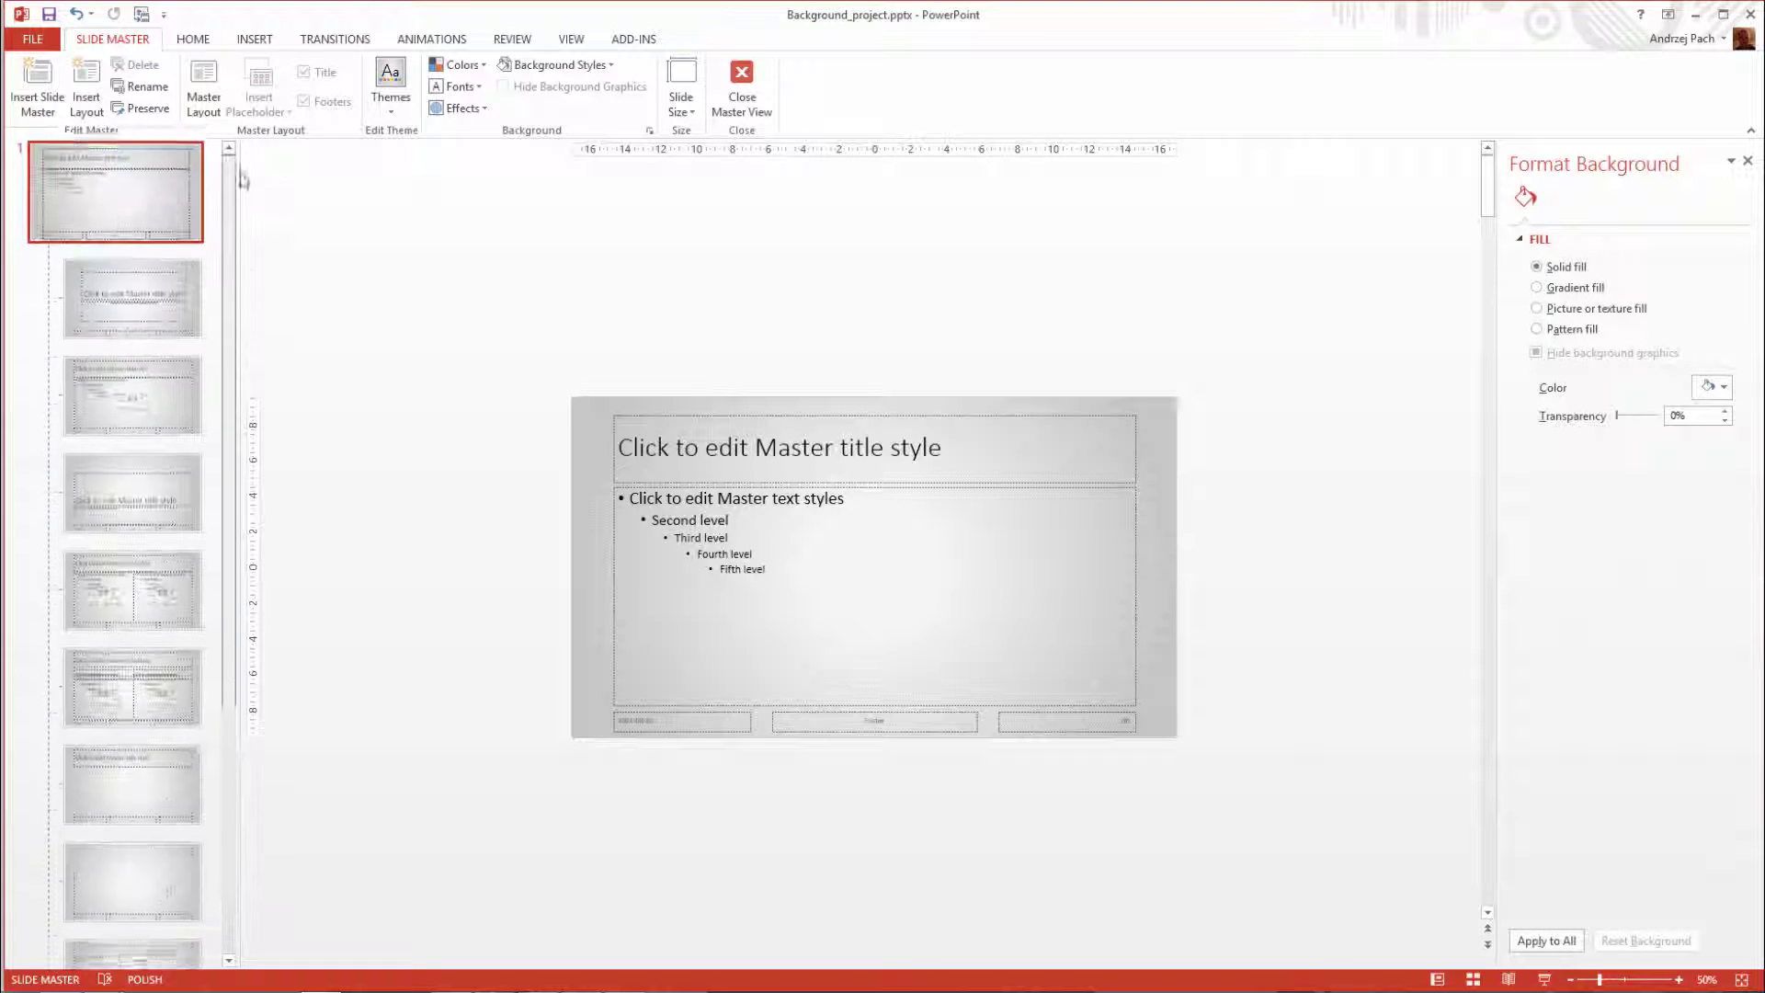
{"action": "left_click", "coordinate": [743, 87]}
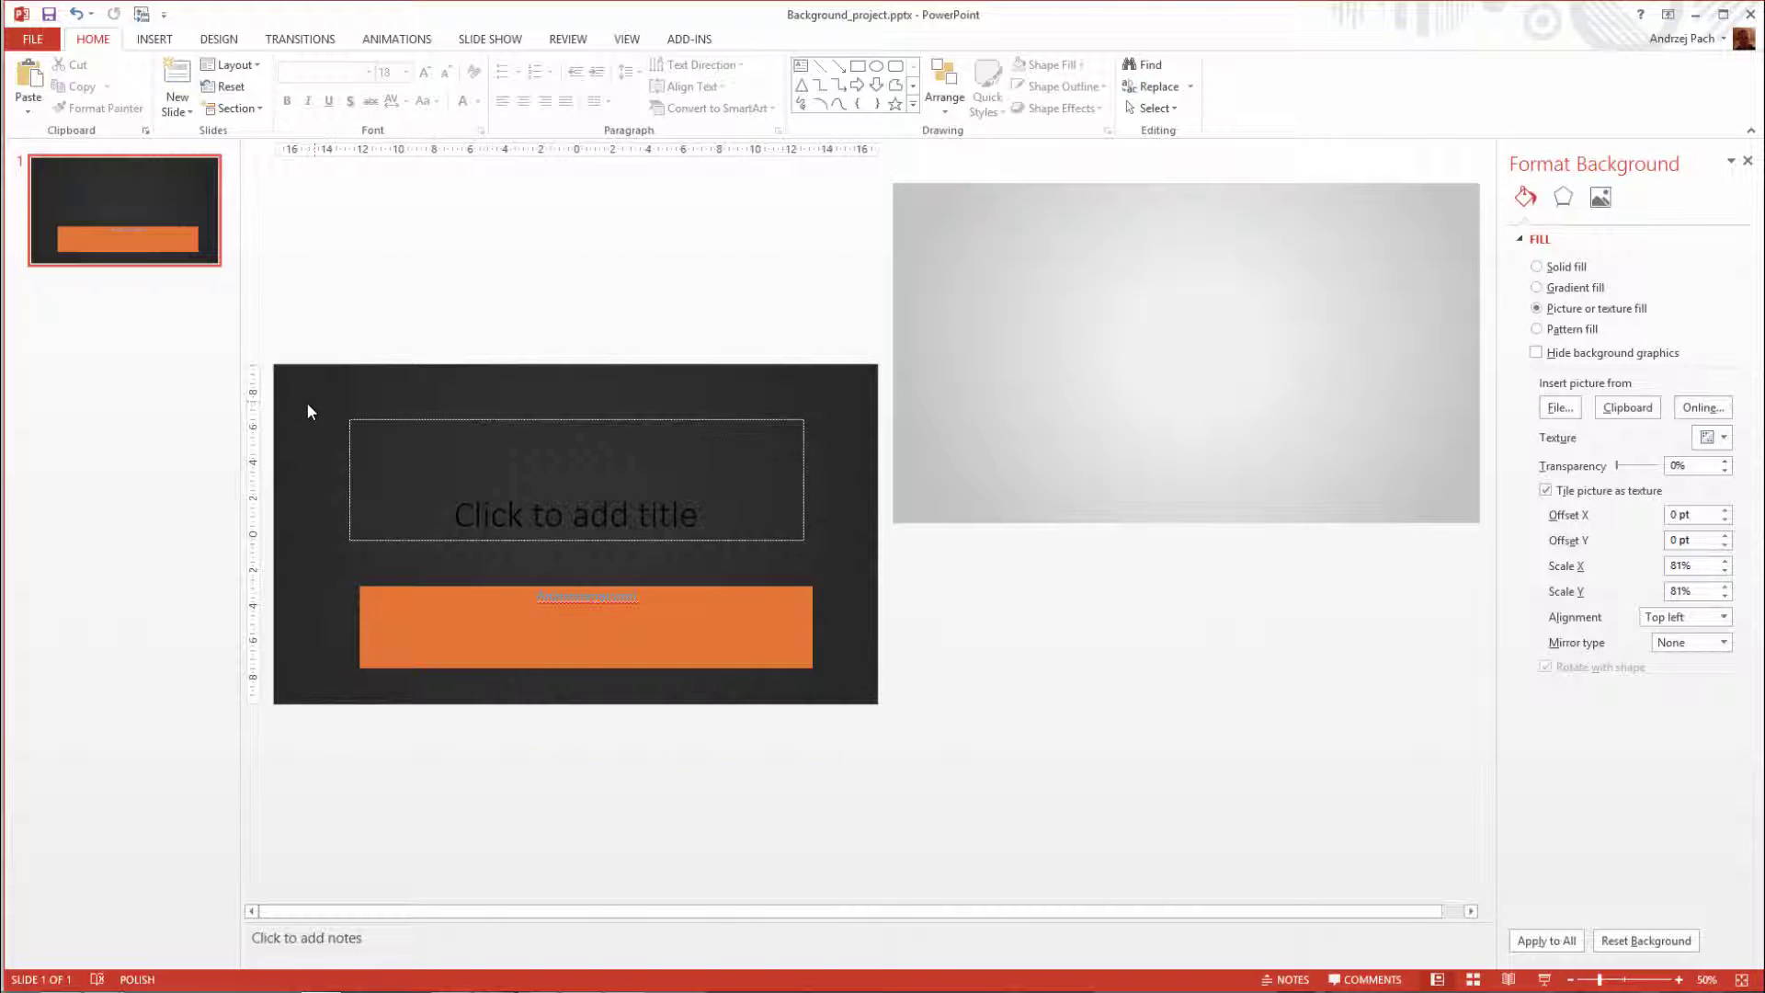
- Insert a new title-and-content slide after slide 1, showing the master's grey vignette
{"action": "left_click", "coordinate": [777, 492]}
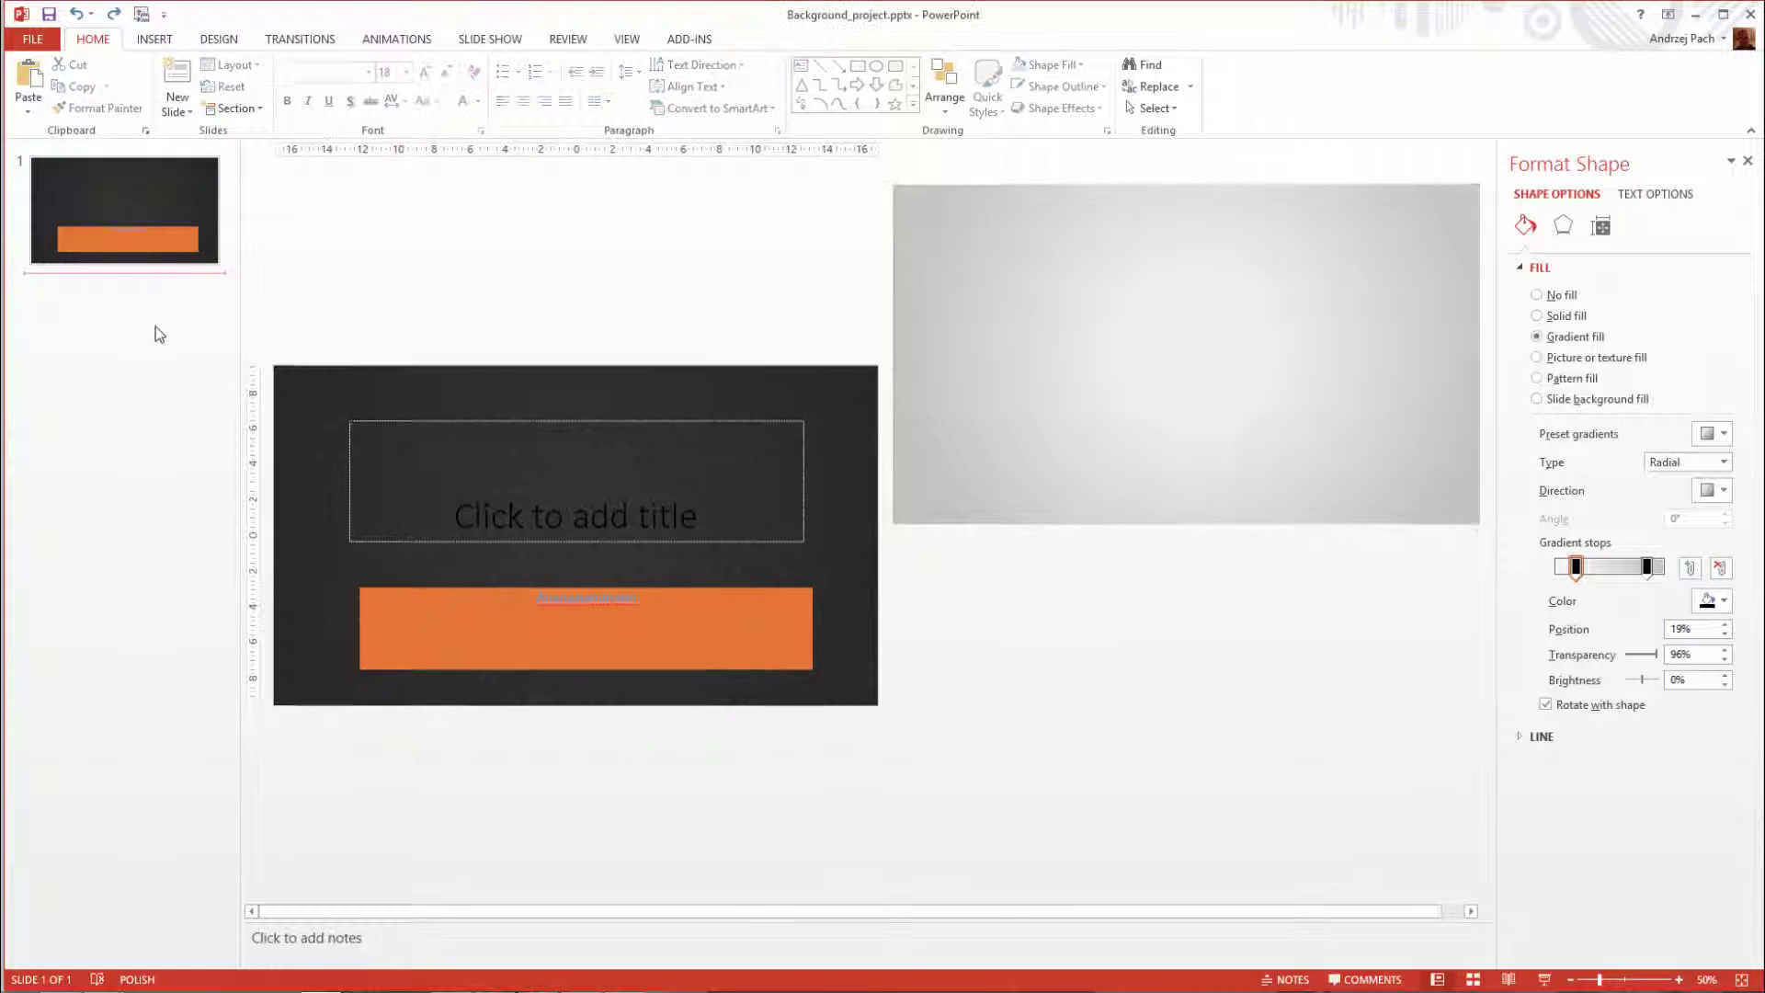
{"action": "right_click", "coordinate": [157, 331]}
{"action": "left_click", "coordinate": [220, 390]}
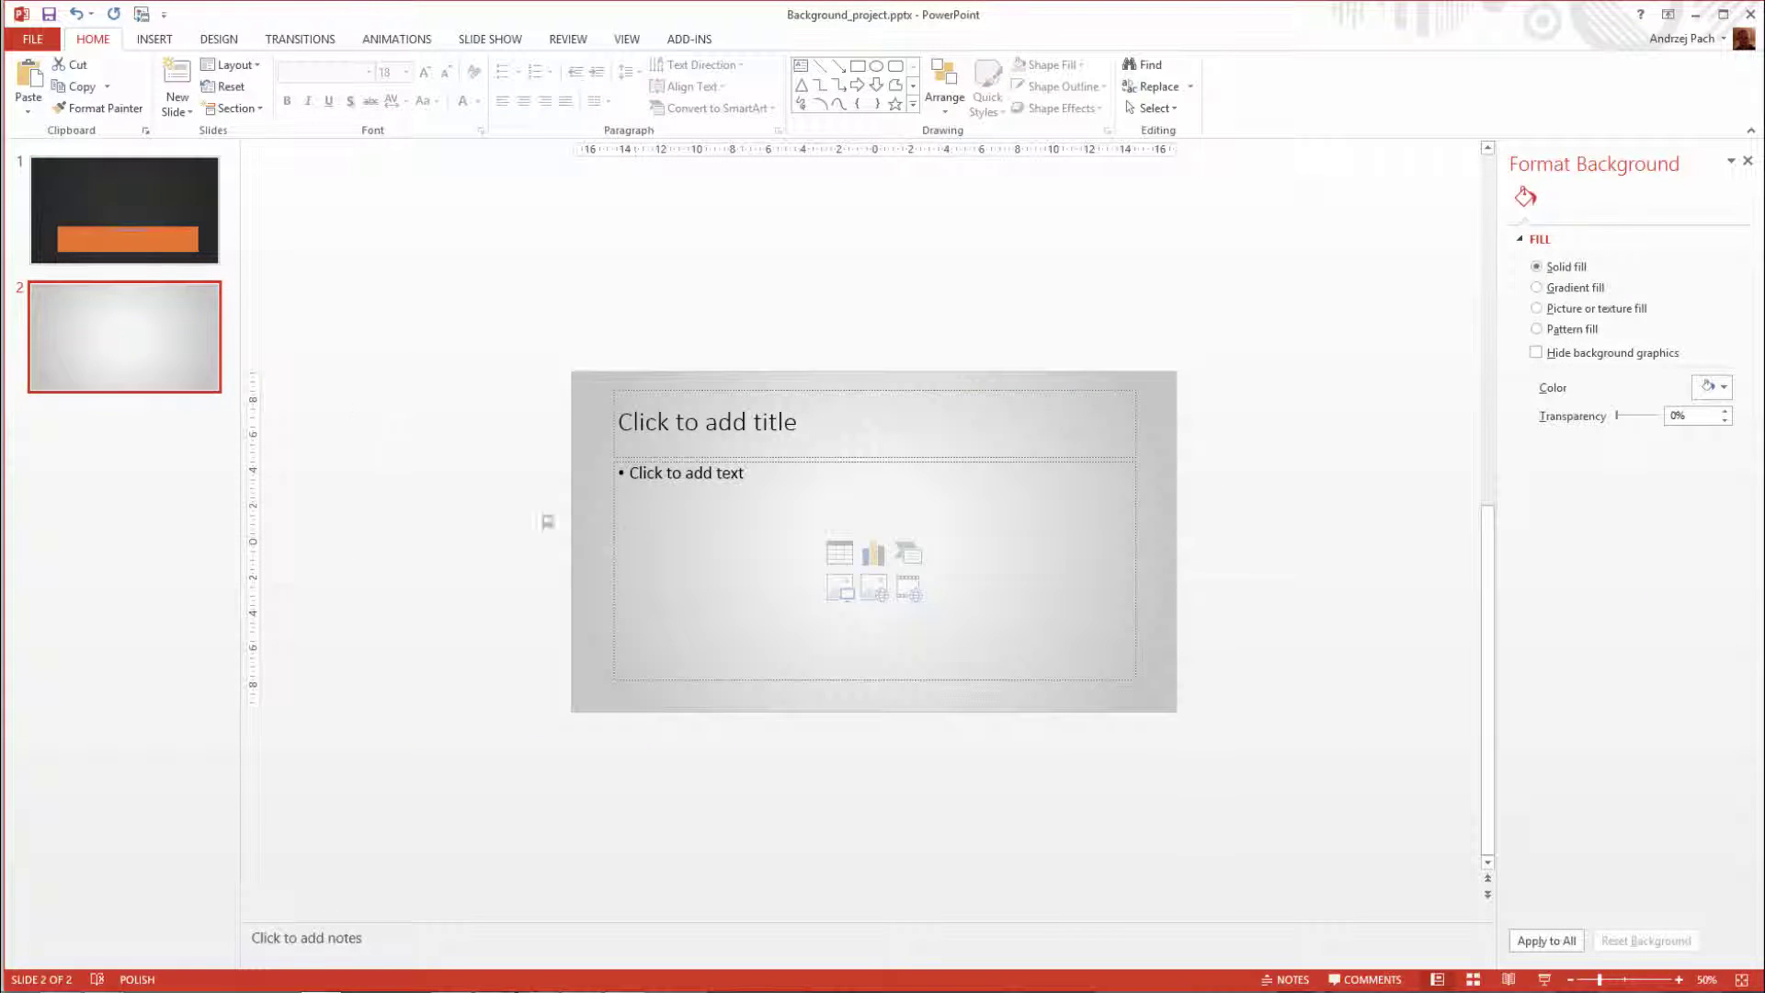
{"action": "left_click_drag", "start_coordinate": [417, 321], "coordinate": [1191, 689]}
- Delete the original dark slide with the orange bar
{"action": "left_click", "coordinate": [157, 225]}
{"action": "key", "text": "Delete"}
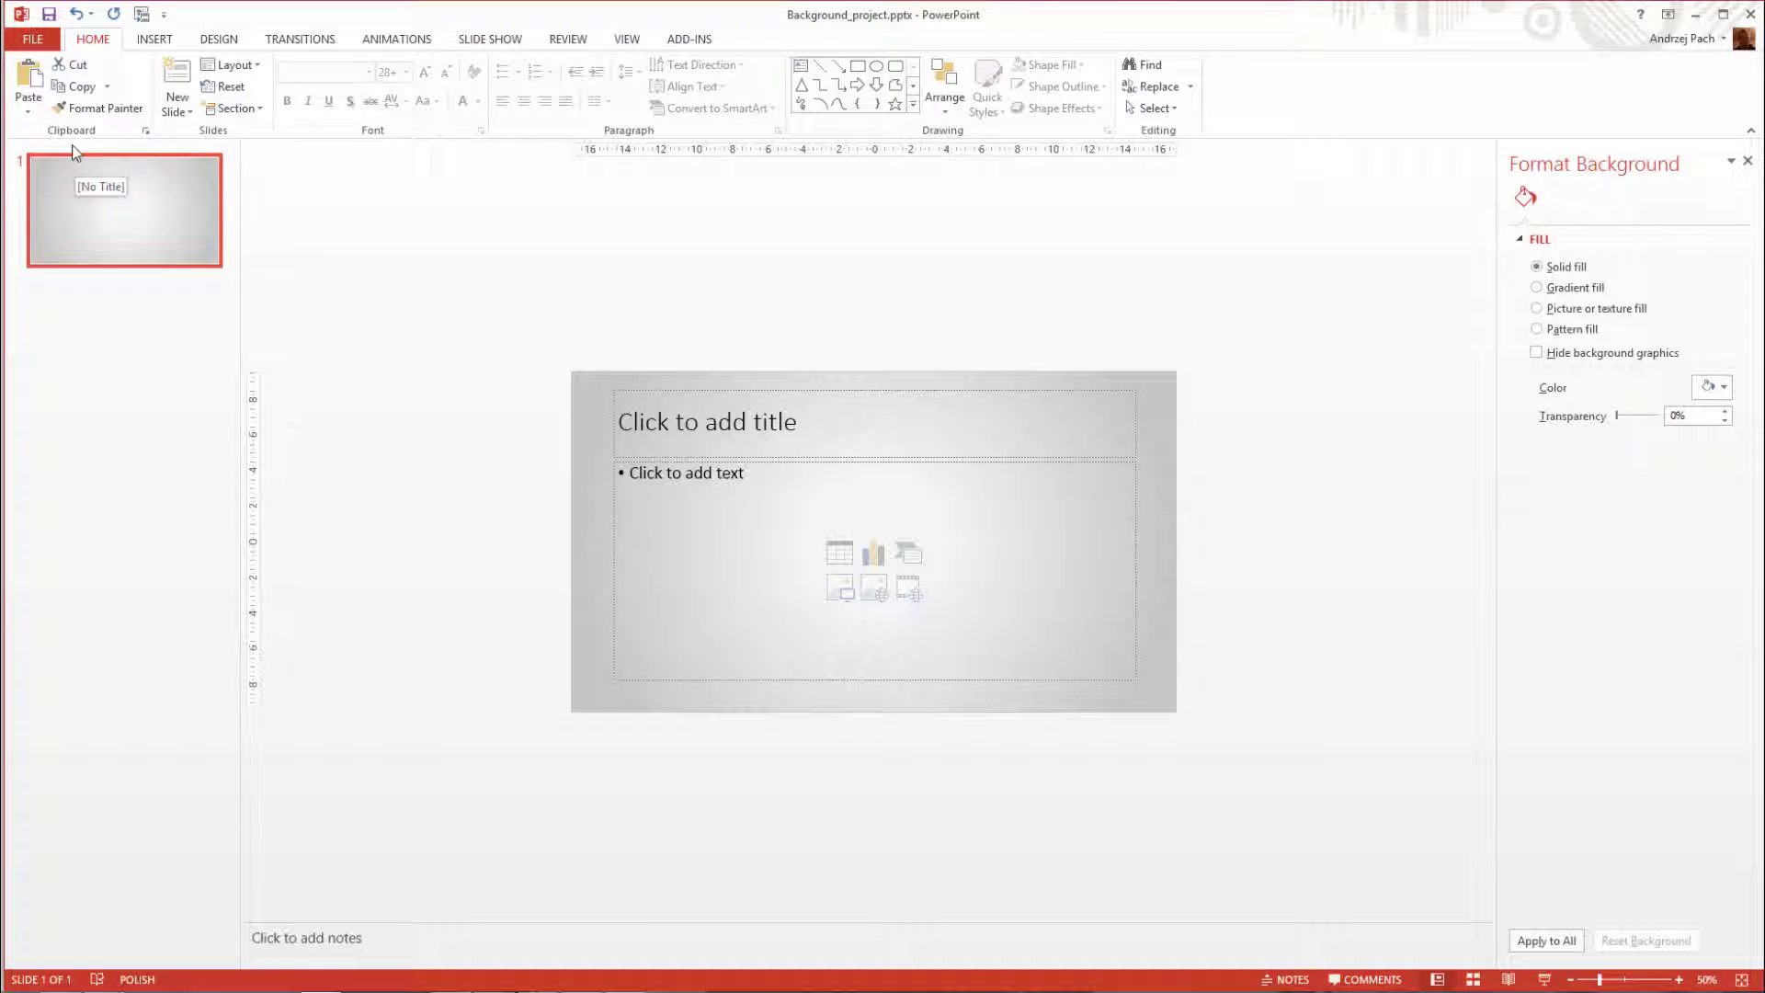
{"action": "scroll", "coordinate": [713, 388], "scroll_direction": "up", "scroll_amount": 2, "text": "ctrl"}
- Add two more slides and delete both placeholders from the first slide
{"action": "right_click", "coordinate": [166, 330]}
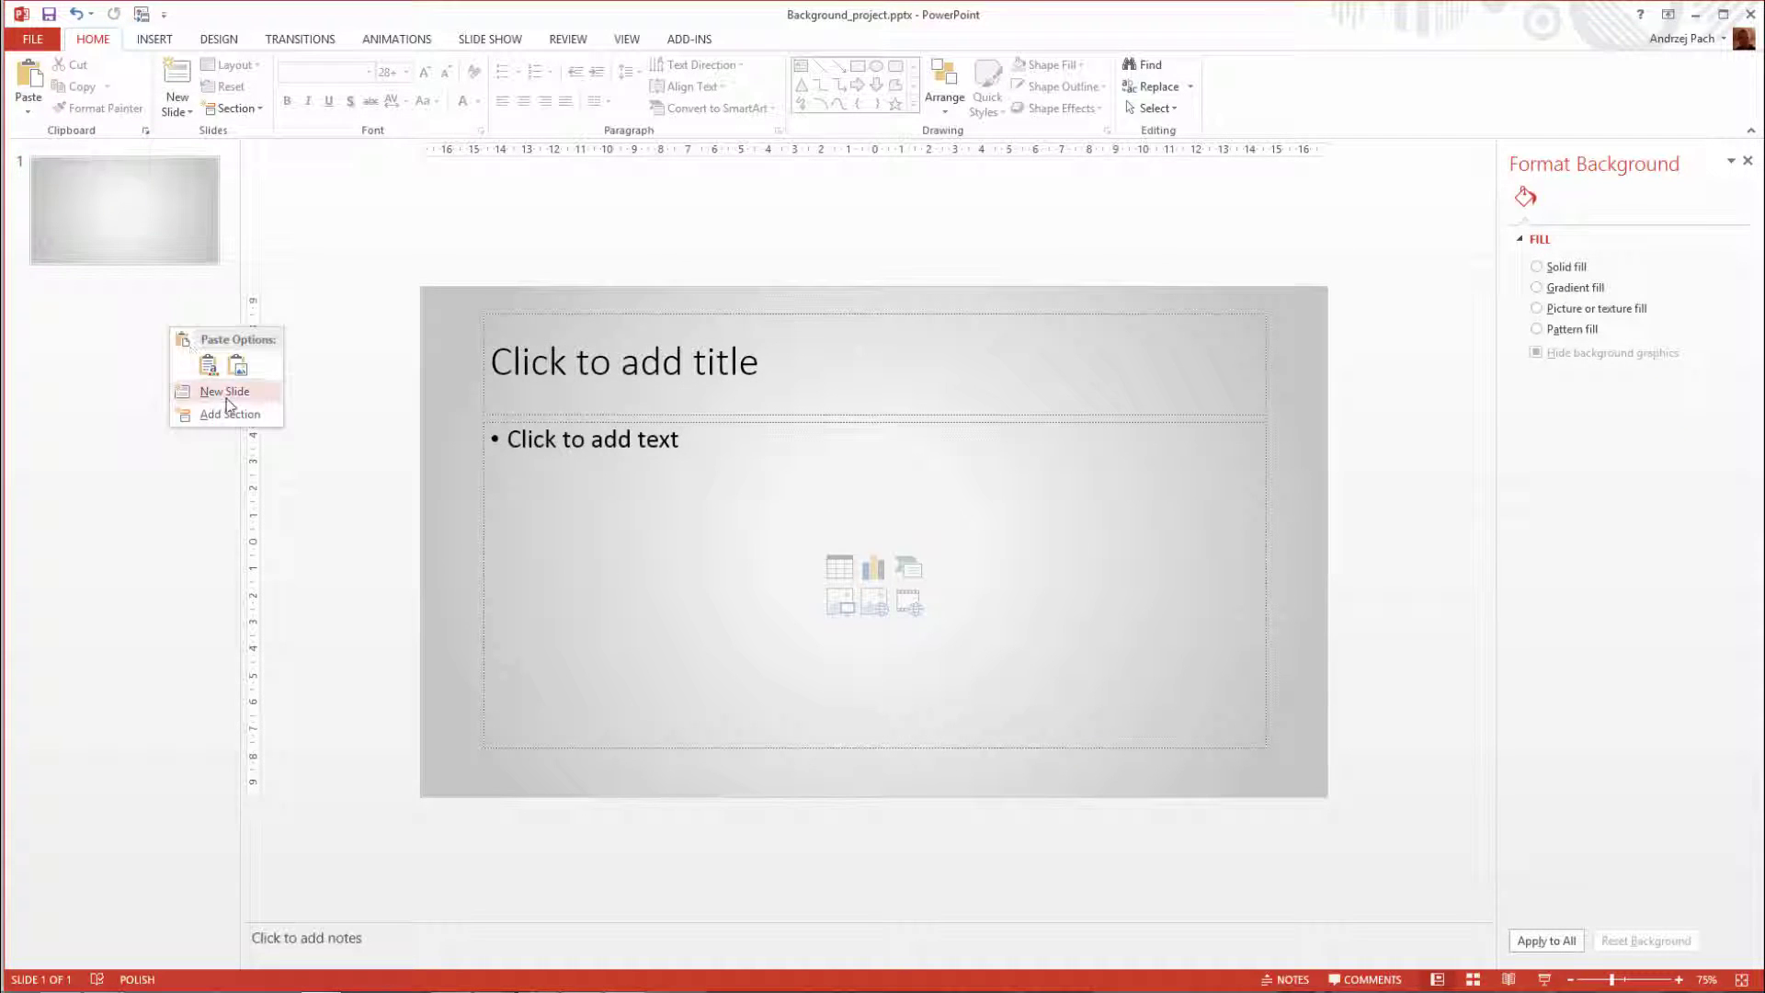
{"action": "left_click", "coordinate": [224, 398]}
{"action": "right_click", "coordinate": [145, 454]}
{"action": "left_click", "coordinate": [196, 528]}
{"action": "left_click", "coordinate": [107, 217]}
{"action": "left_click_drag", "start_coordinate": [355, 236], "coordinate": [1351, 863]}
{"action": "key", "text": "Delete"}
- Set the slide background to picture or texture fill and browse for a picture file
{"action": "right_click", "coordinate": [665, 409]}
{"action": "left_click", "coordinate": [771, 561]}
{"action": "left_click", "coordinate": [1585, 310]}
{"action": "left_click", "coordinate": [1560, 407]}
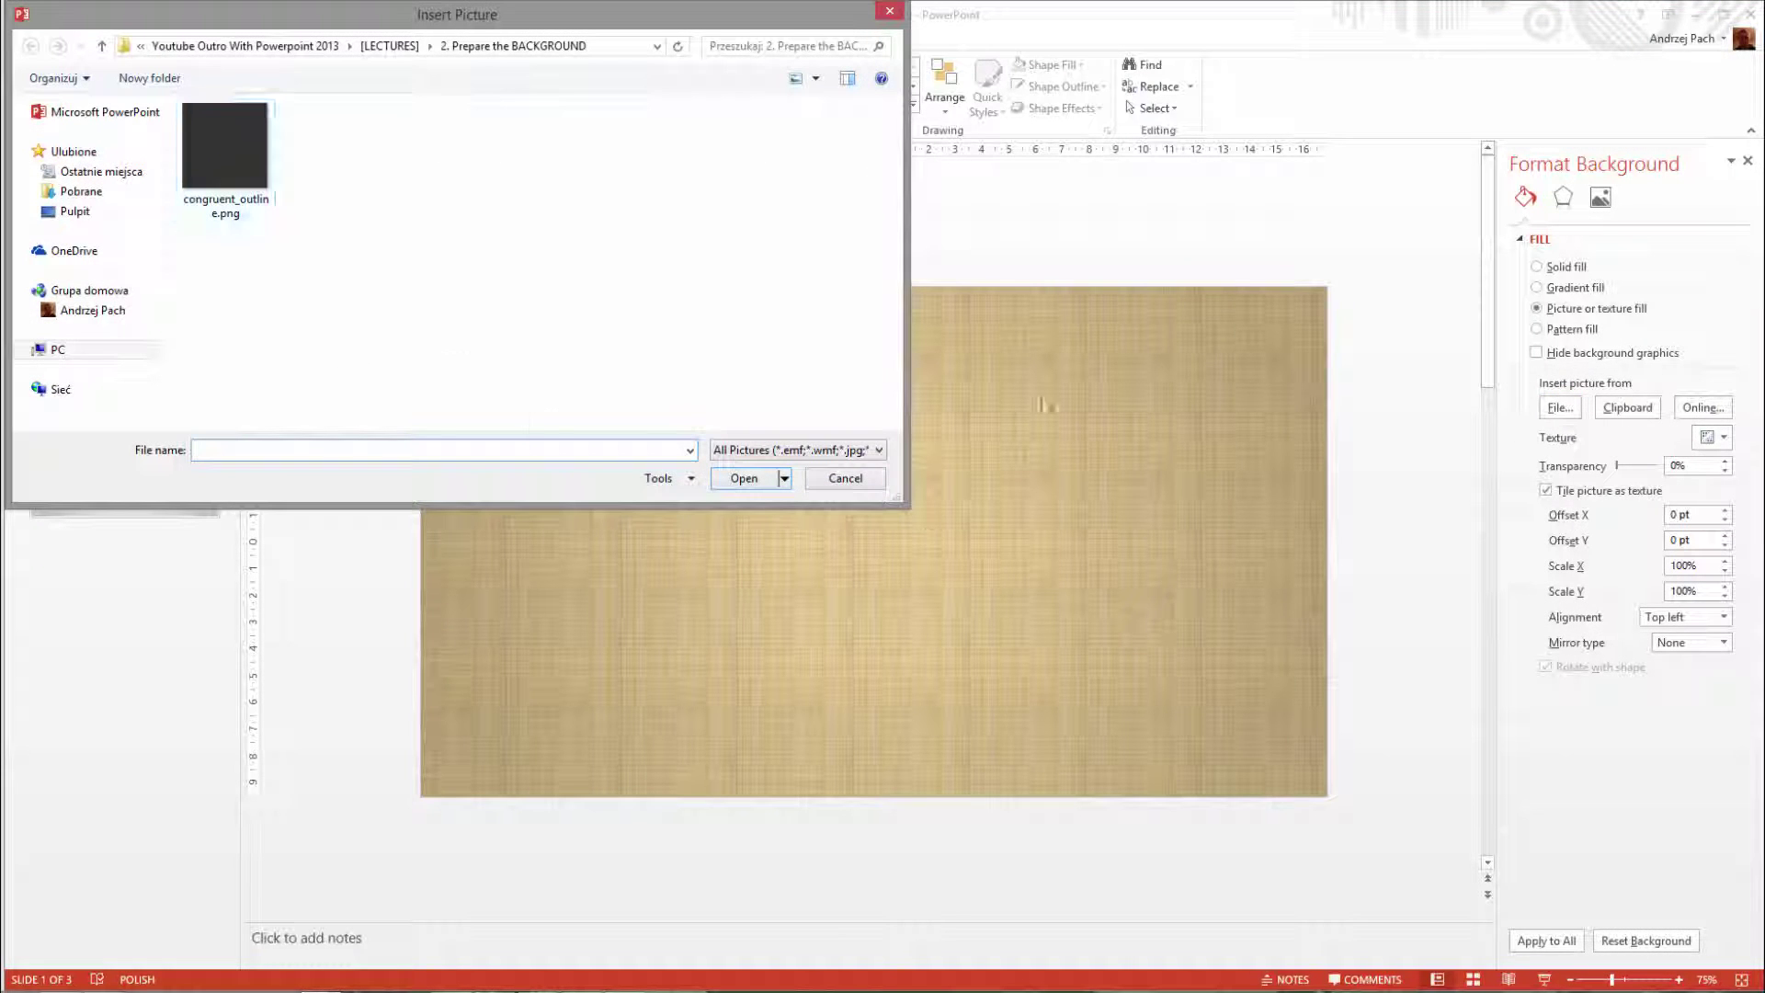
- Fill the slide background with congruent_outline.png, tiled as a texture
{"action": "left_click_drag", "start_coordinate": [915, 136], "coordinate": [616, 139]}
{"action": "double_click", "coordinate": [208, 153]}
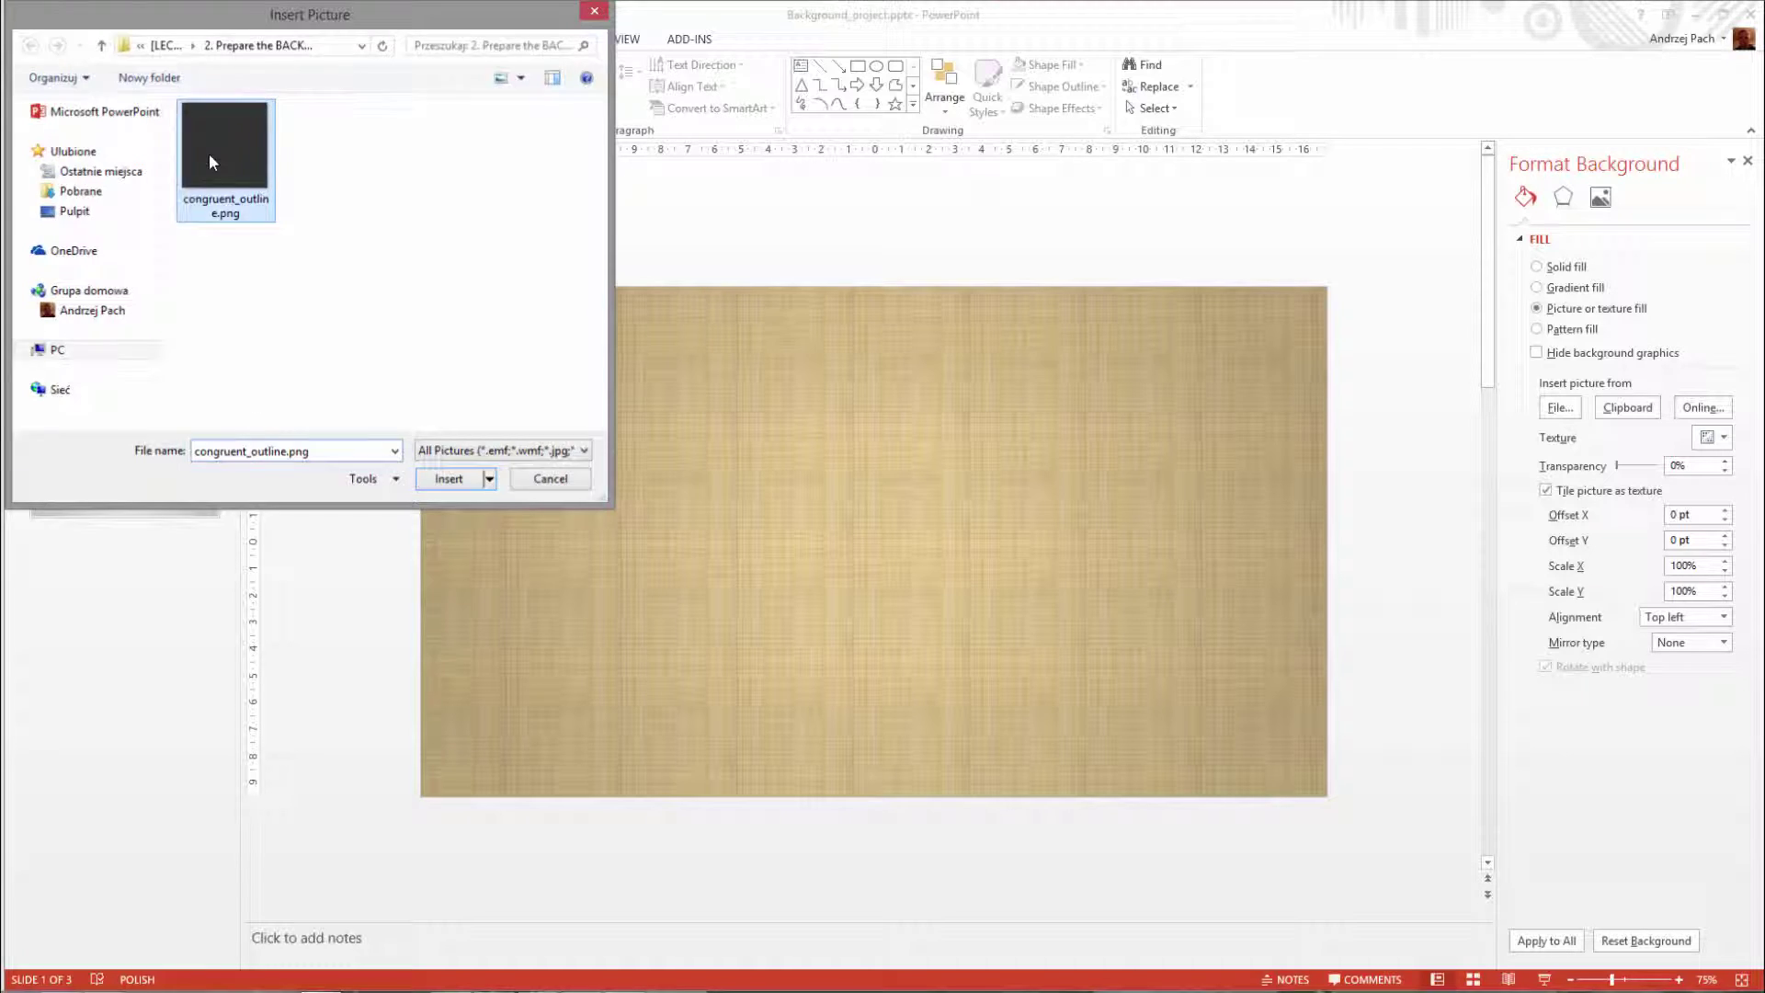
{"action": "left_click", "coordinate": [1581, 491]}
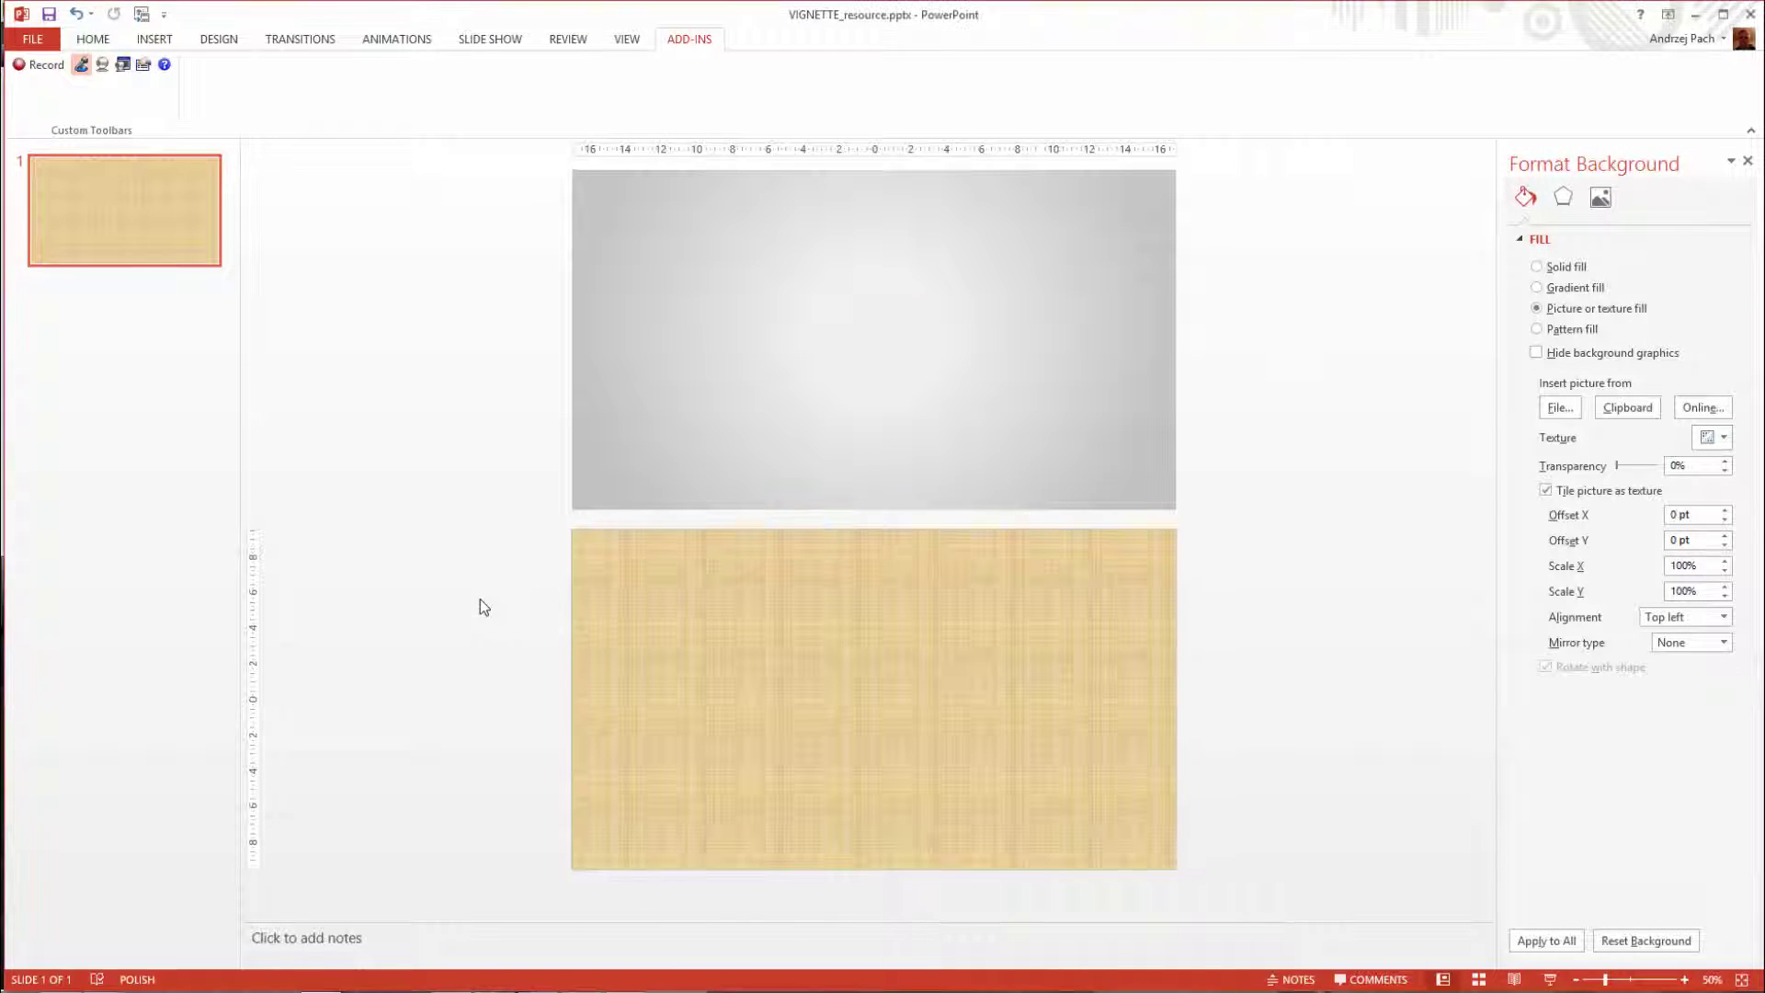
- Zoom out and drag the grey gradient rectangle from above the beige slide to below it
{"action": "left_click", "coordinate": [91, 47]}
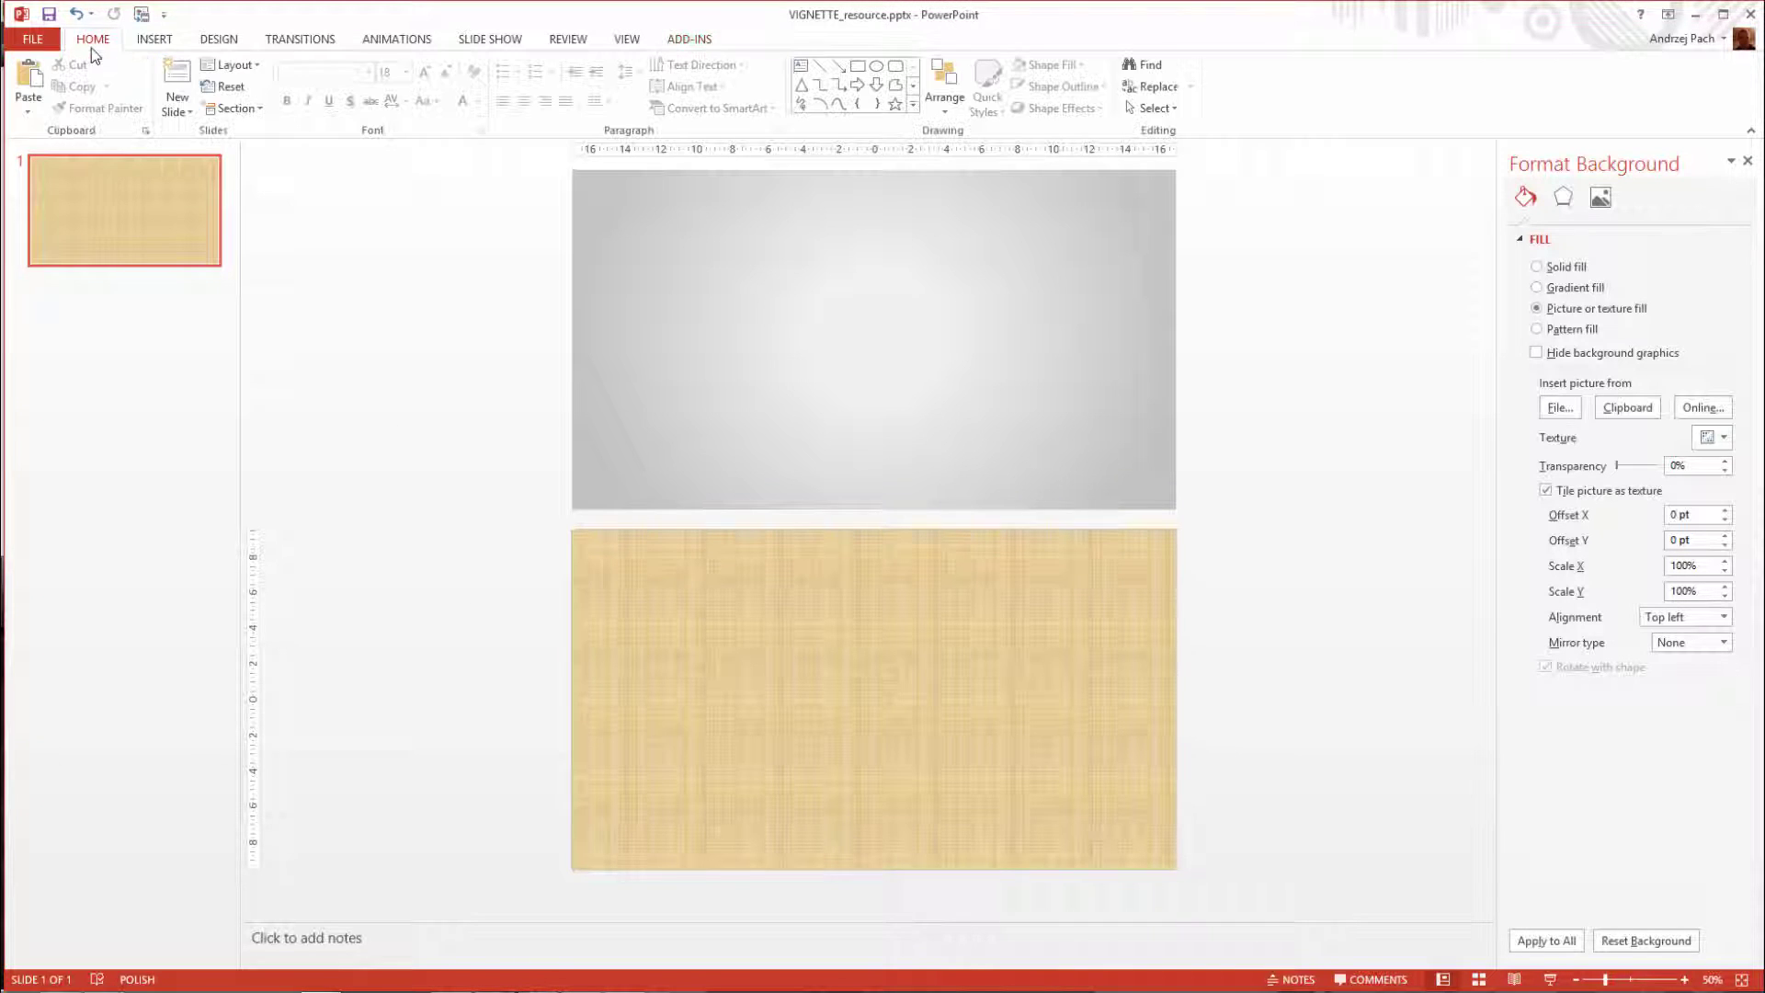
{"action": "left_click", "coordinate": [626, 39]}
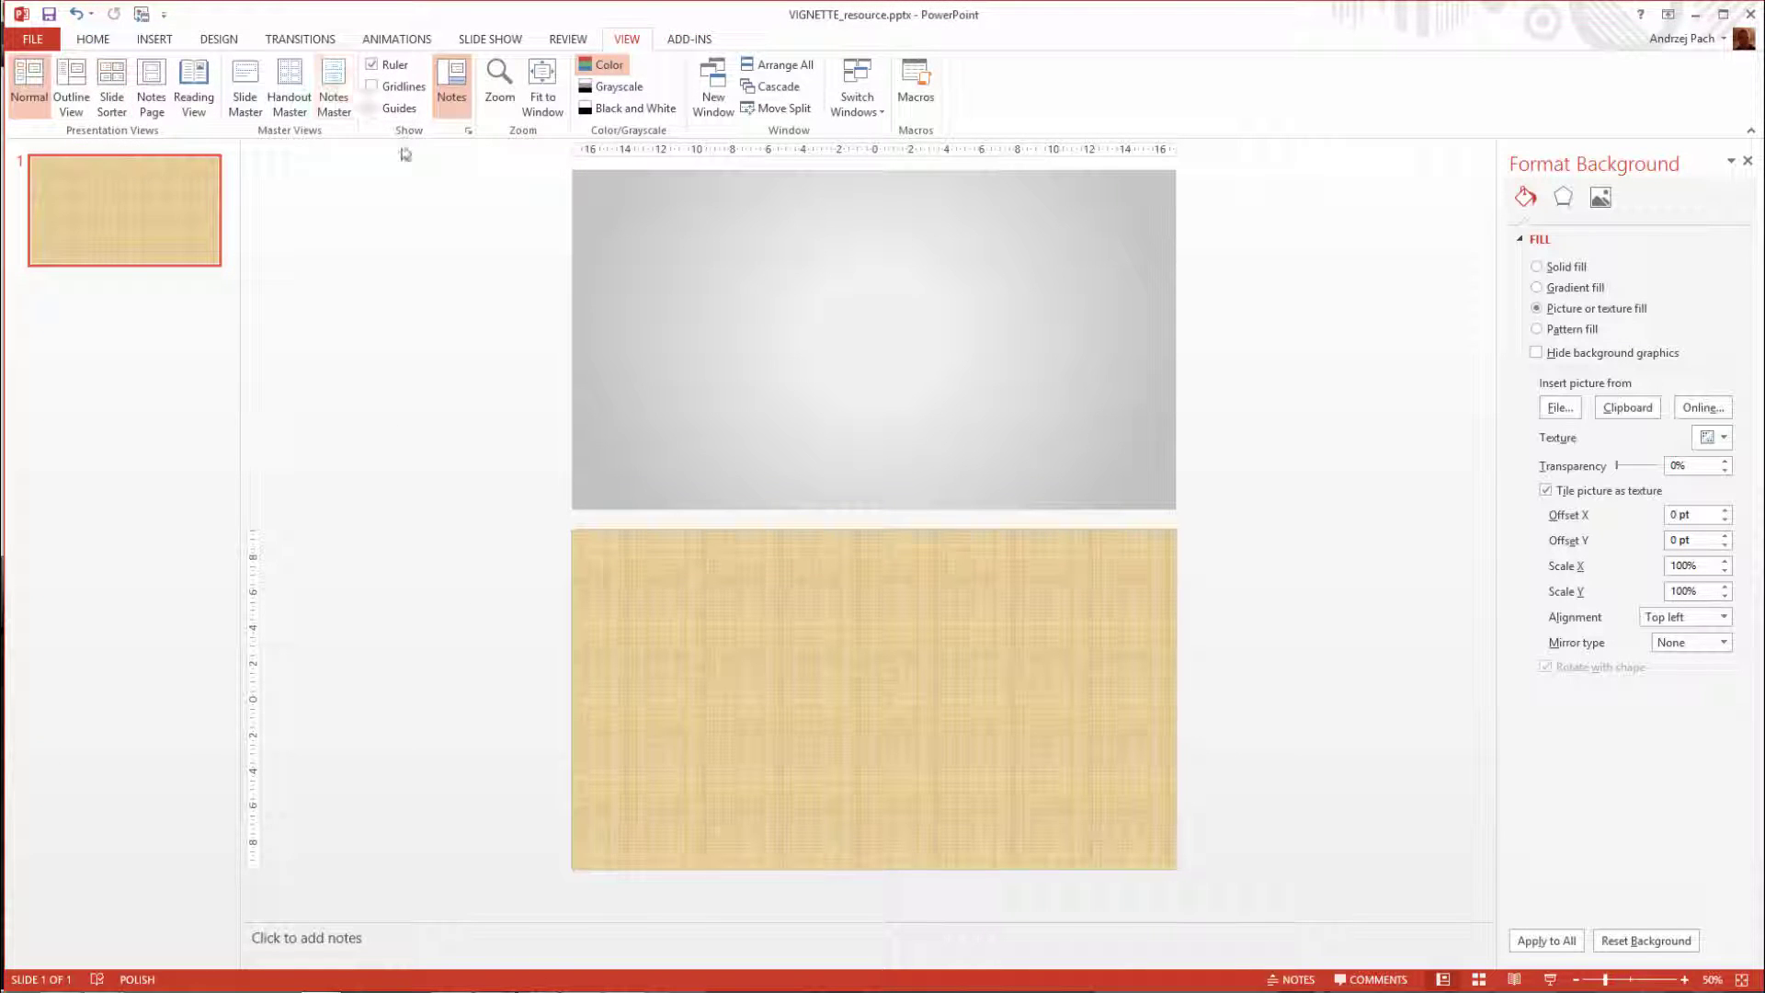
{"action": "scroll", "coordinate": [579, 455], "scroll_direction": "down", "scroll_amount": 2}
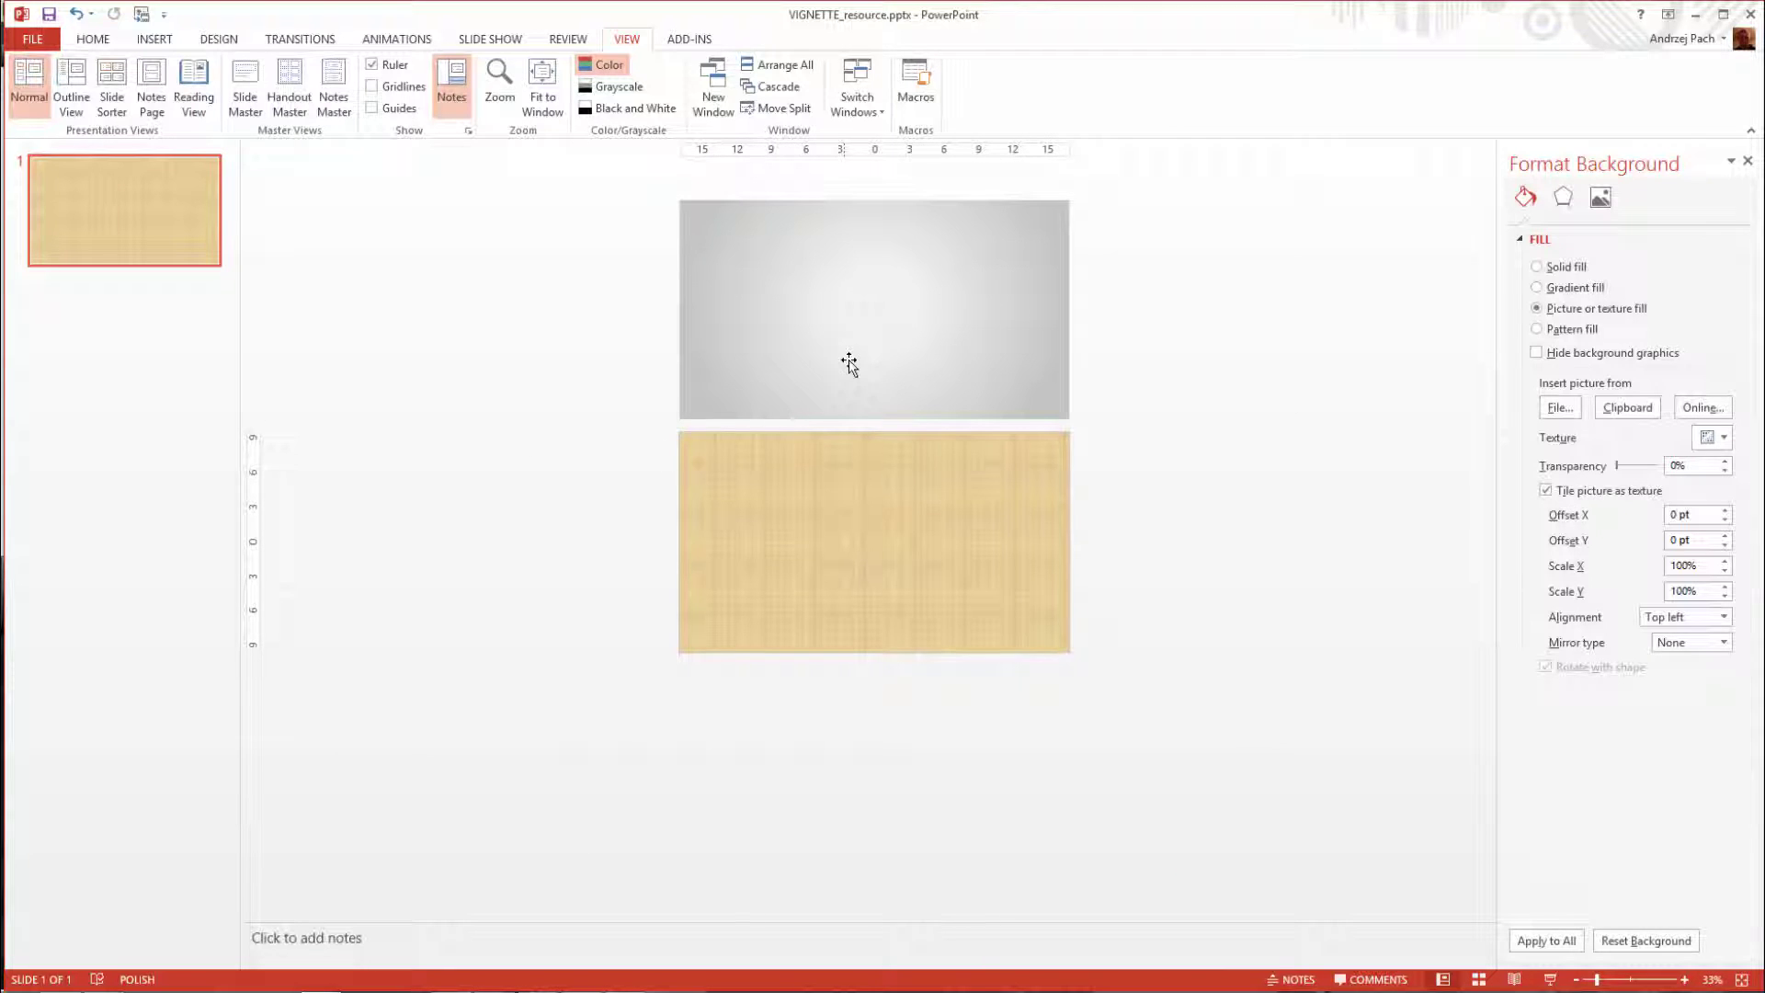
{"action": "mouse_move", "coordinate": [820, 338]}
{"action": "left_mouse_down"}
{"action": "mouse_move", "coordinate": [862, 362]}
{"action": "mouse_move", "coordinate": [858, 395]}
{"action": "mouse_move", "coordinate": [924, 500]}
{"action": "left_mouse_up"}
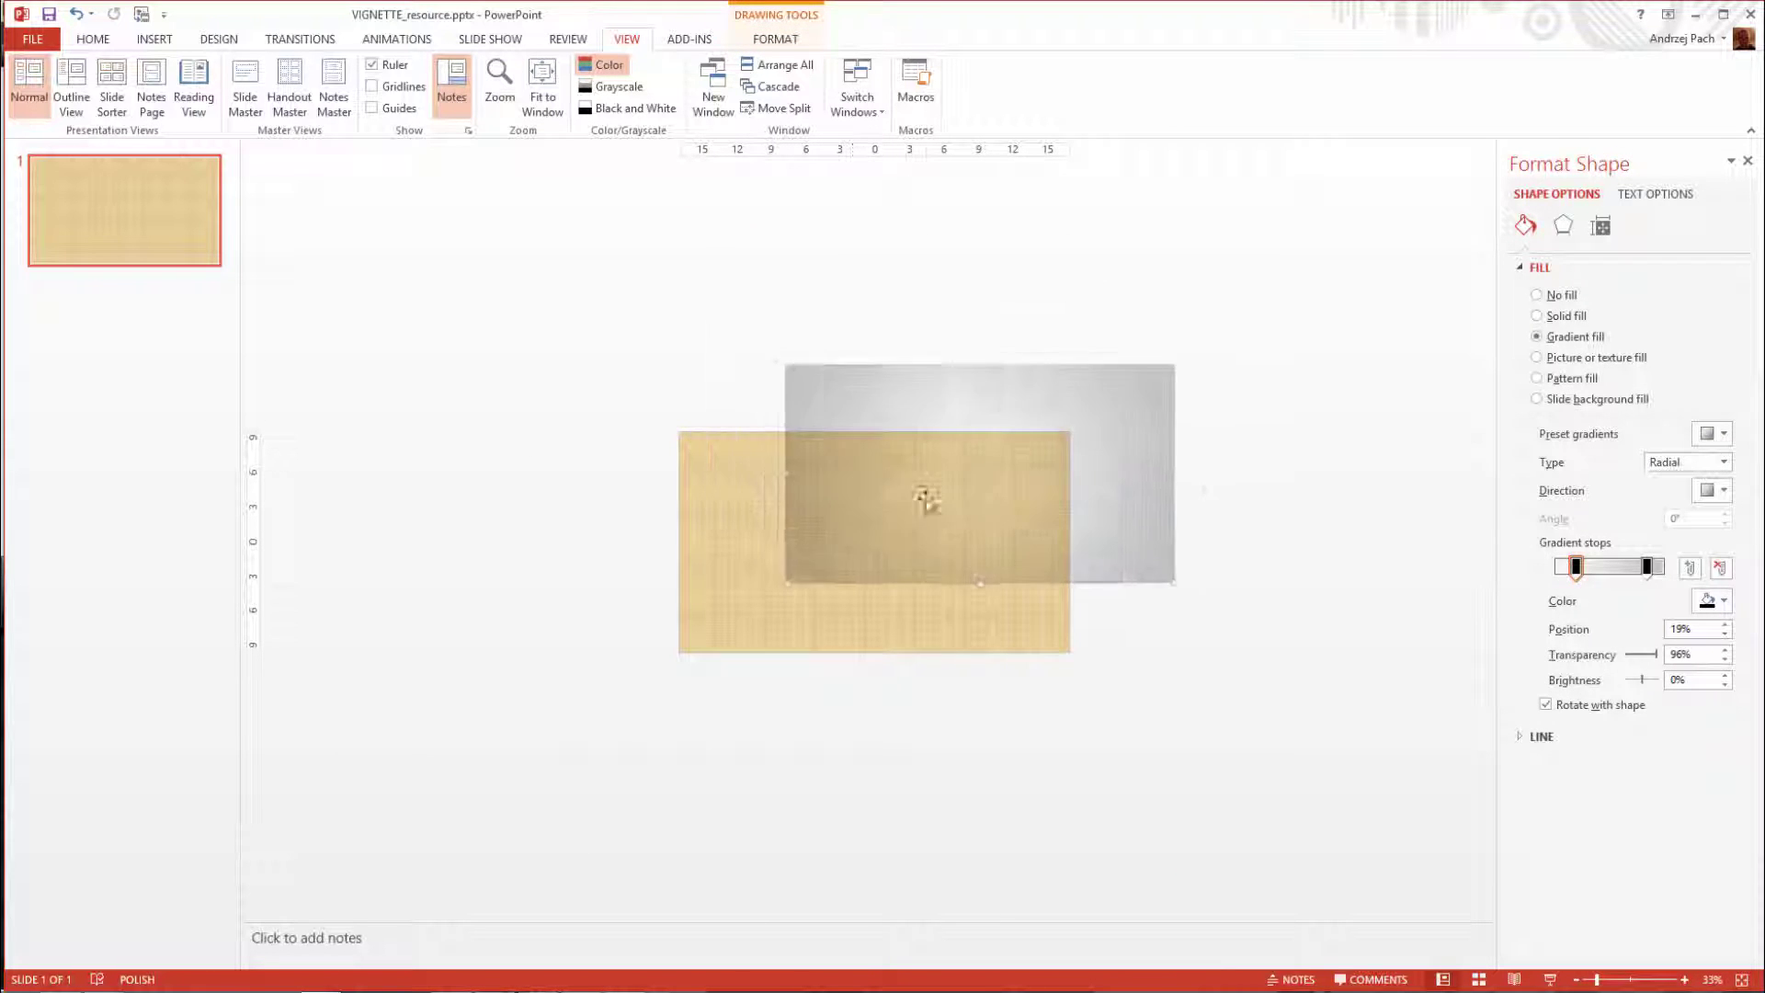
{"action": "left_click", "coordinate": [654, 492]}
{"action": "left_click", "coordinate": [941, 476]}
{"action": "left_click", "coordinate": [736, 500]}
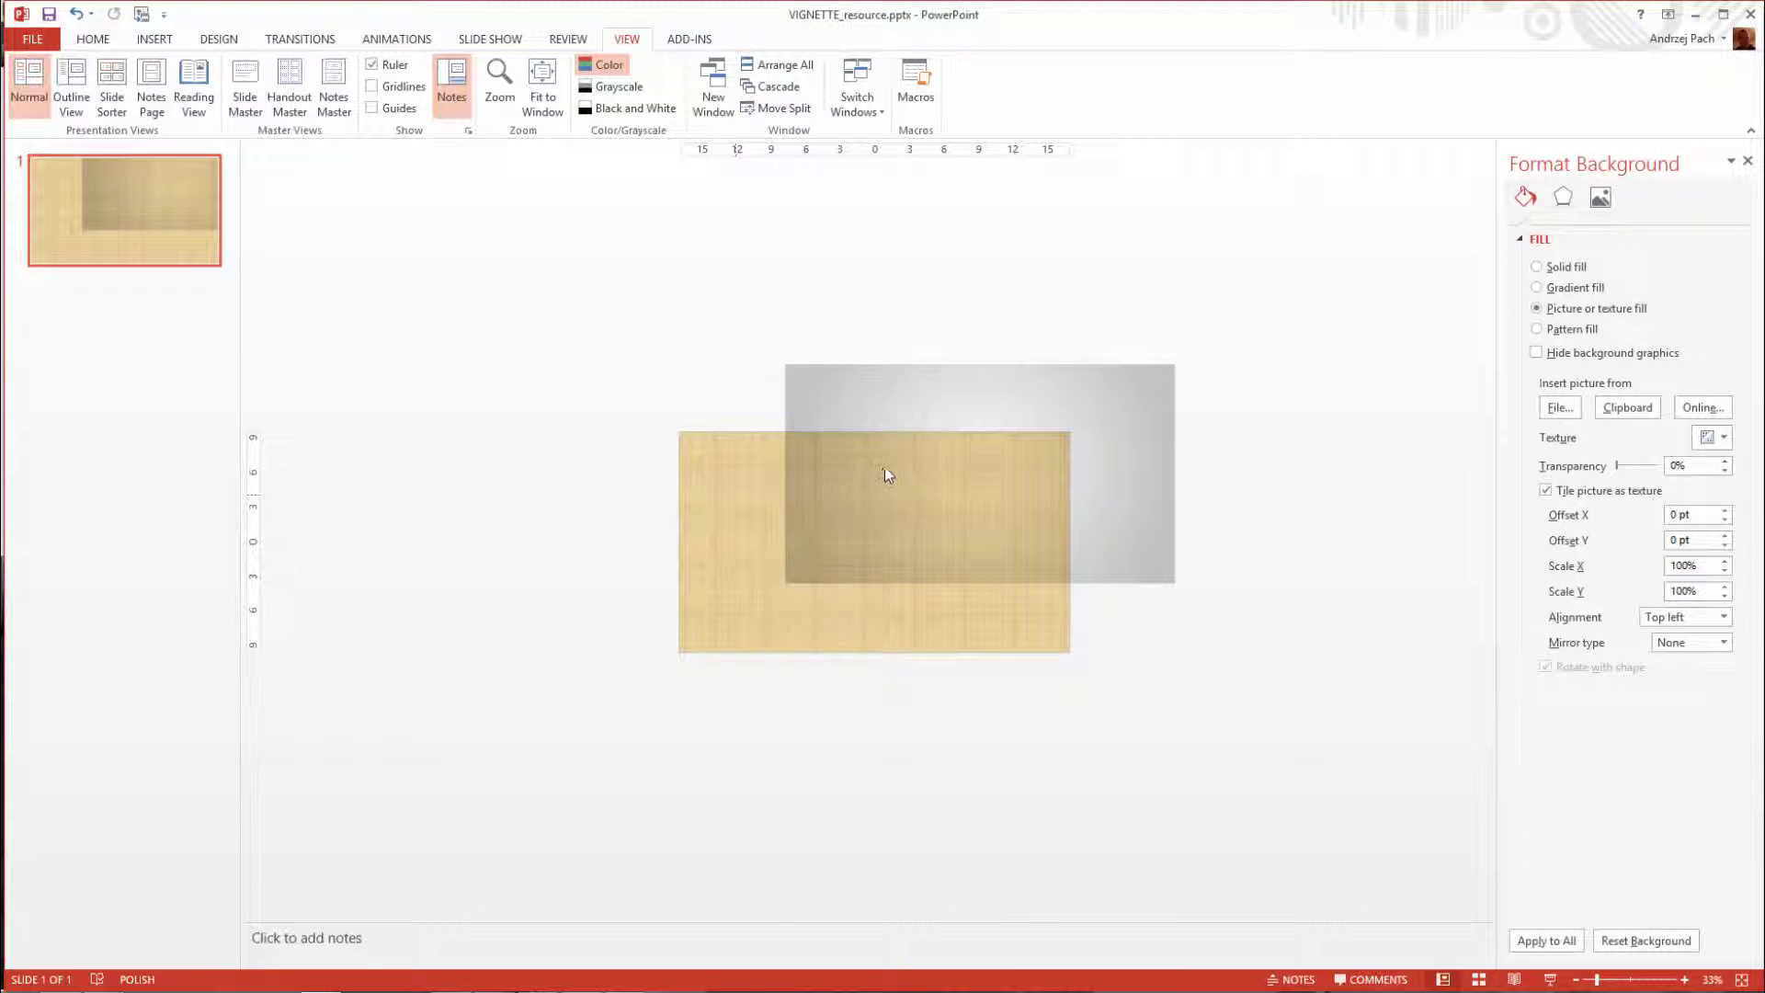
{"action": "mouse_move", "coordinate": [887, 459]}
{"action": "left_mouse_down"}
{"action": "mouse_move", "coordinate": [960, 523]}
{"action": "mouse_move", "coordinate": [839, 733]}
{"action": "mouse_move", "coordinate": [790, 773]}
{"action": "left_mouse_up"}
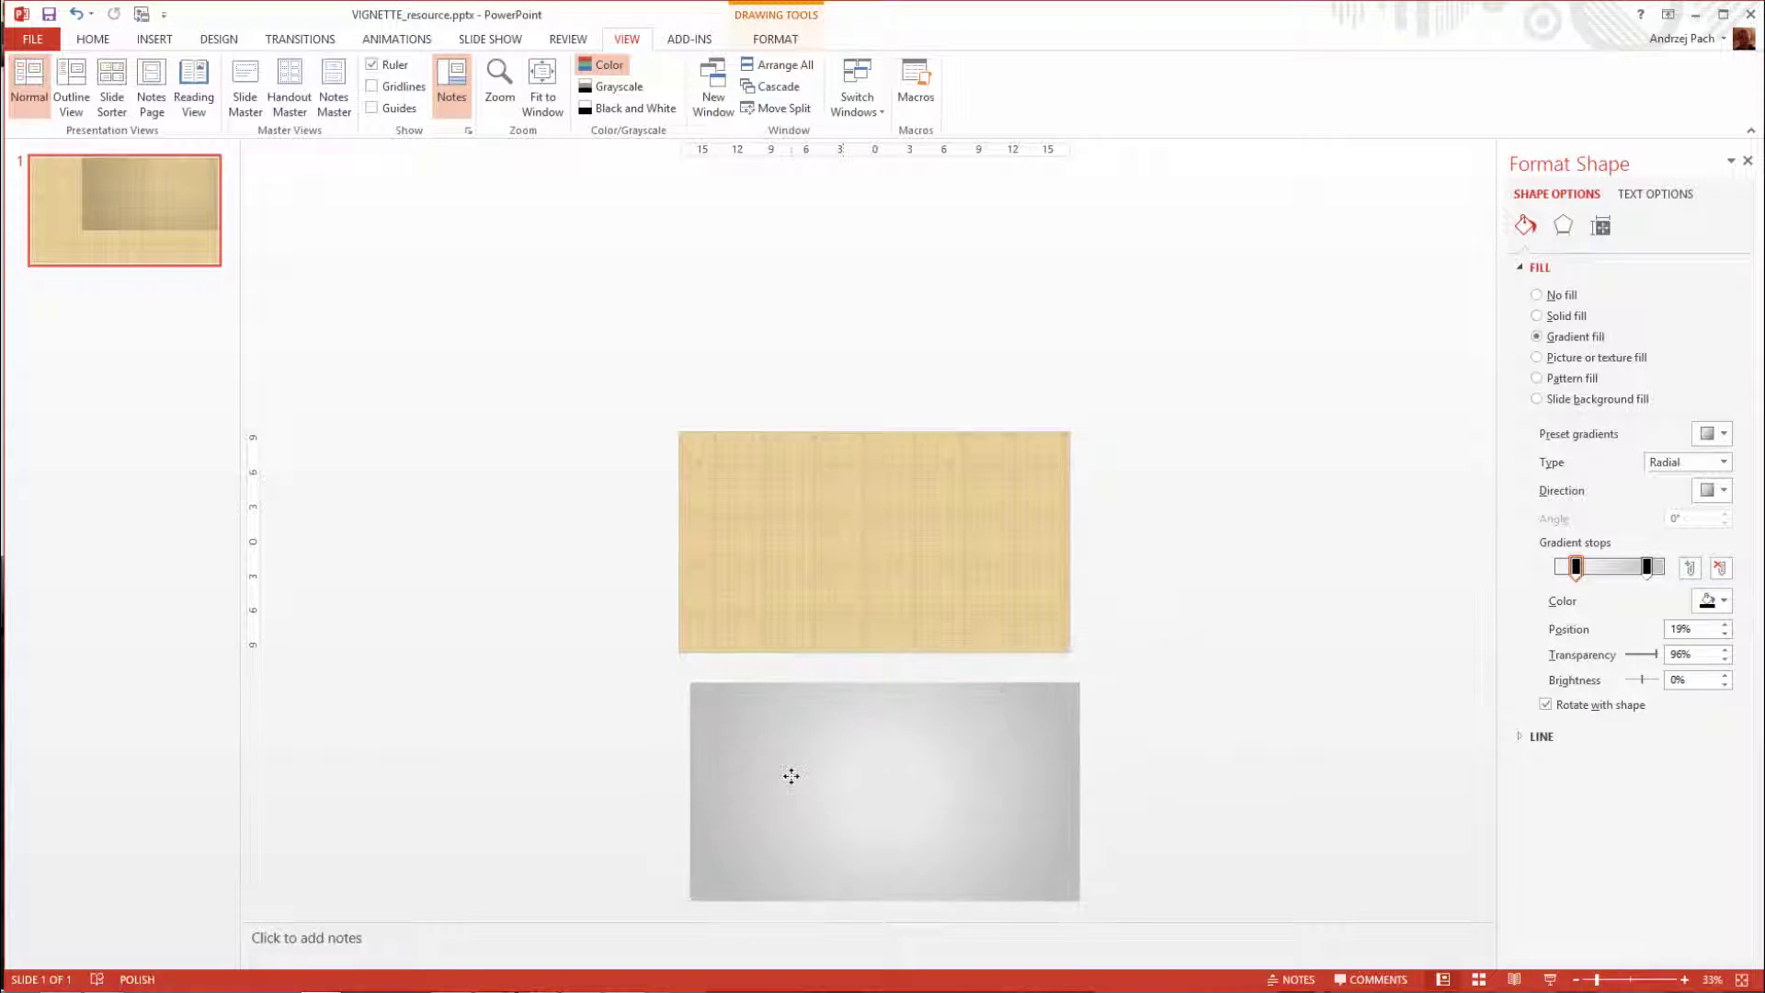
{"action": "scroll", "coordinate": [784, 721], "scroll_direction": "up", "scroll_amount": 2}
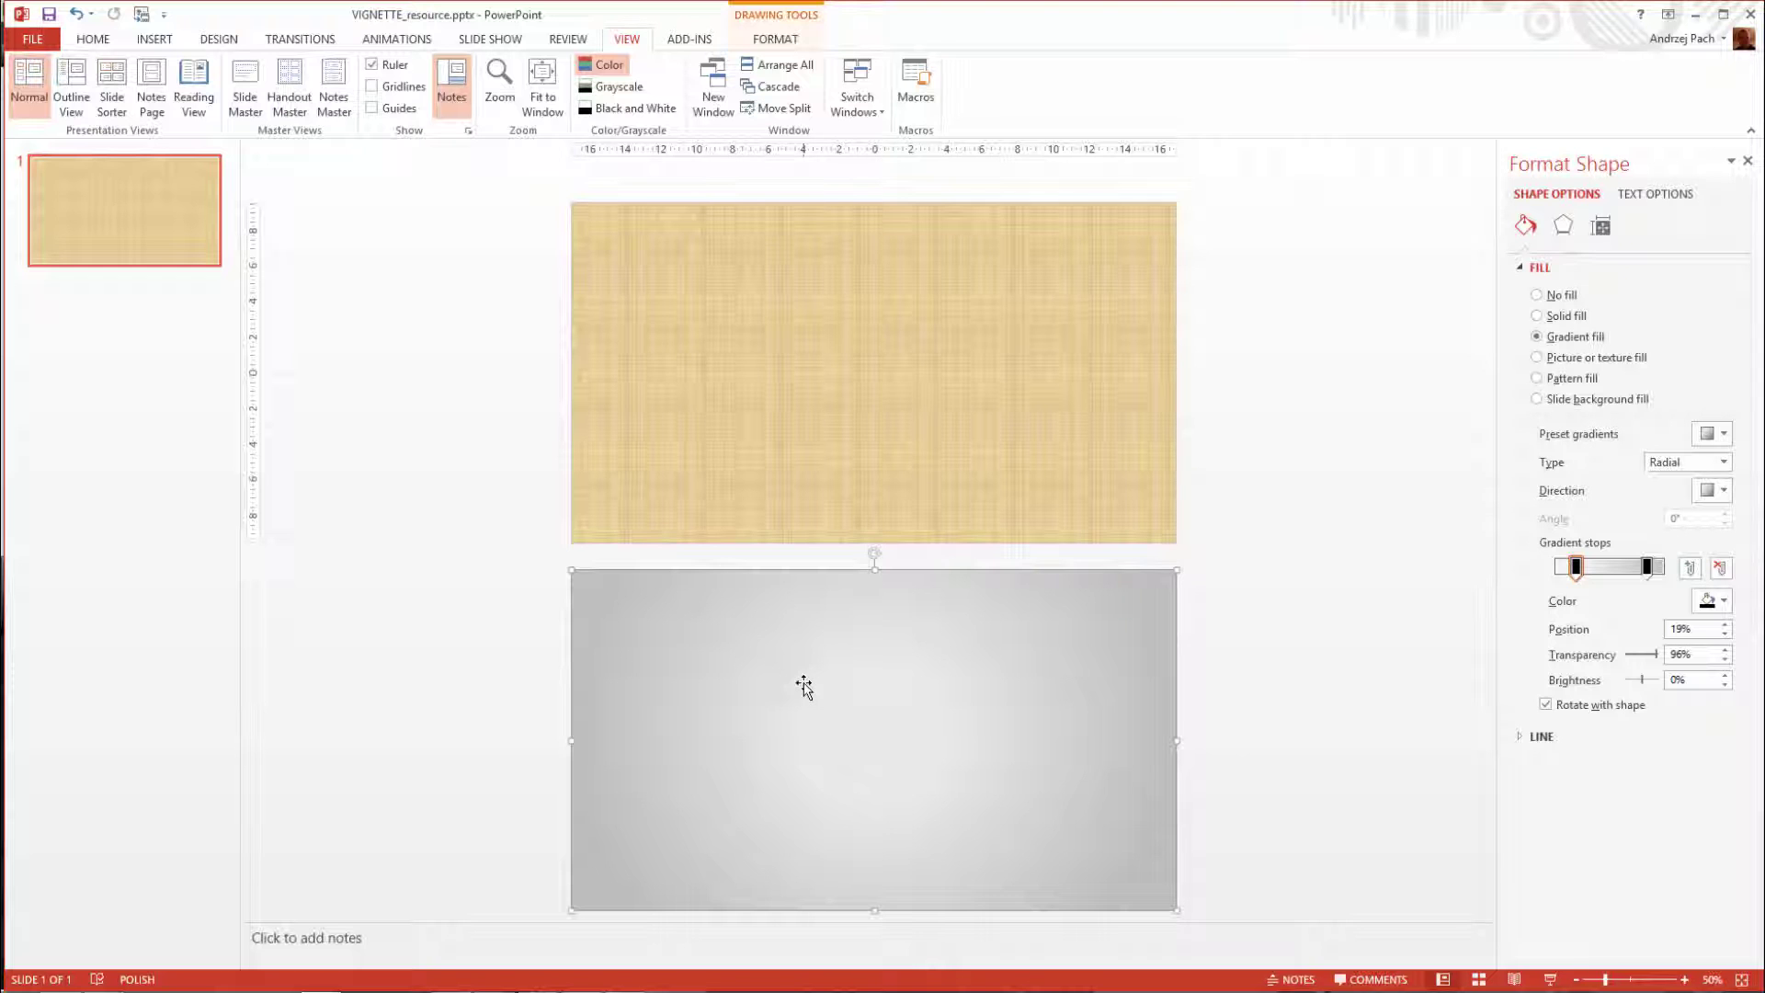
{"action": "left_click_drag", "start_coordinate": [804, 695], "coordinate": [807, 331]}
{"action": "left_click", "coordinate": [1033, 776]}
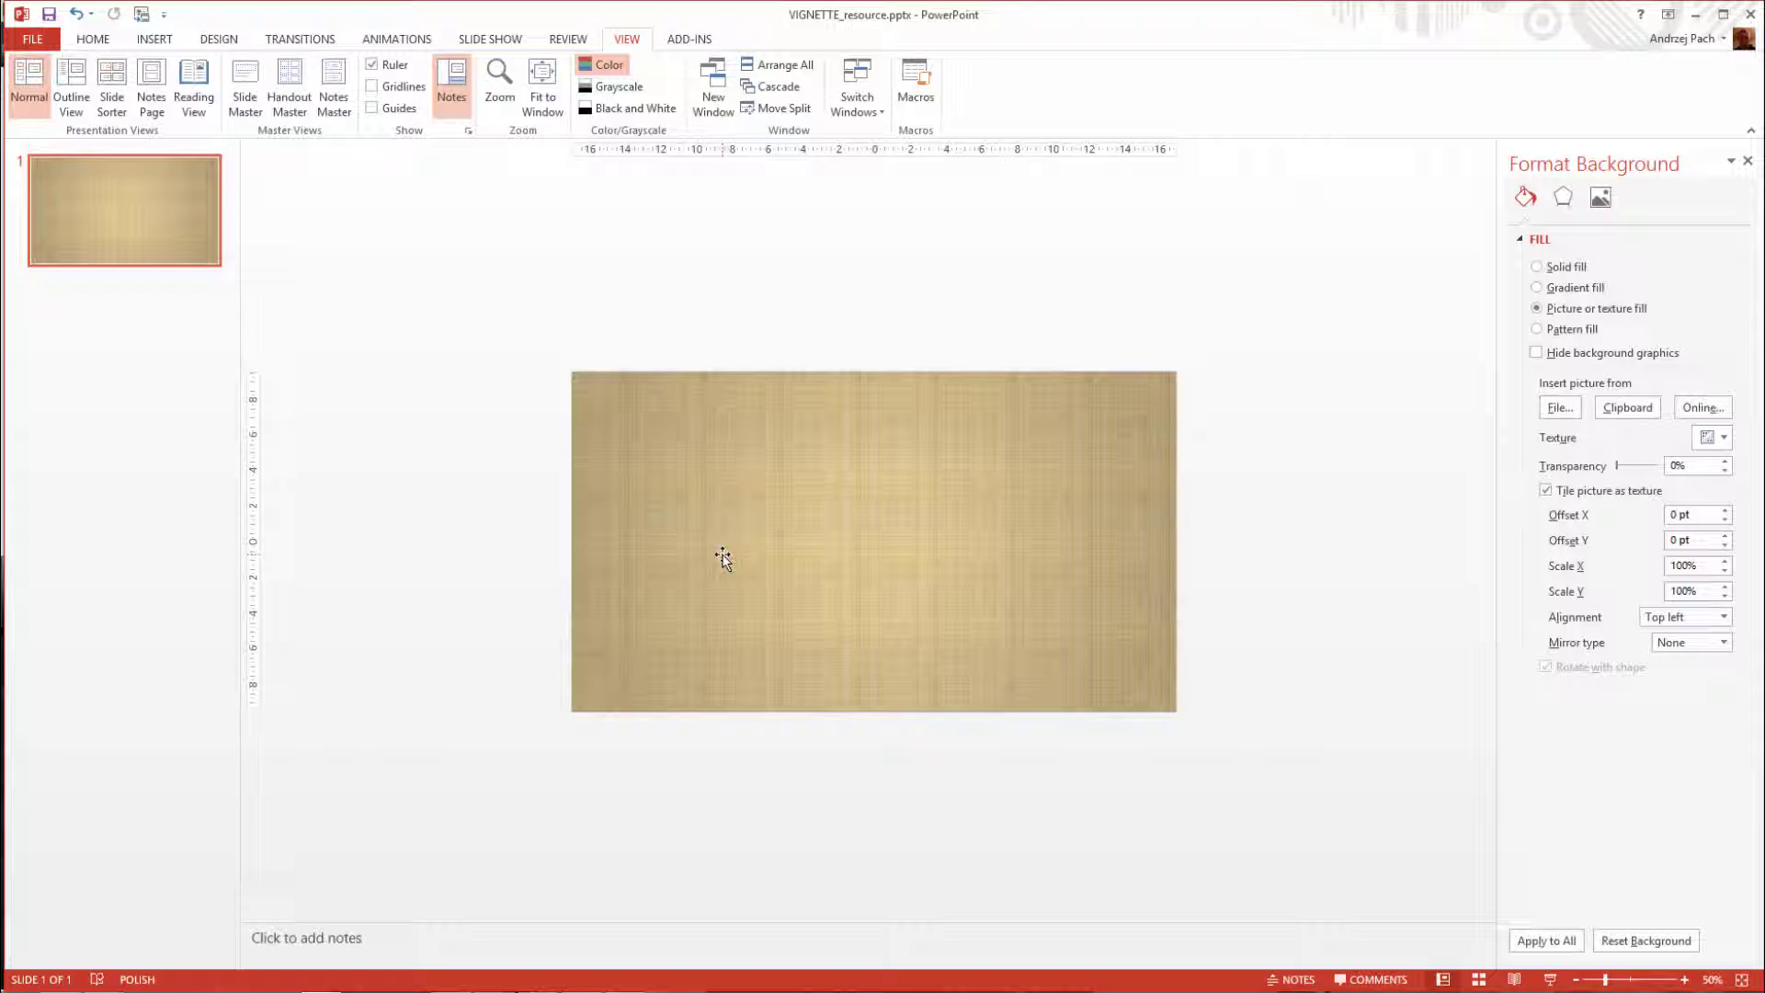
{"action": "mouse_move", "coordinate": [883, 426]}
{"action": "left_mouse_down"}
{"action": "mouse_move", "coordinate": [869, 771]}
{"action": "mouse_move", "coordinate": [875, 756]}
{"action": "left_mouse_up"}
{"action": "scroll", "coordinate": [875, 756], "scroll_direction": "down", "scroll_amount": 3}
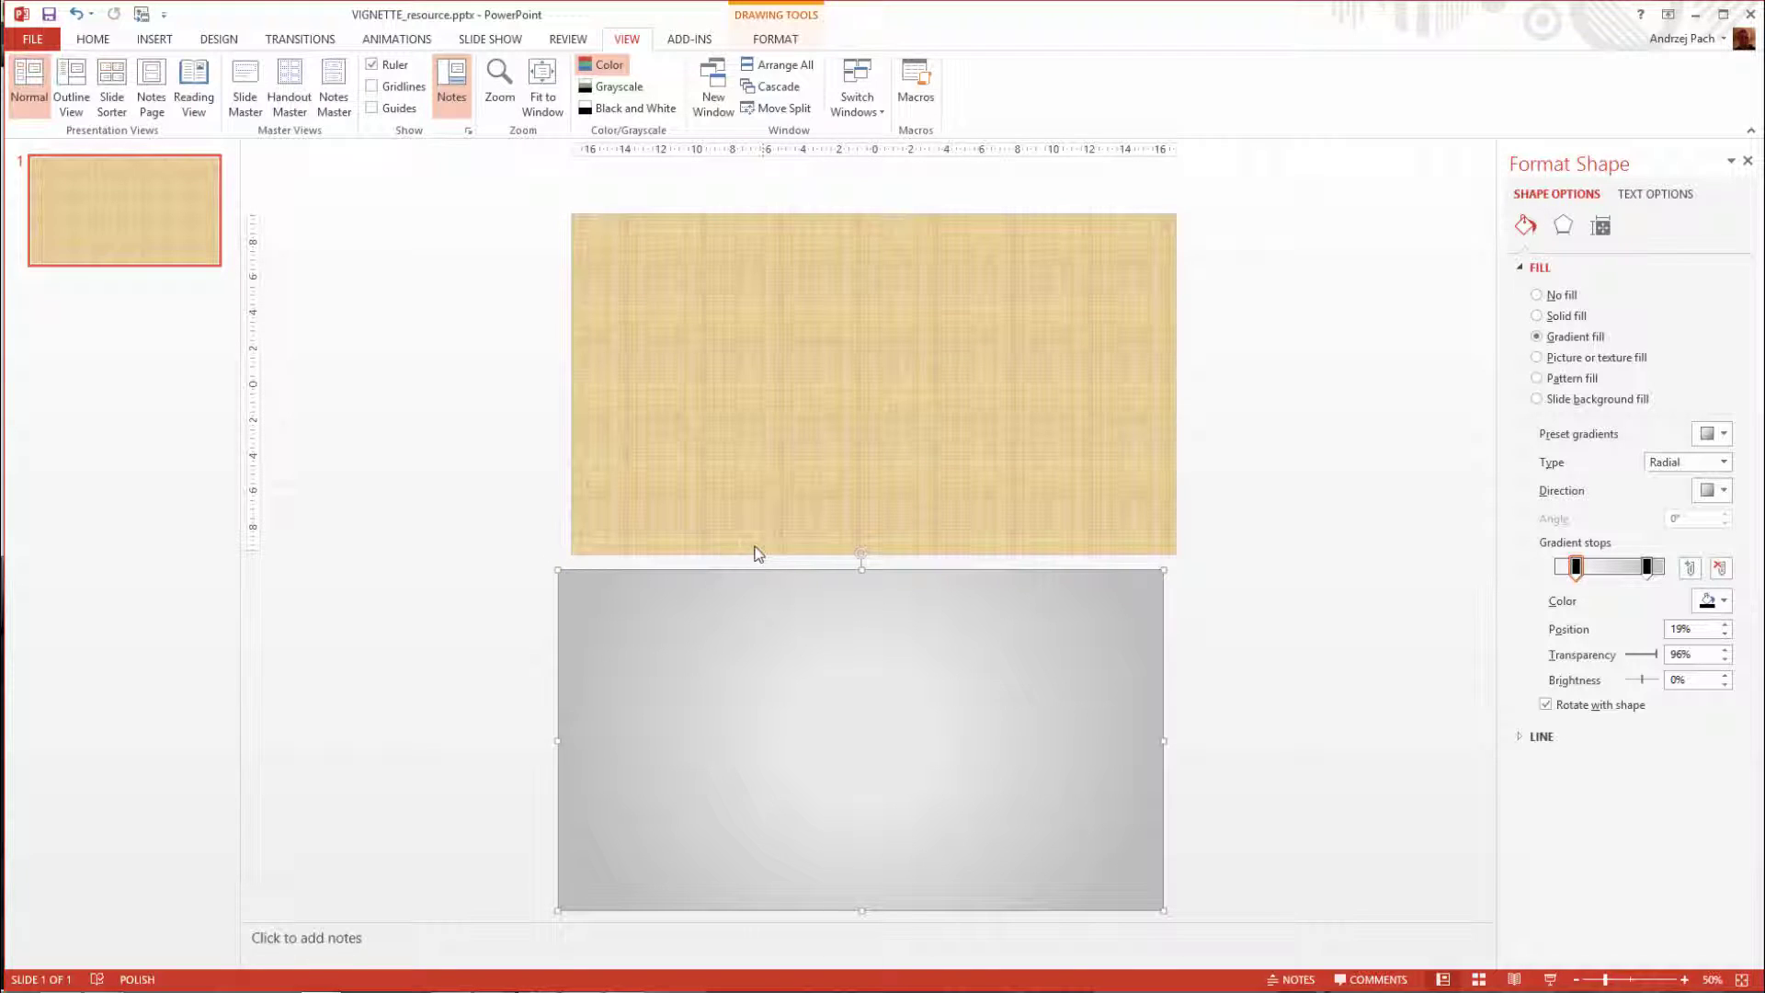
{"action": "left_click_drag", "start_coordinate": [776, 713], "coordinate": [776, 398]}
{"action": "scroll", "coordinate": [776, 398], "scroll_direction": "up", "scroll_amount": 3}
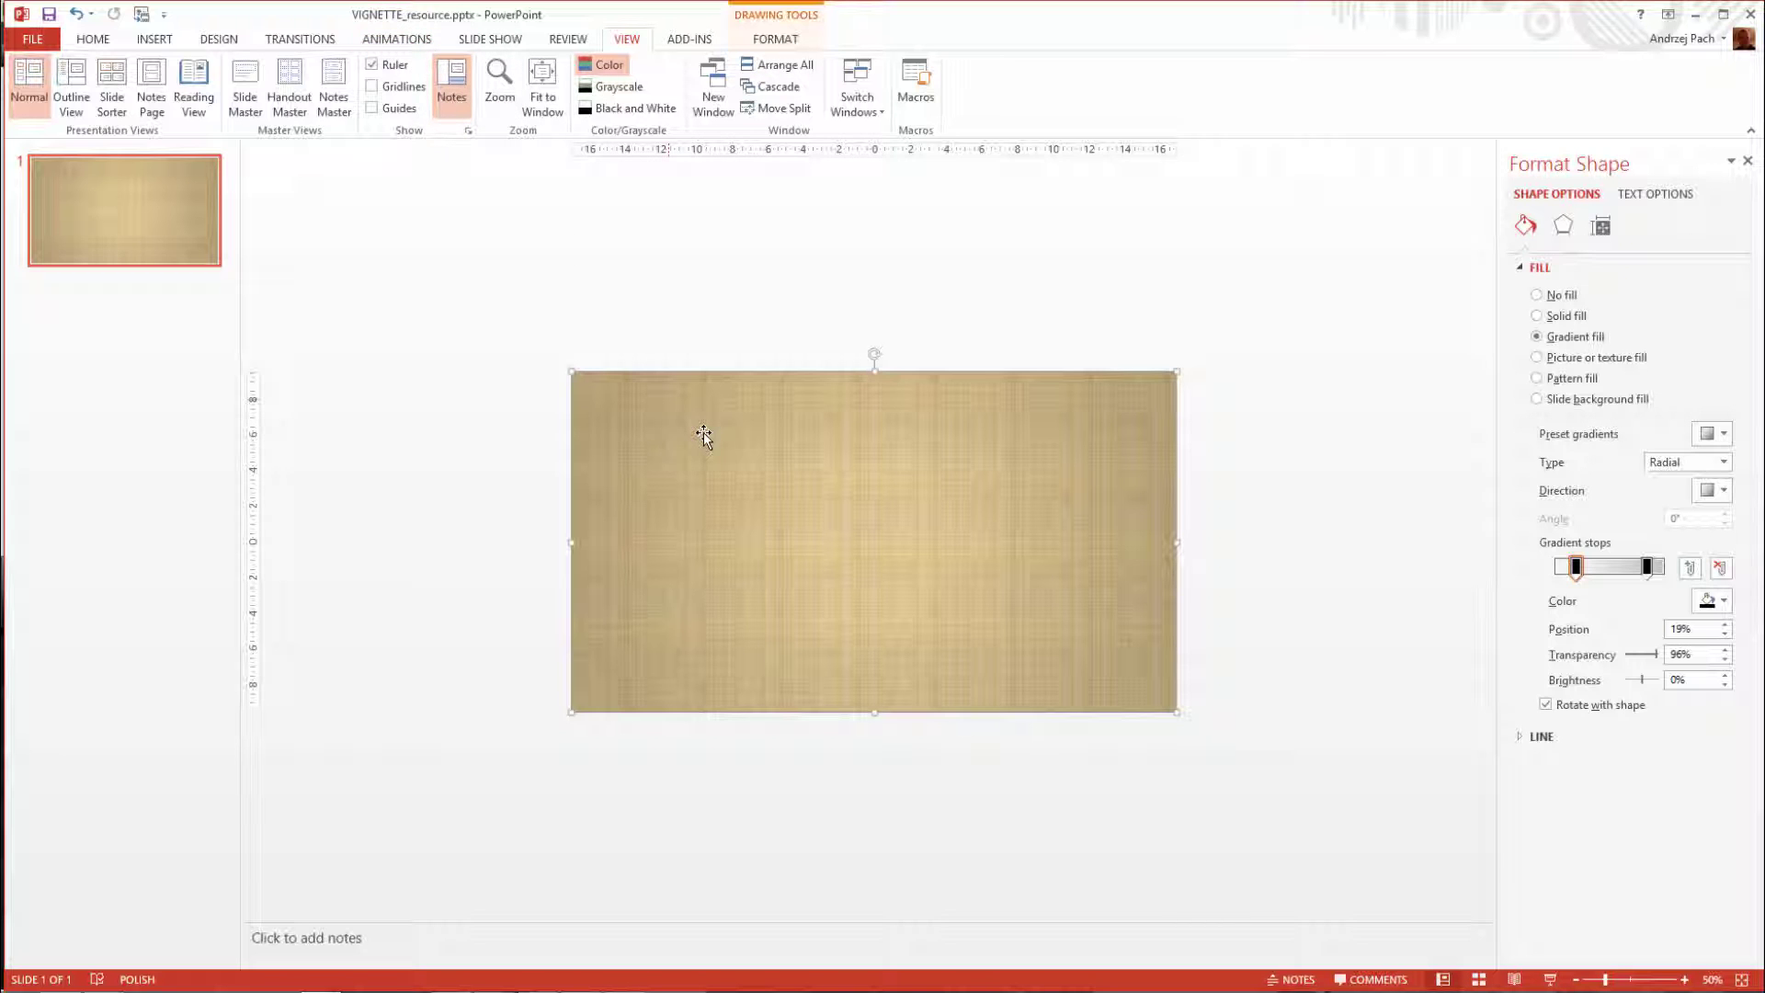
{"action": "left_click_drag", "start_coordinate": [828, 481], "coordinate": [823, 835]}
{"action": "scroll", "coordinate": [1160, 721], "scroll_direction": "down", "scroll_amount": 3}
{"action": "left_click", "coordinate": [492, 304]}
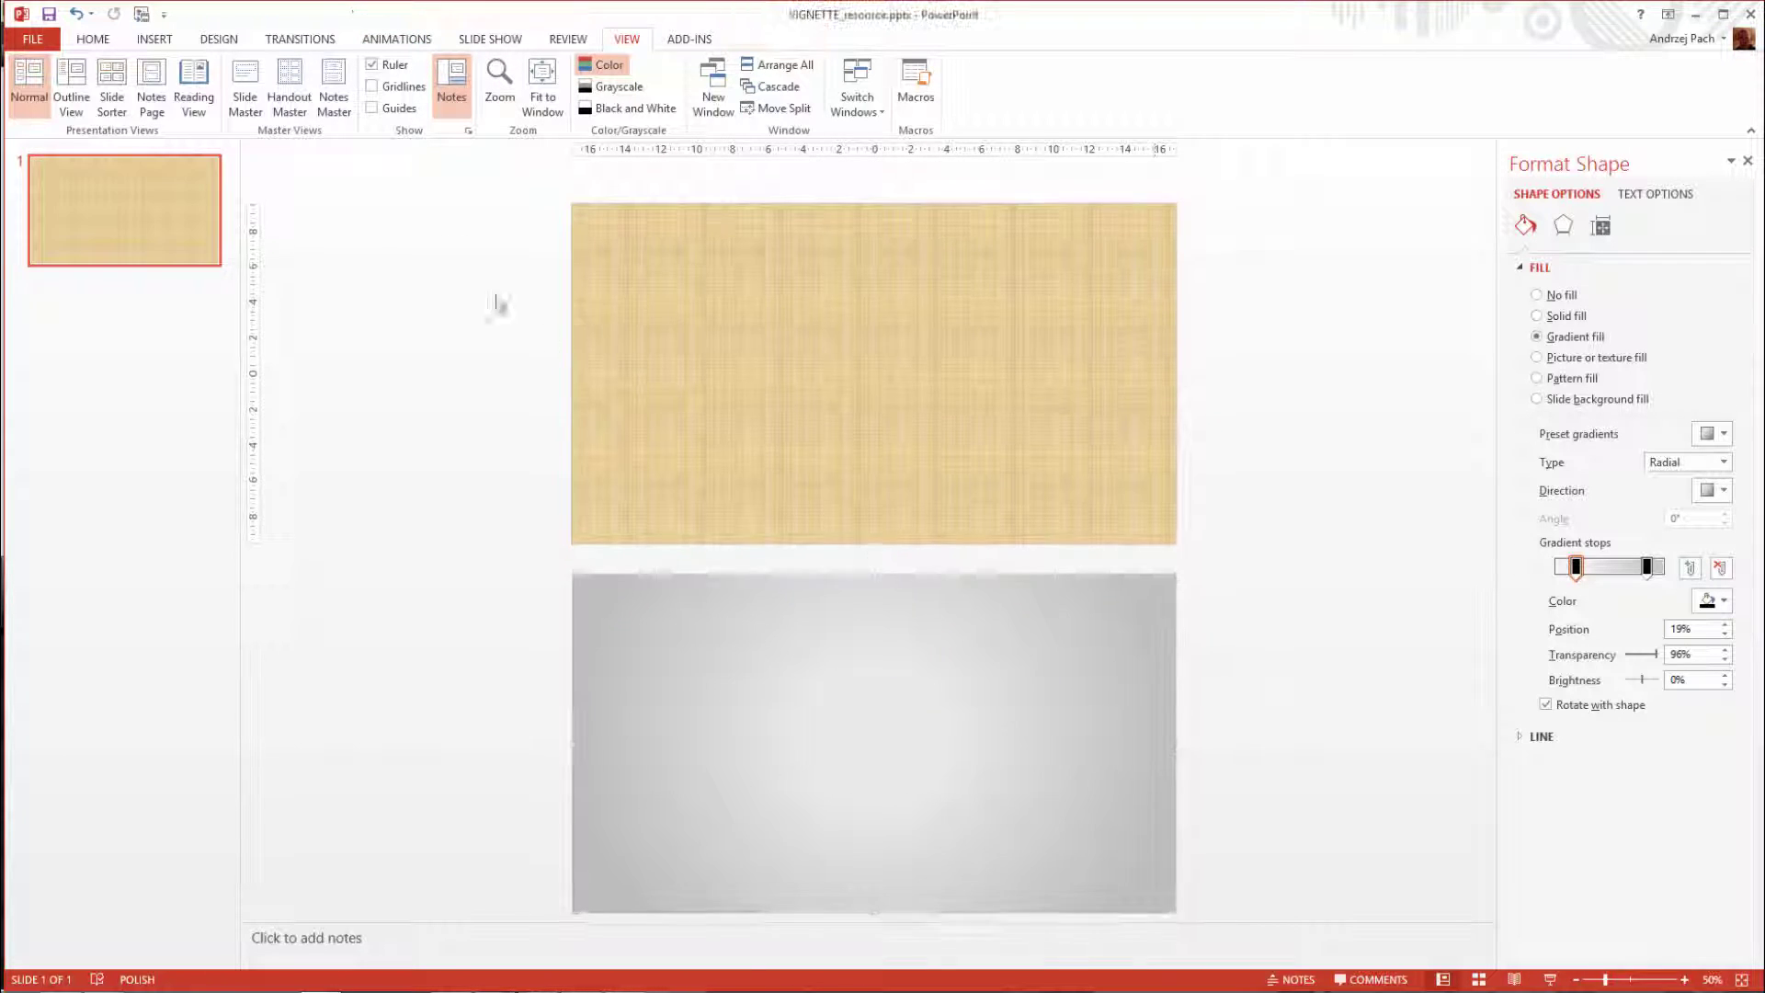
{"action": "left_click", "coordinate": [771, 665]}
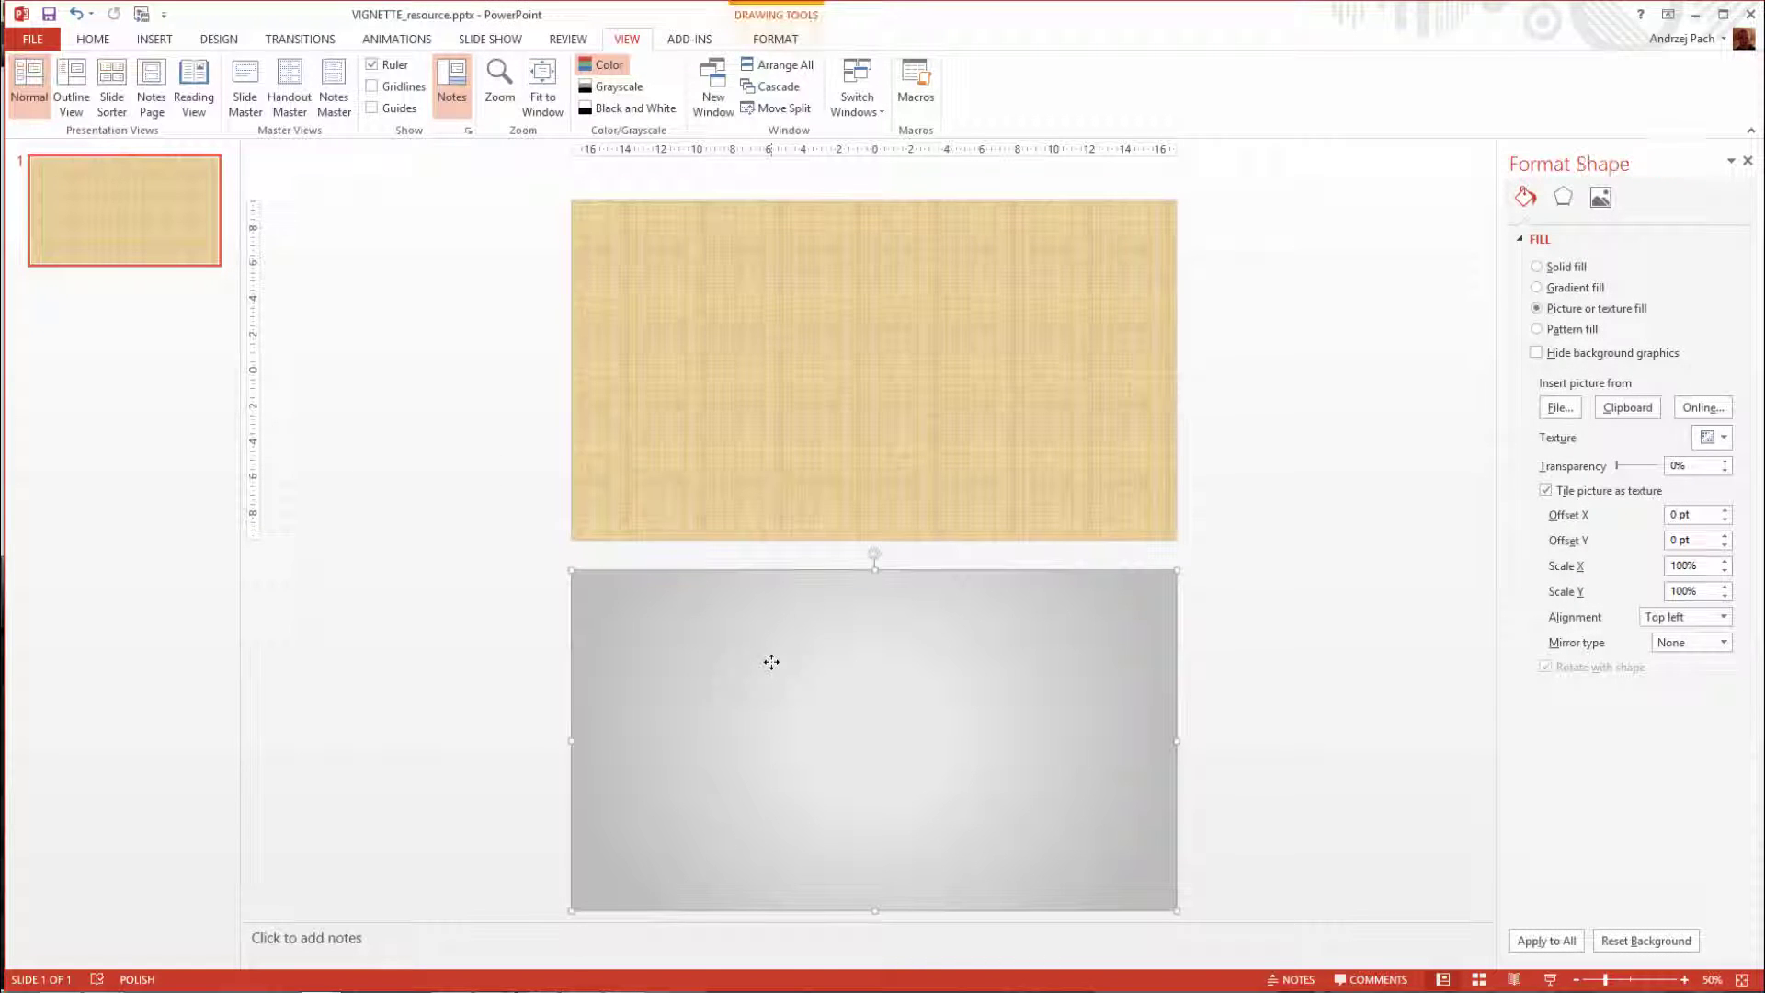
{"action": "right_click", "coordinate": [772, 666]}
{"action": "left_click", "coordinate": [845, 655]}
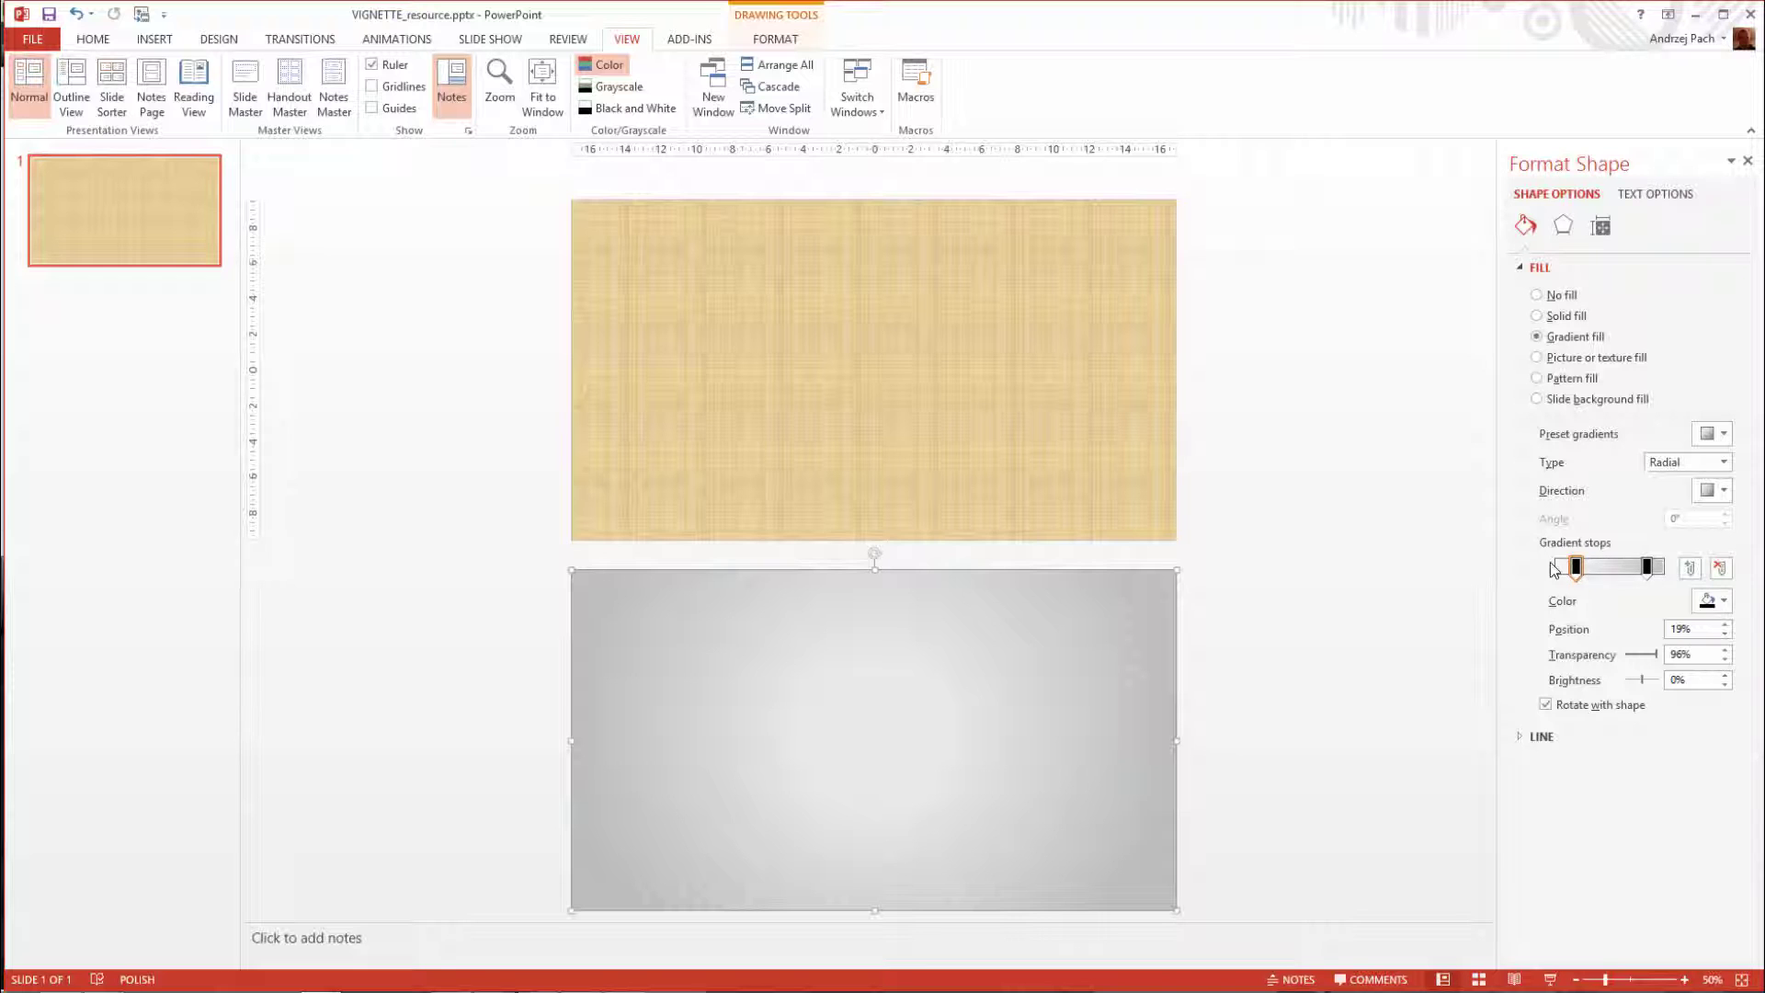
- Make the first gradient stop dark blue at 22% position with 58% transparency
{"action": "left_click_drag", "start_coordinate": [1581, 579], "coordinate": [1584, 582]}
{"action": "left_click", "coordinate": [1712, 600]}
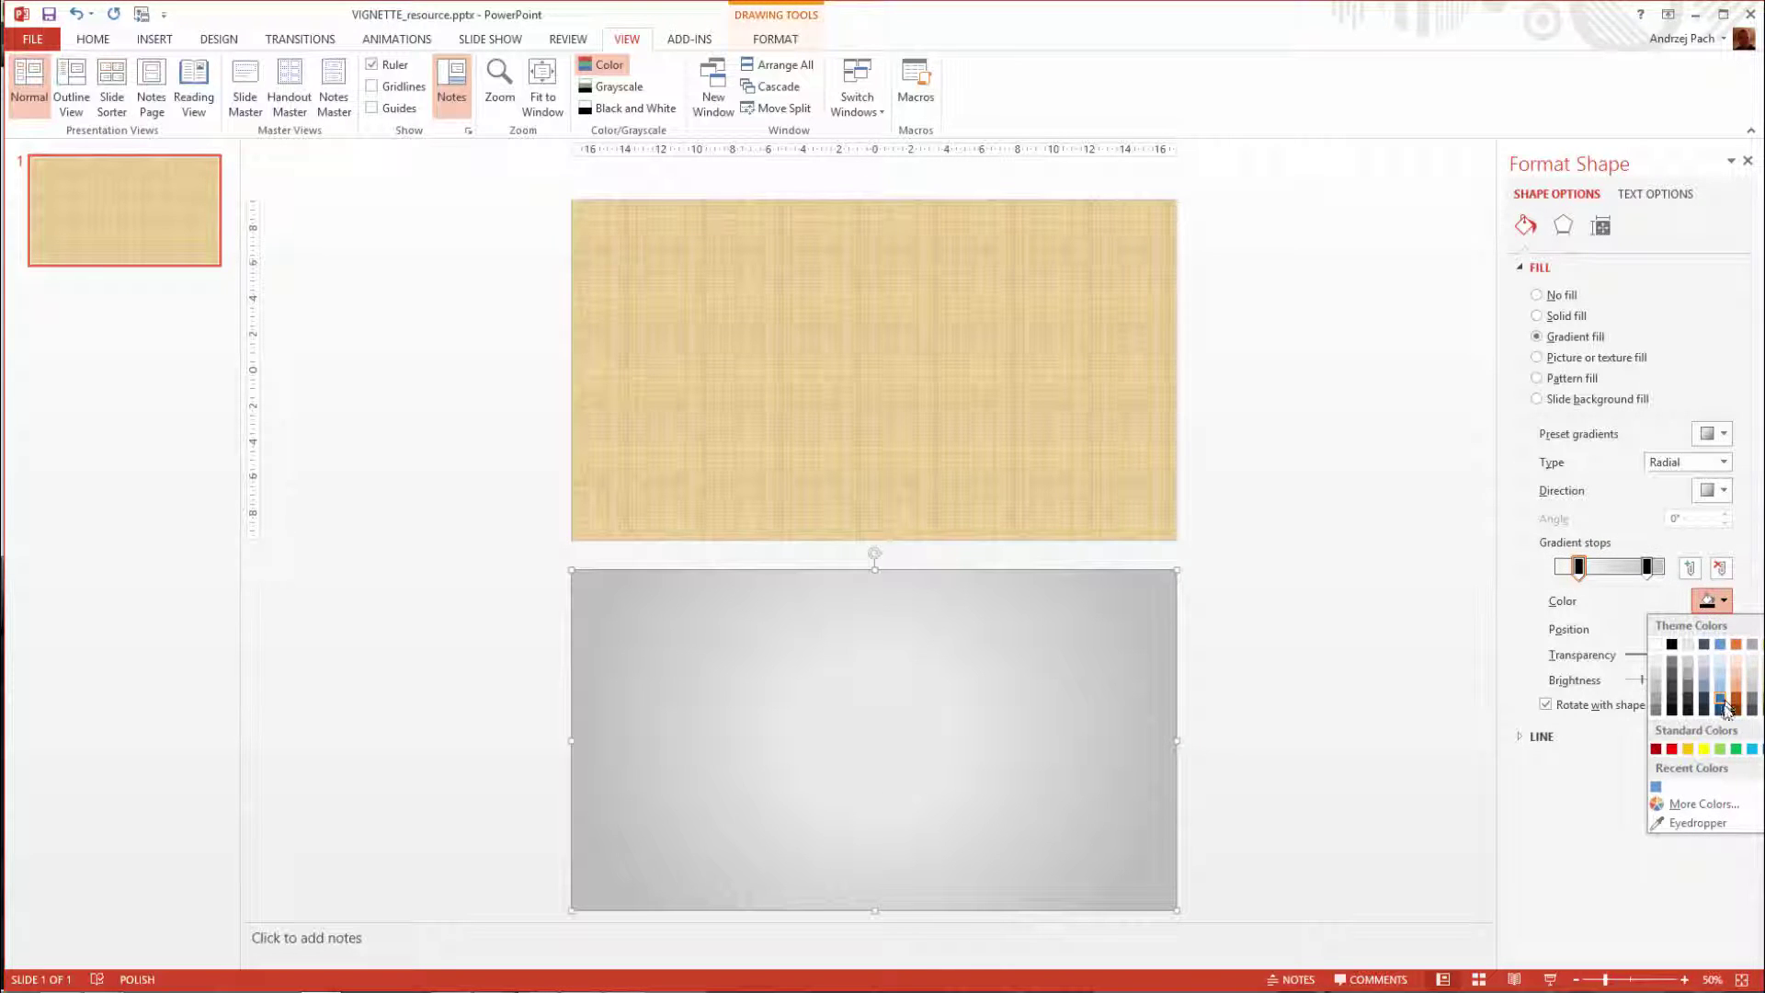
{"action": "left_click", "coordinate": [1721, 704]}
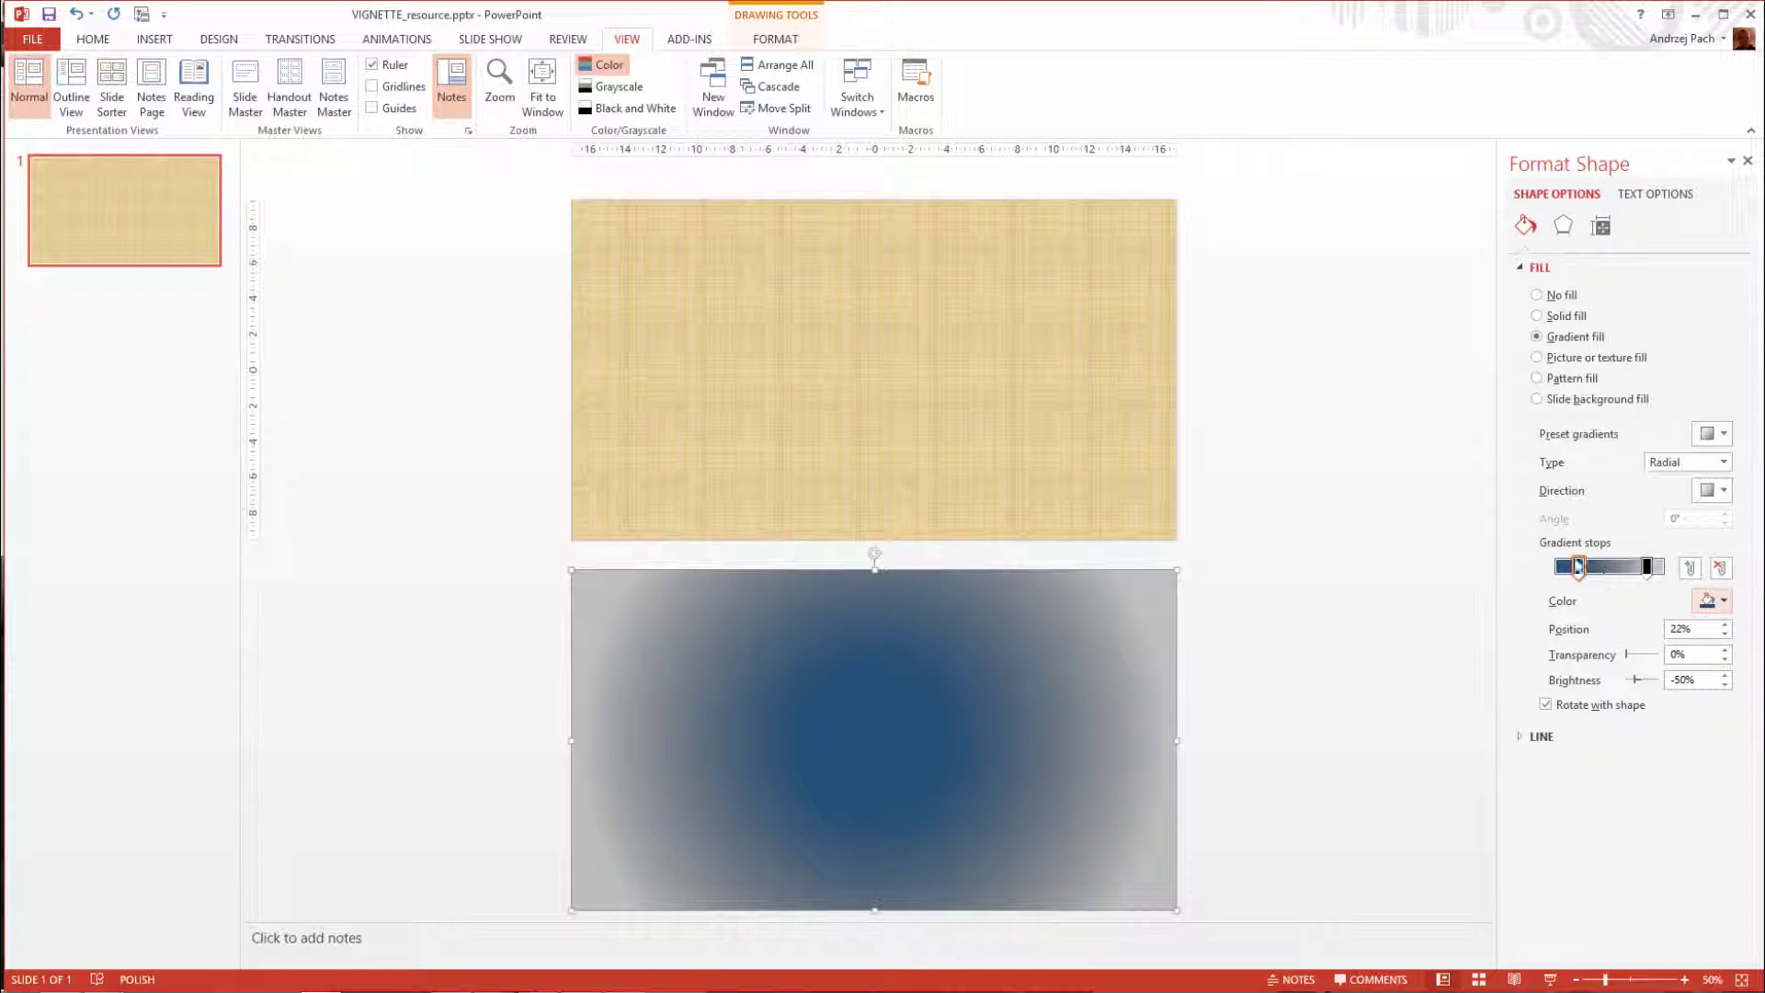
{"action": "left_click_drag", "start_coordinate": [1635, 657], "coordinate": [1648, 655]}
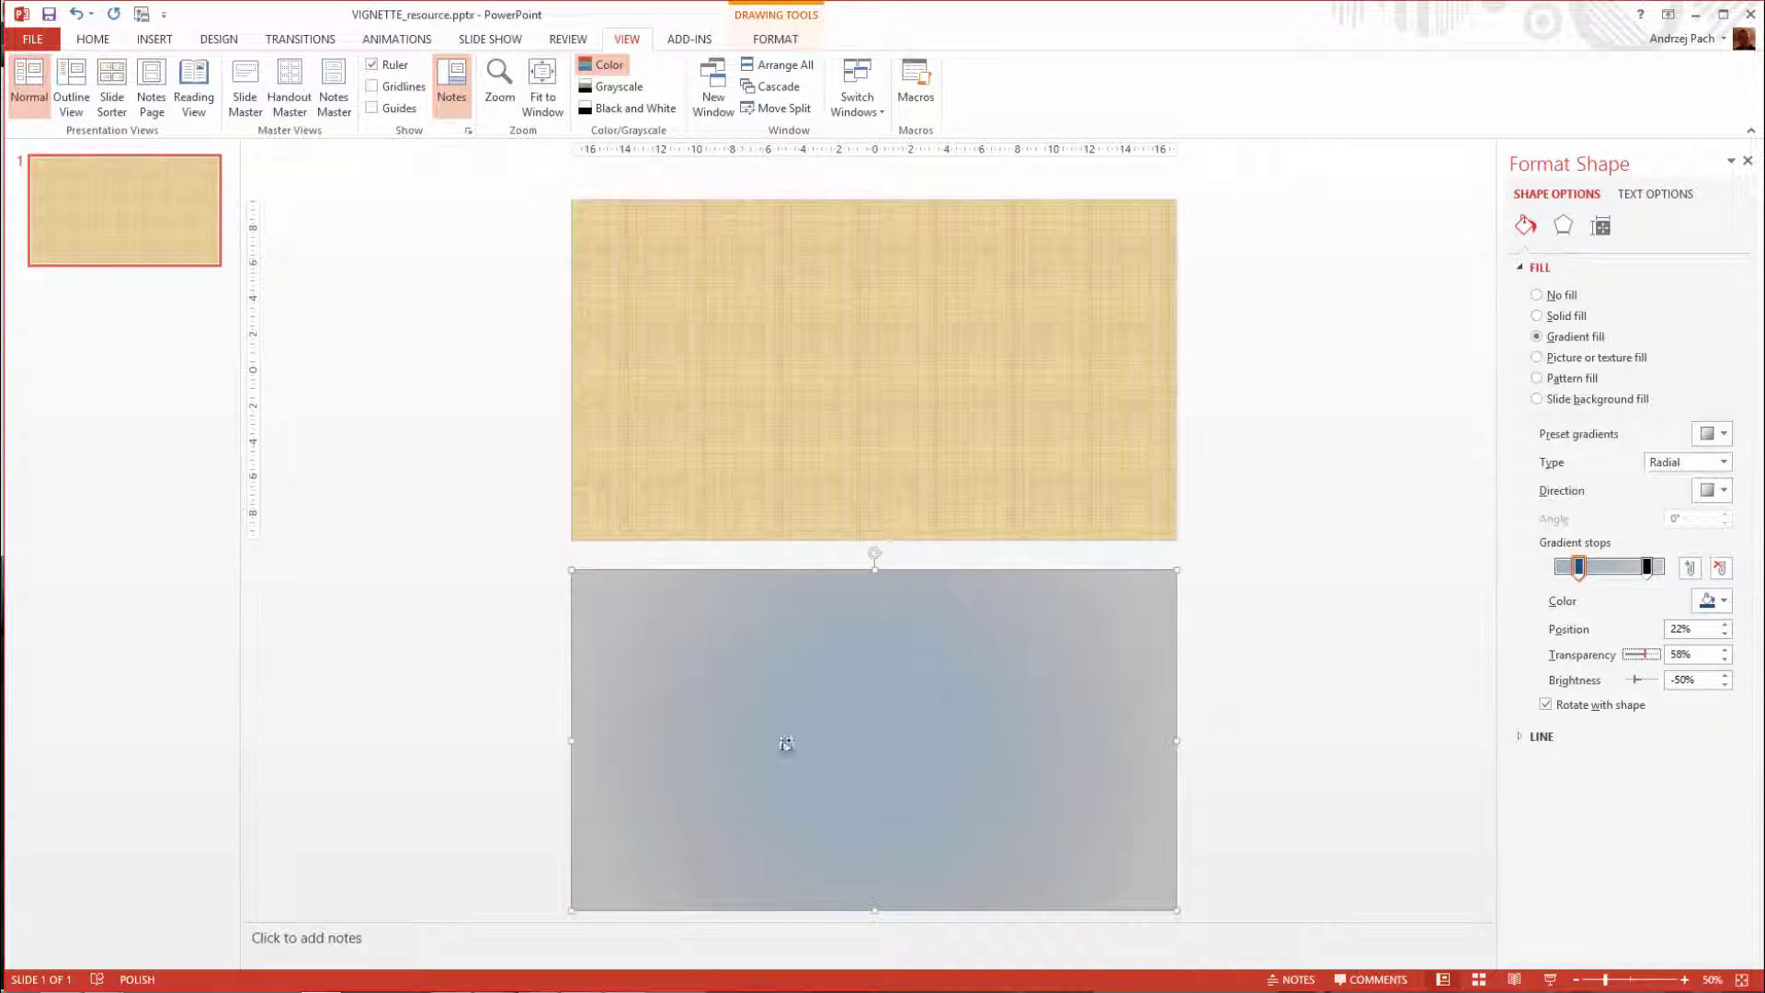
{"action": "left_click_drag", "start_coordinate": [893, 708], "coordinate": [881, 339]}
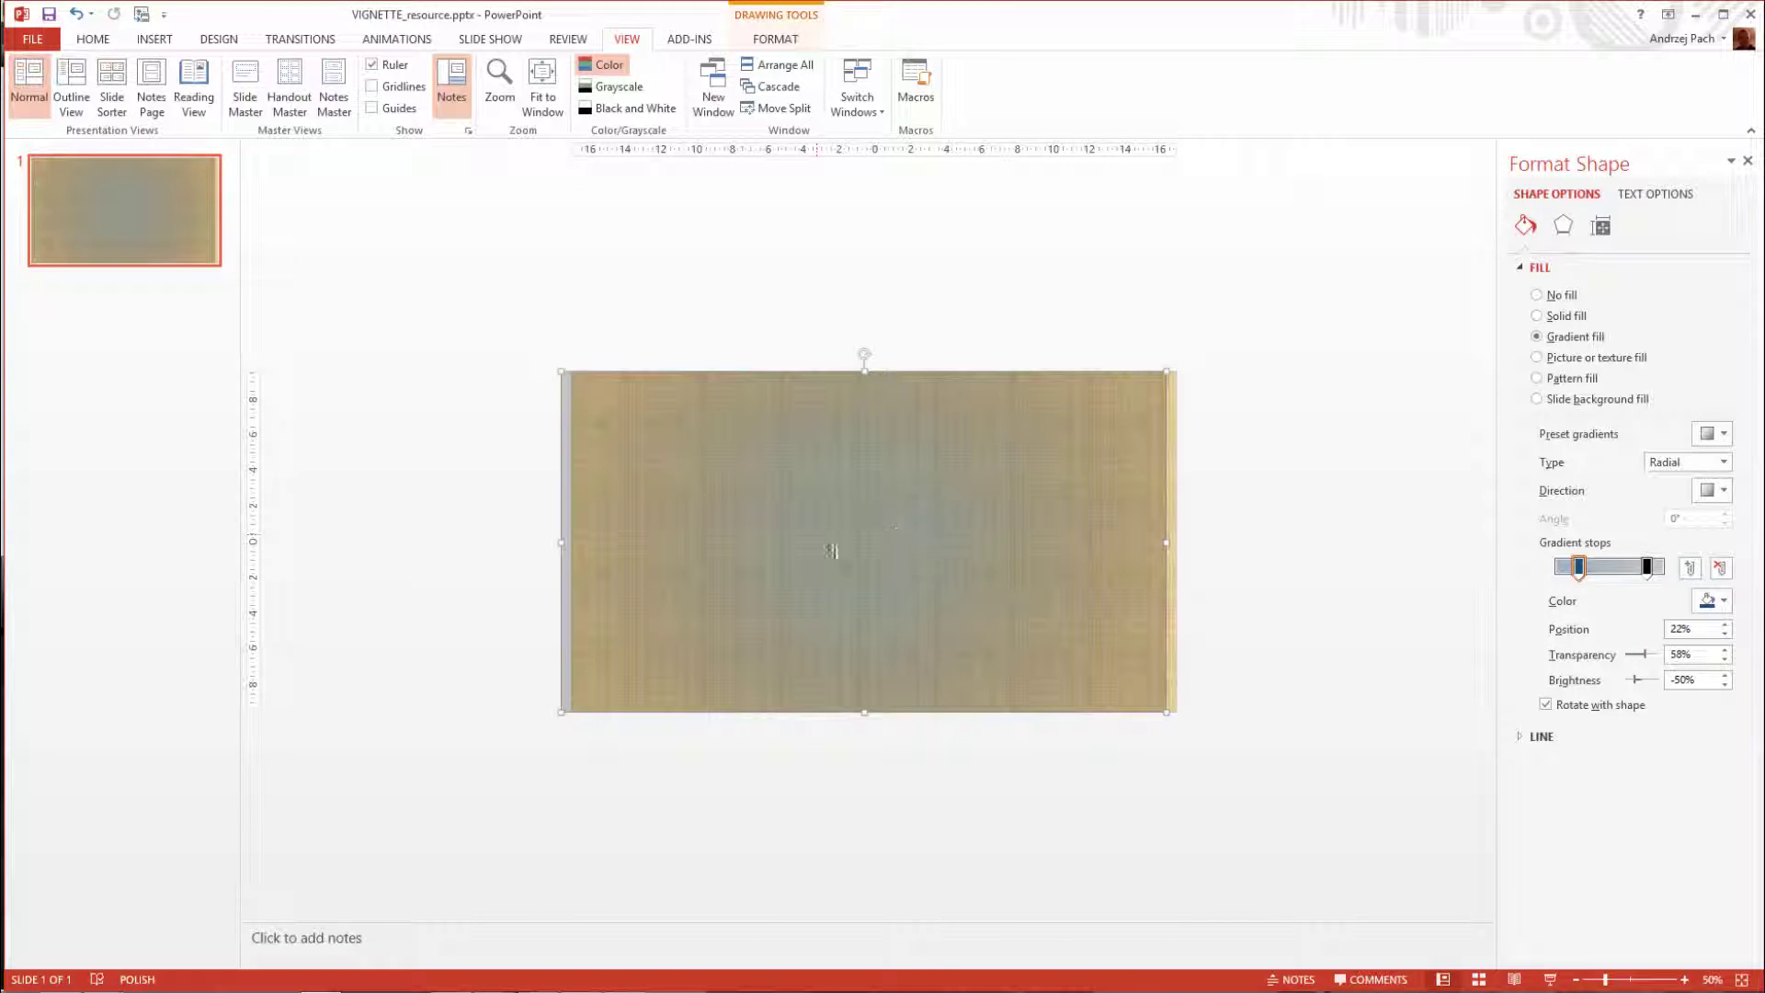
{"action": "key", "text": "ctrl+z"}
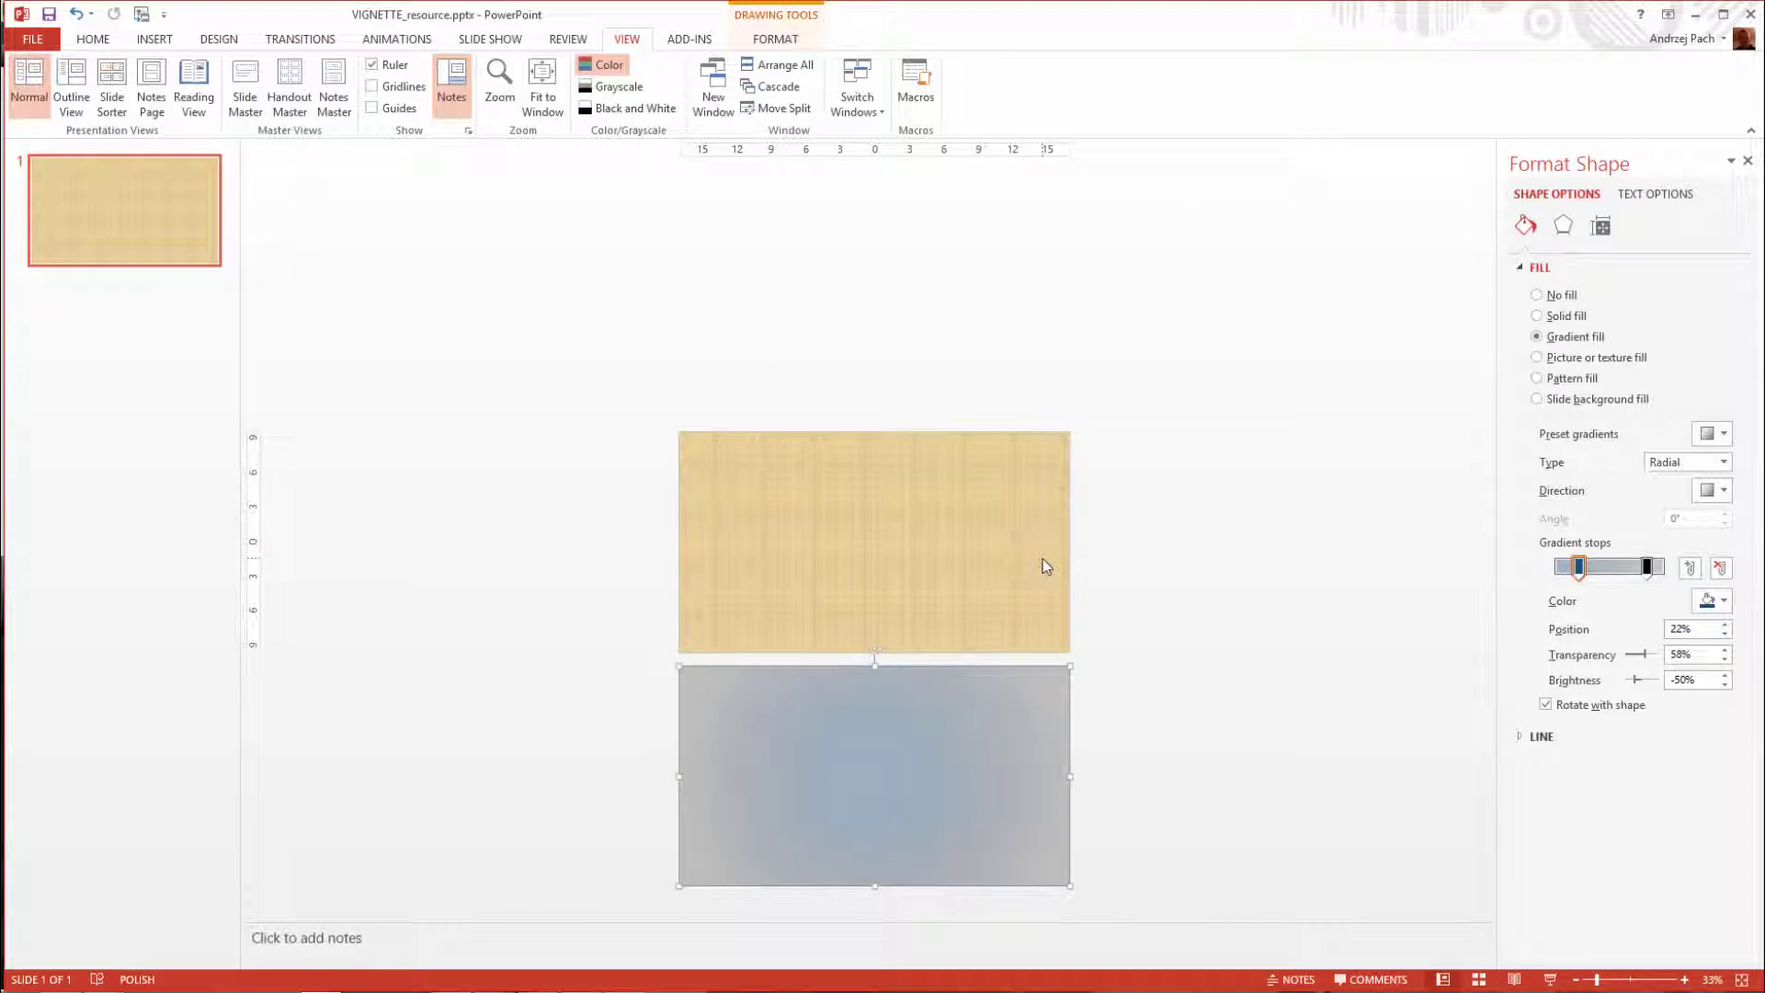
- Select the blue-tinted vignette rectangle and drag it from below the beige slide to above it
{"action": "left_click", "coordinate": [1149, 738]}
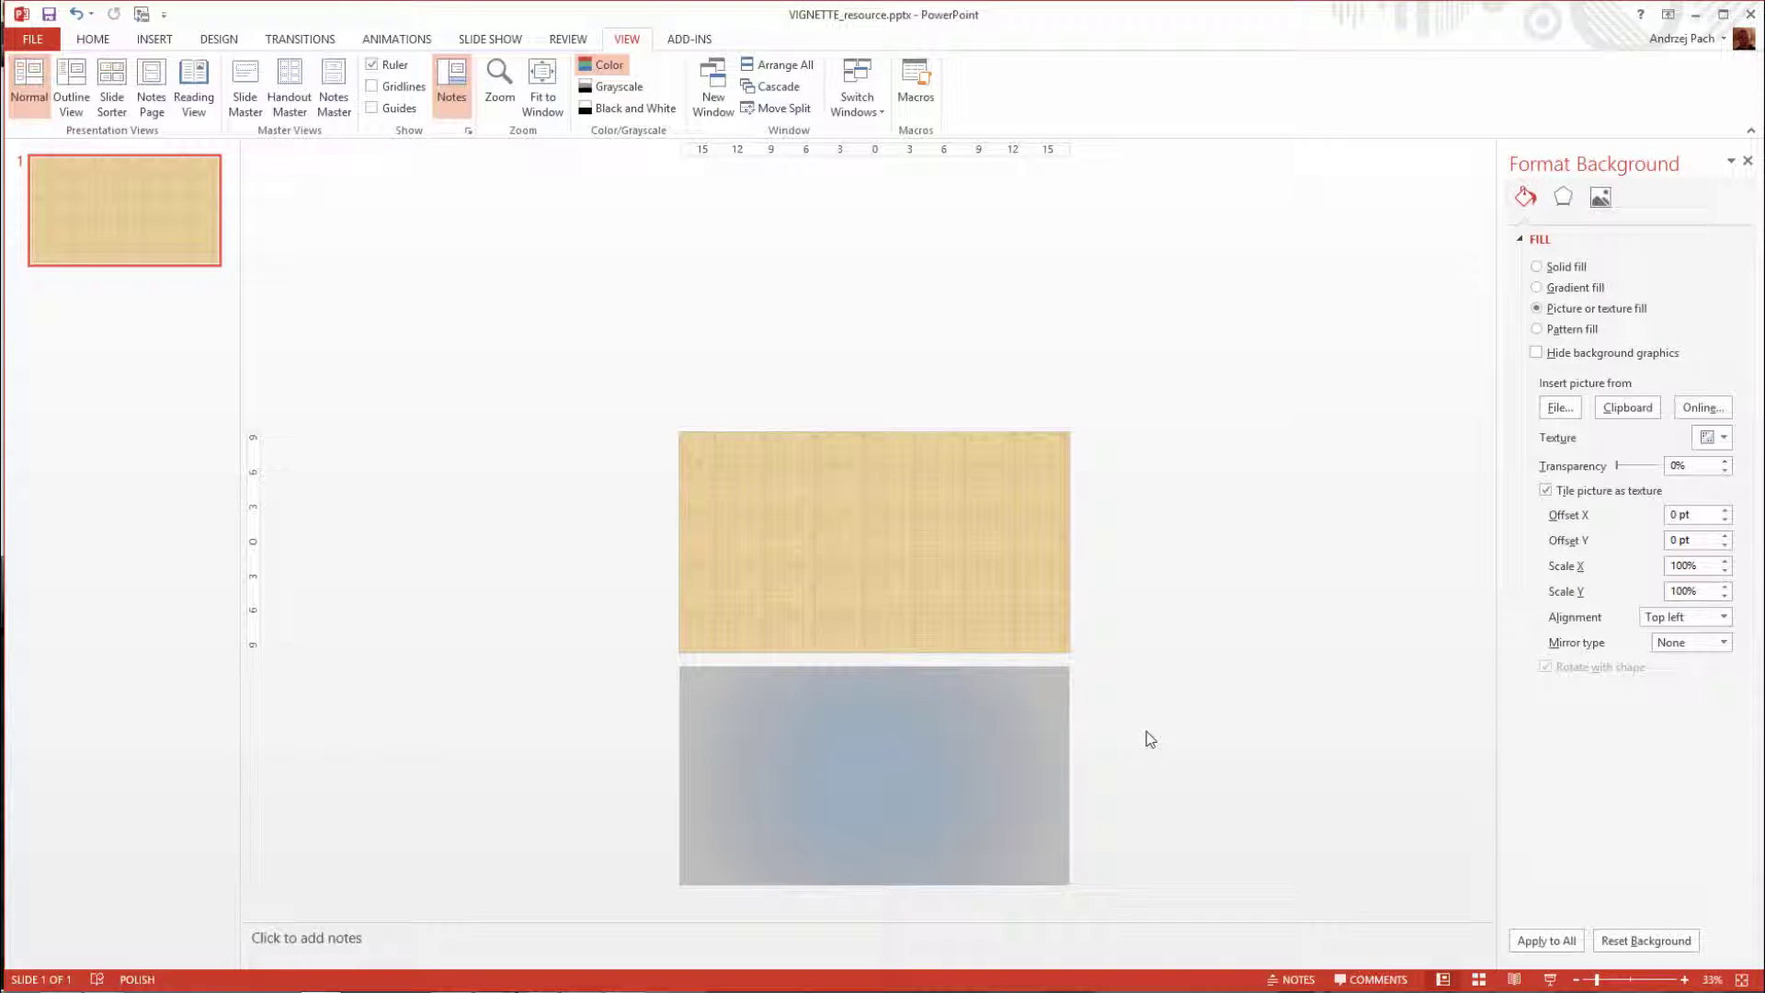
{"action": "left_click_drag", "start_coordinate": [532, 297], "coordinate": [1209, 711]}
{"action": "left_click_drag", "start_coordinate": [620, 654], "coordinate": [1232, 910]}
{"action": "left_click_drag", "start_coordinate": [810, 786], "coordinate": [774, 306]}
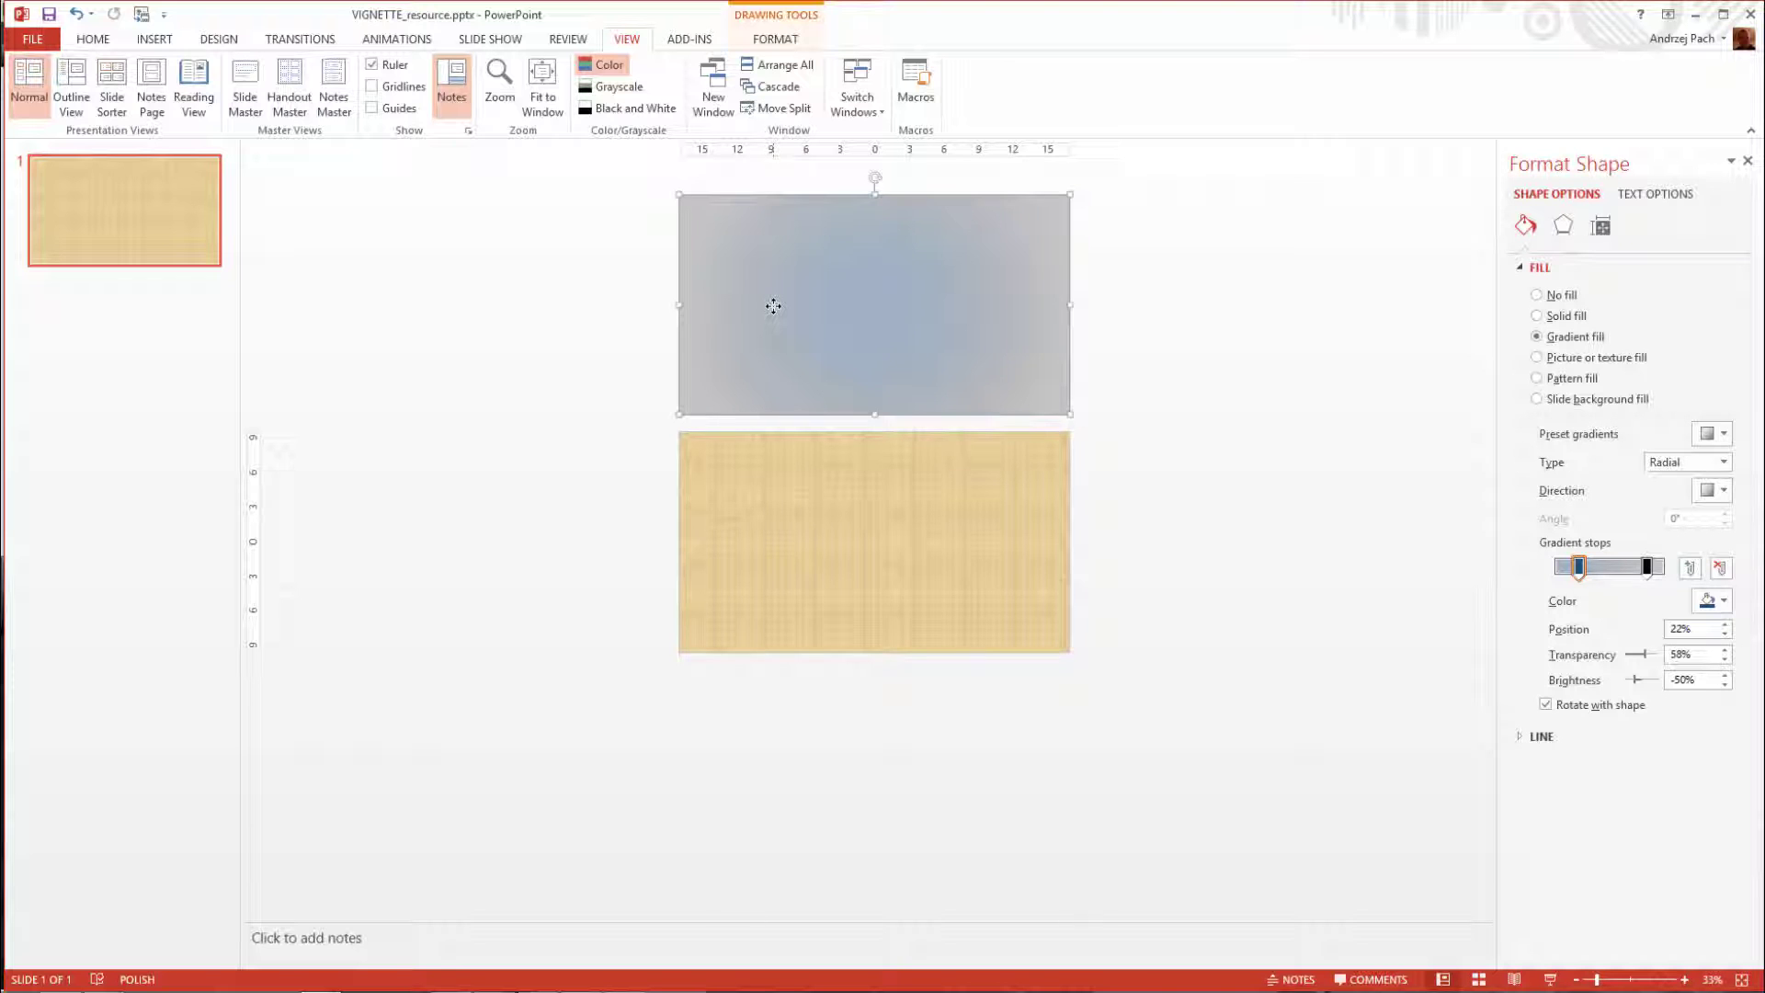
{"action": "left_click", "coordinate": [1198, 462]}
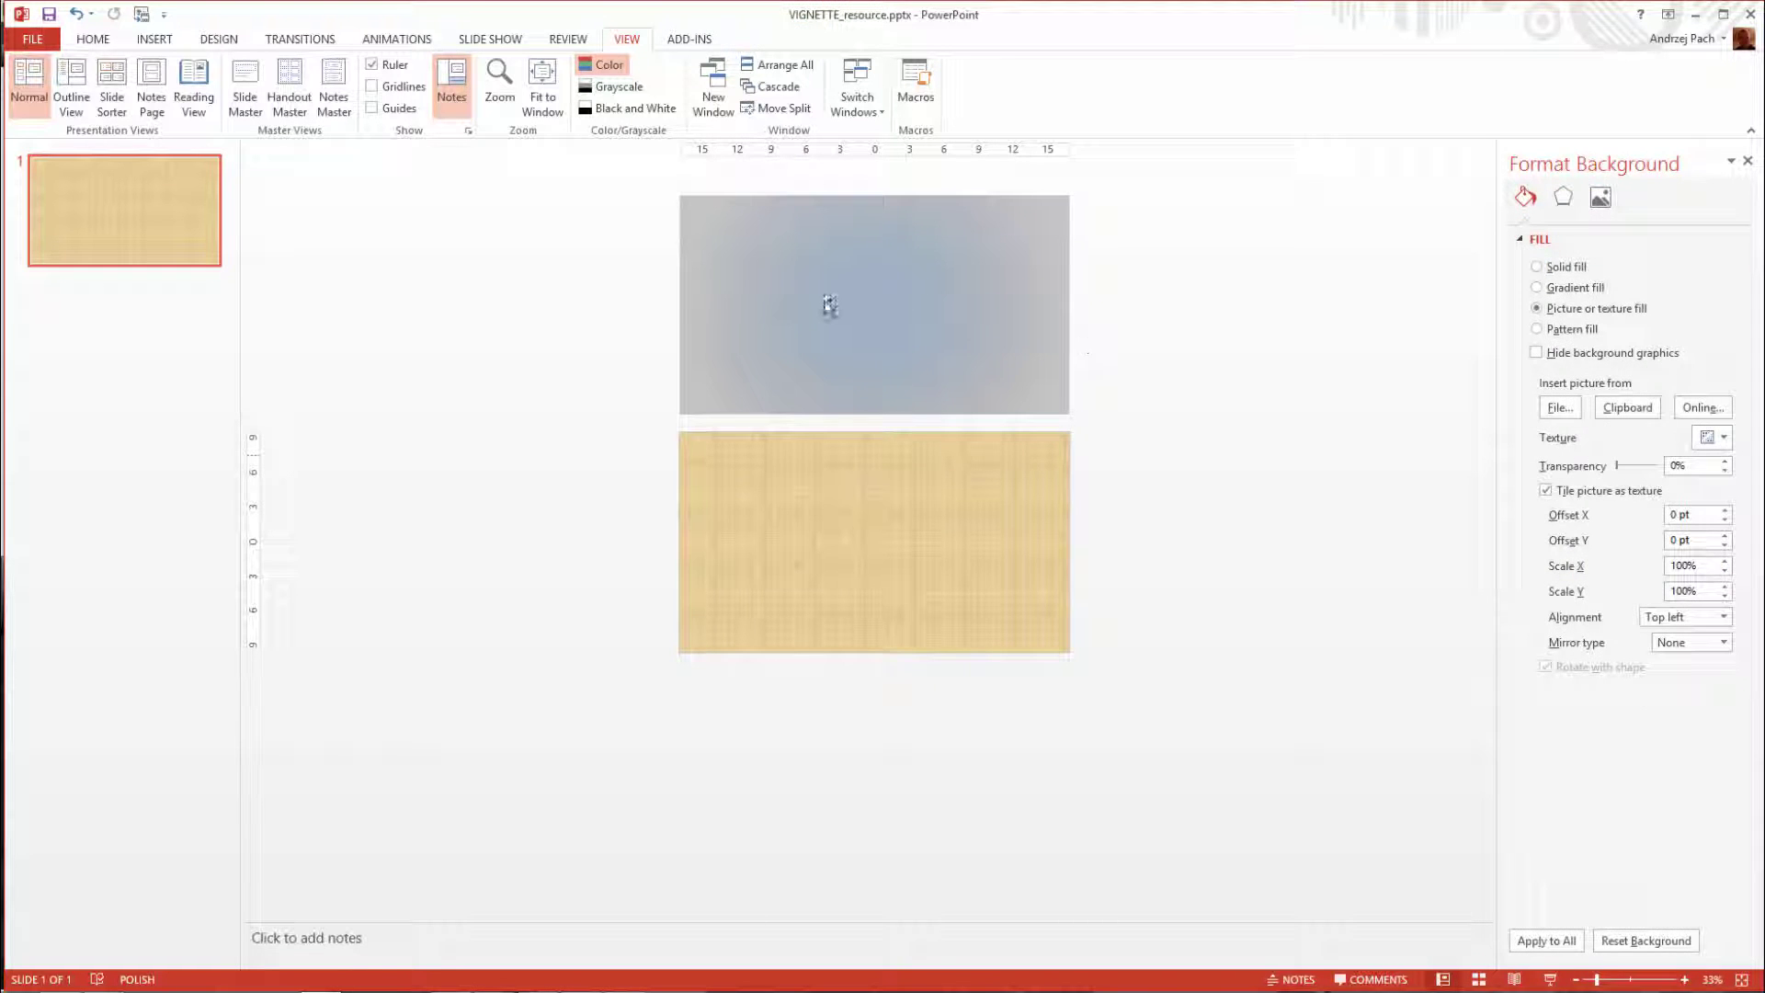